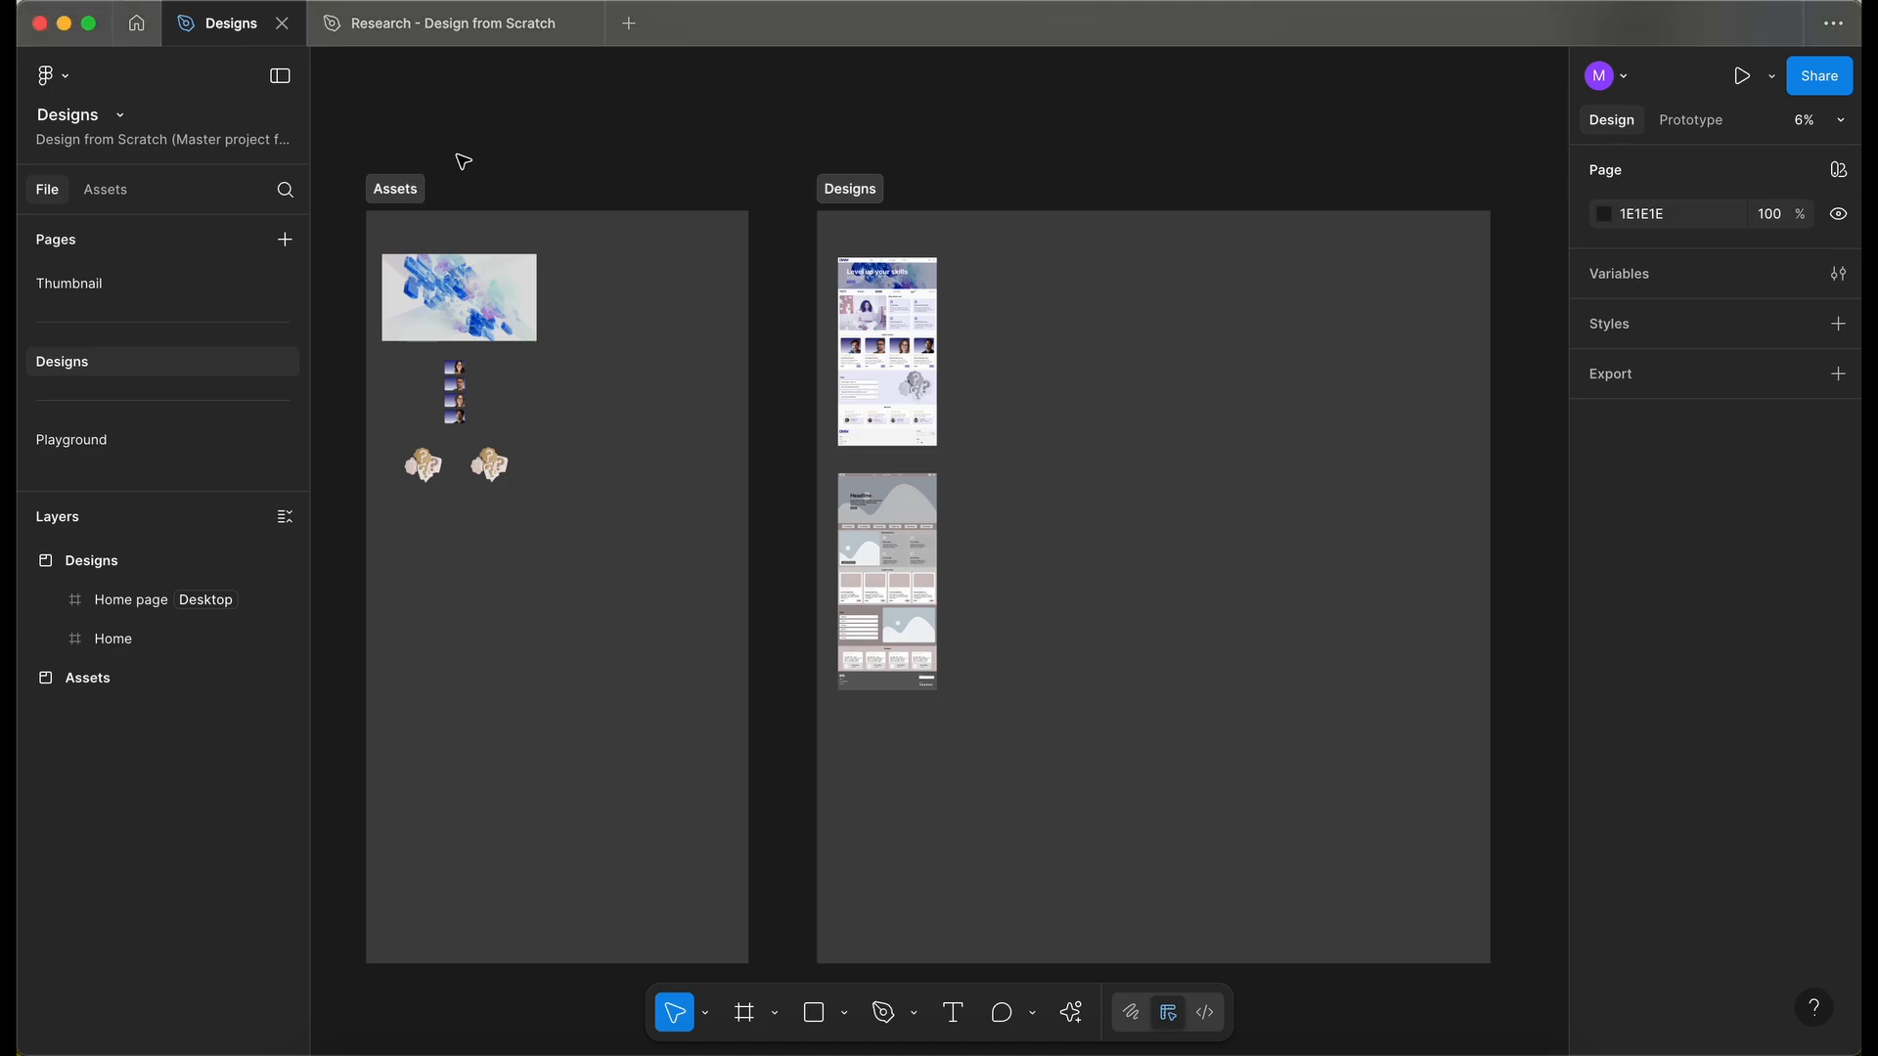
- Examine the Assets and Designs sections on the canvas
{"action": "left_click", "coordinate": [356, 182]}
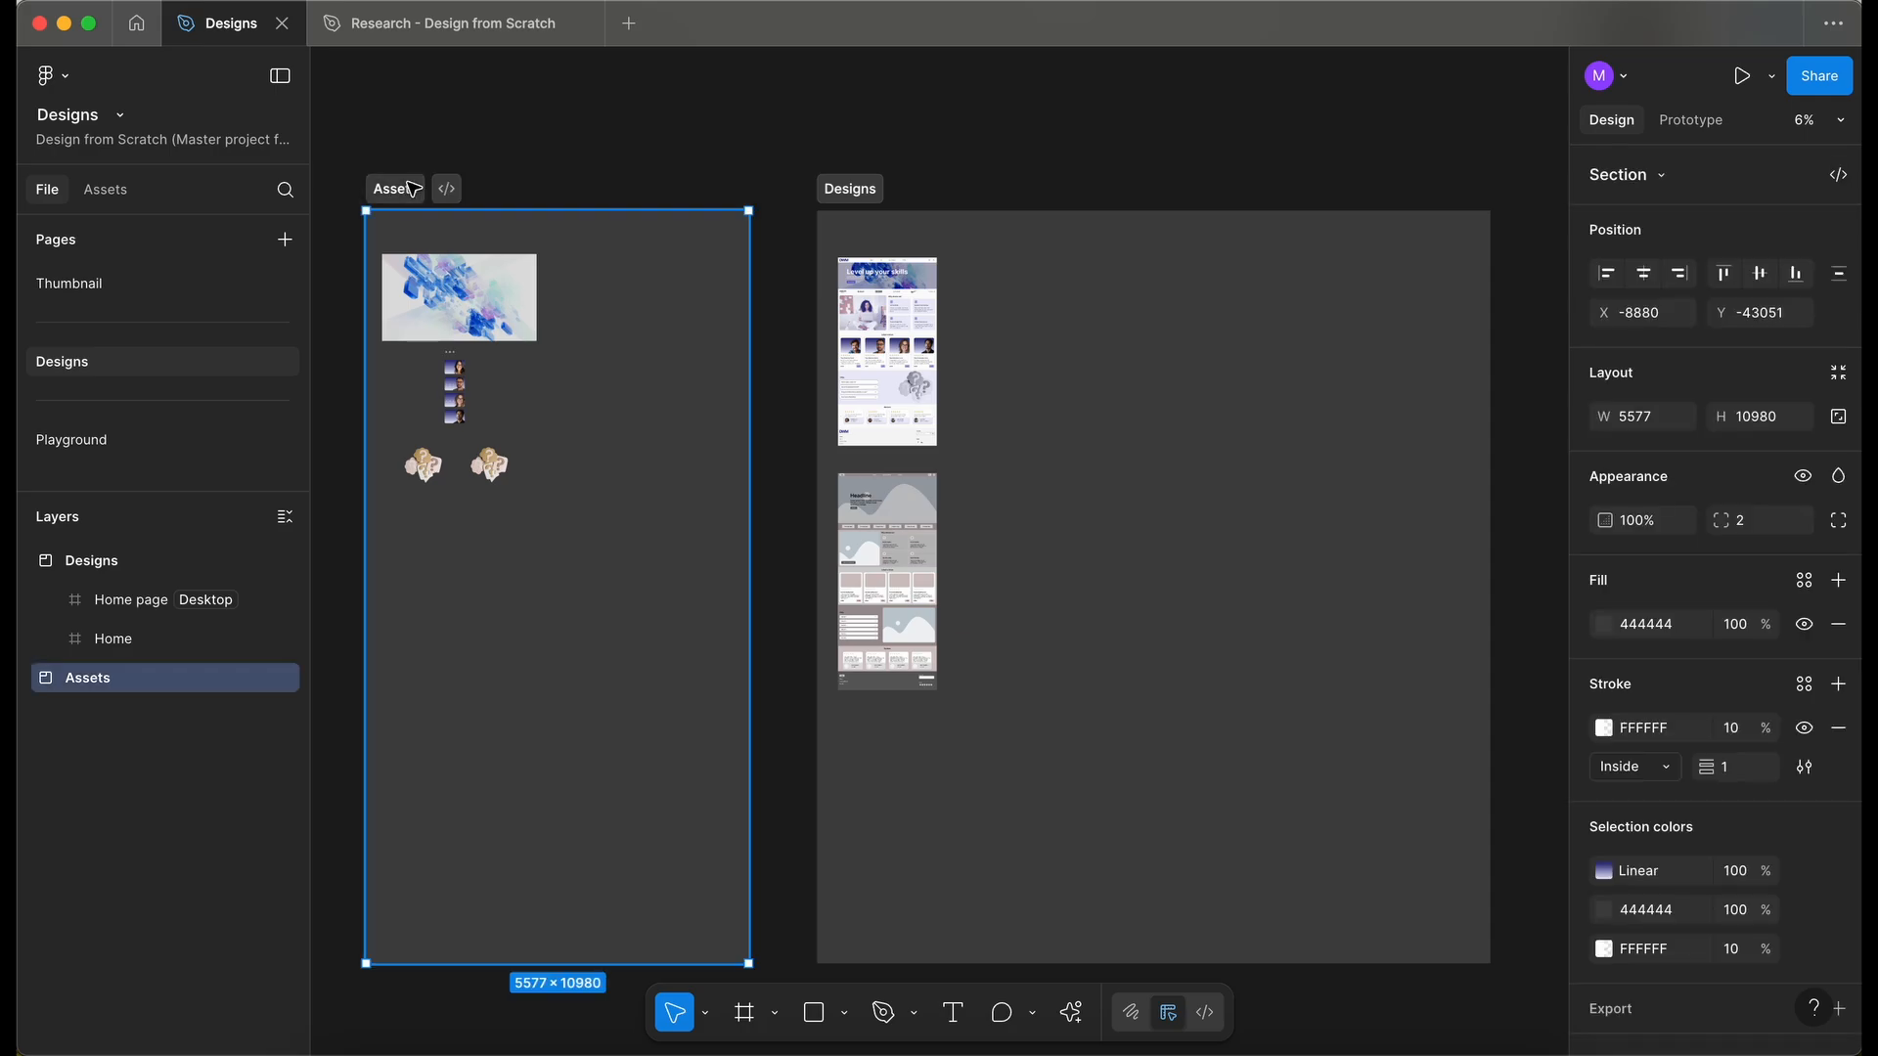
{"action": "left_click", "coordinate": [553, 164]}
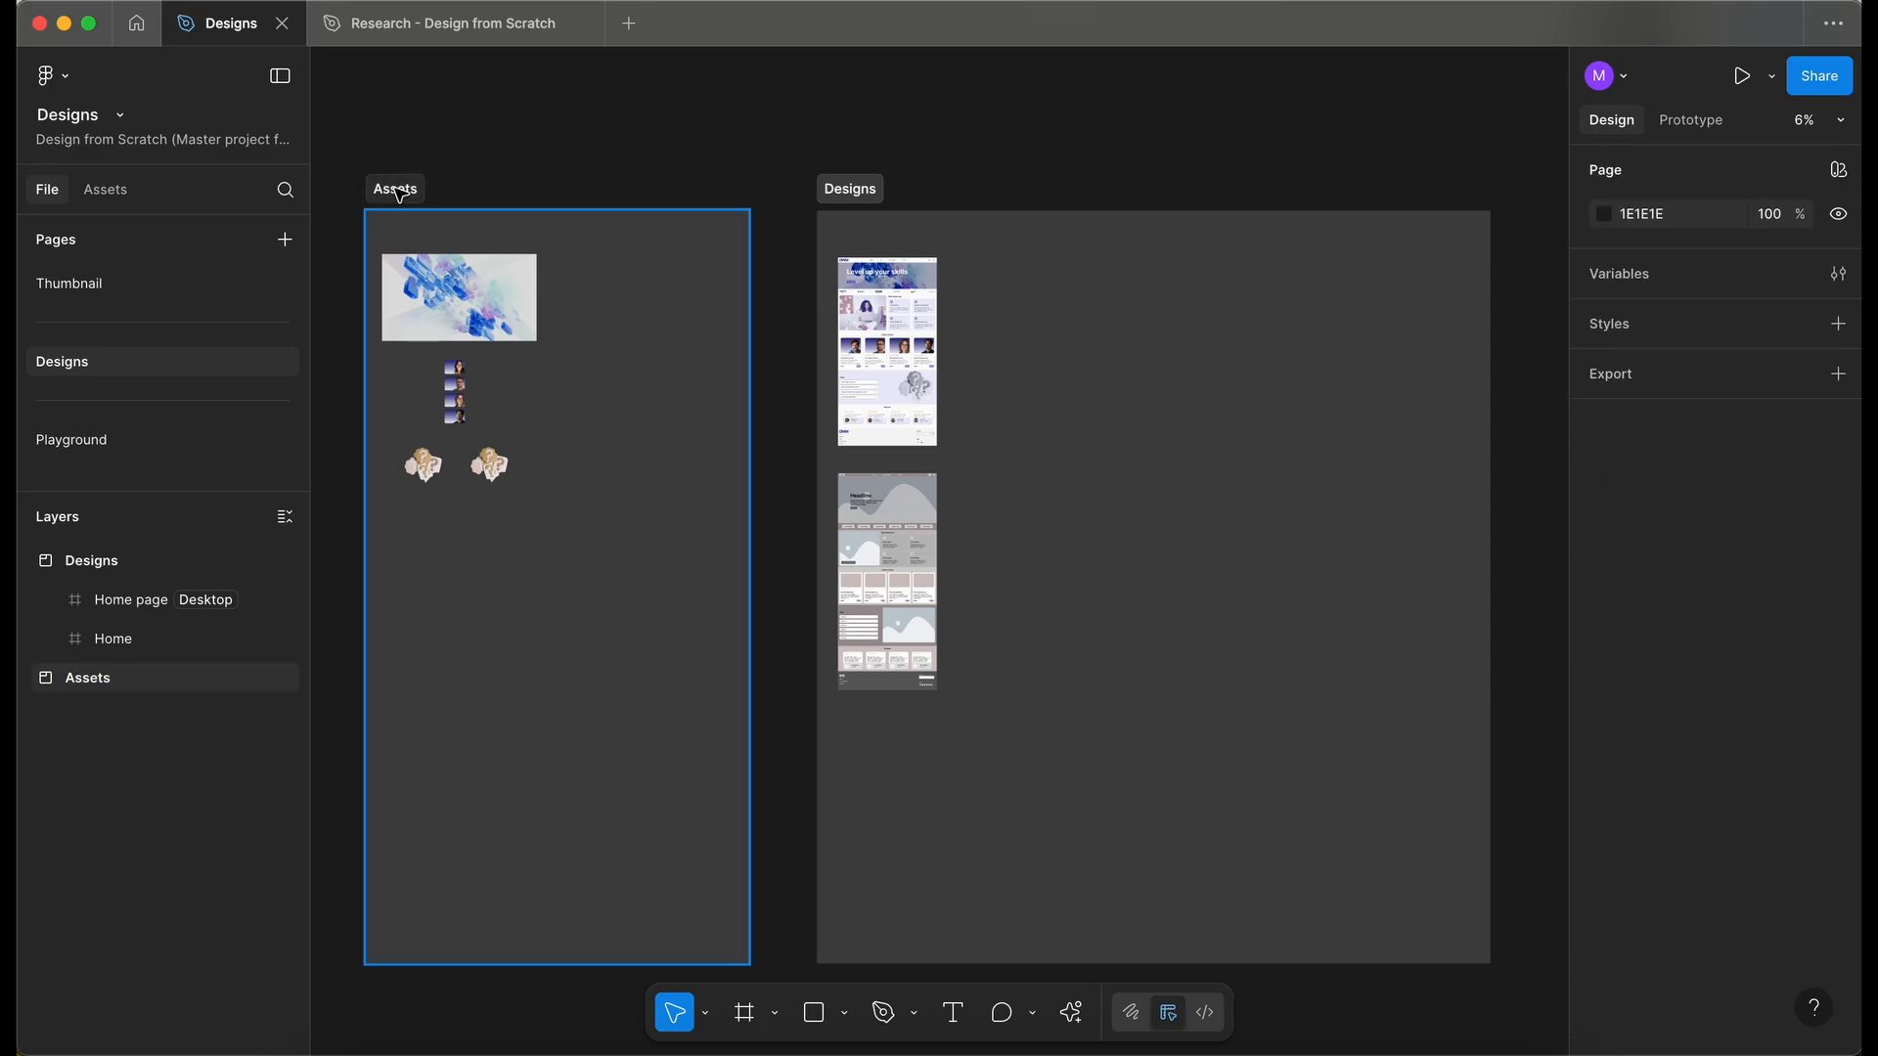
{"action": "left_click", "coordinate": [399, 191]}
{"action": "left_click", "coordinate": [865, 193]}
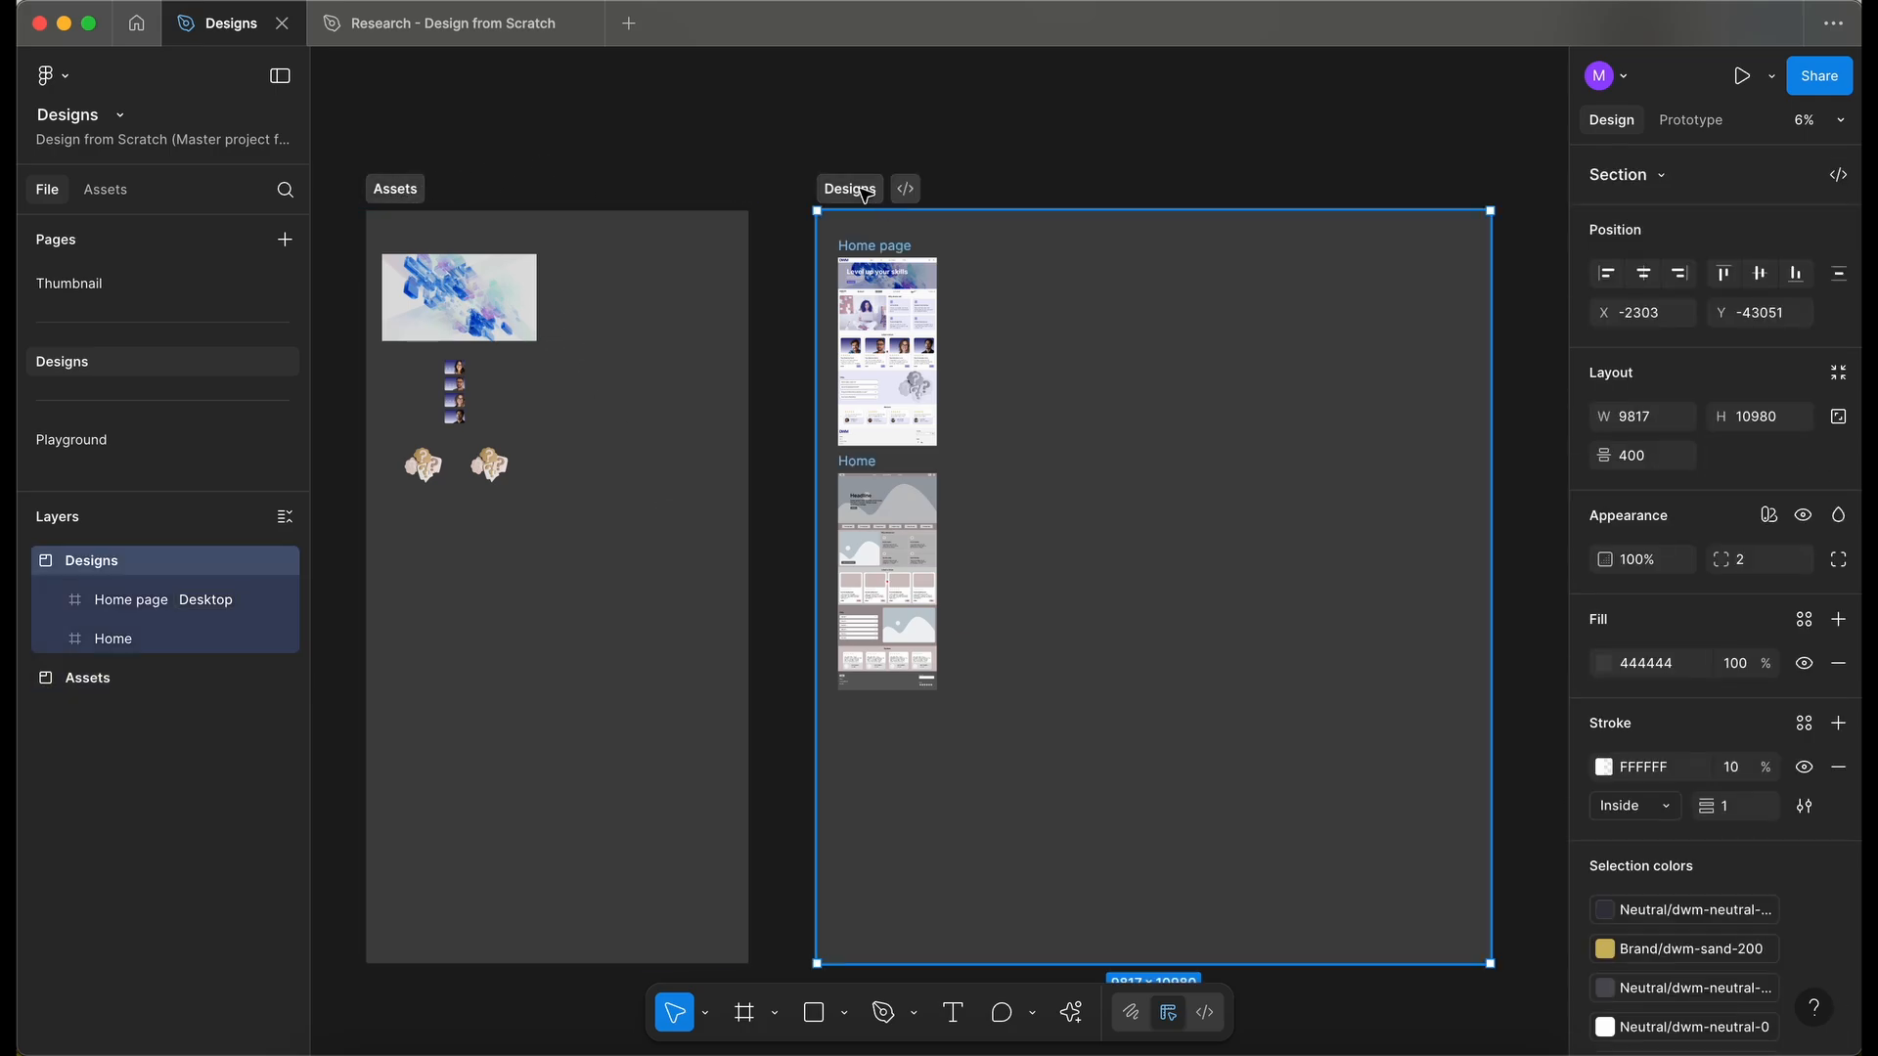
{"action": "left_click", "coordinate": [749, 338]}
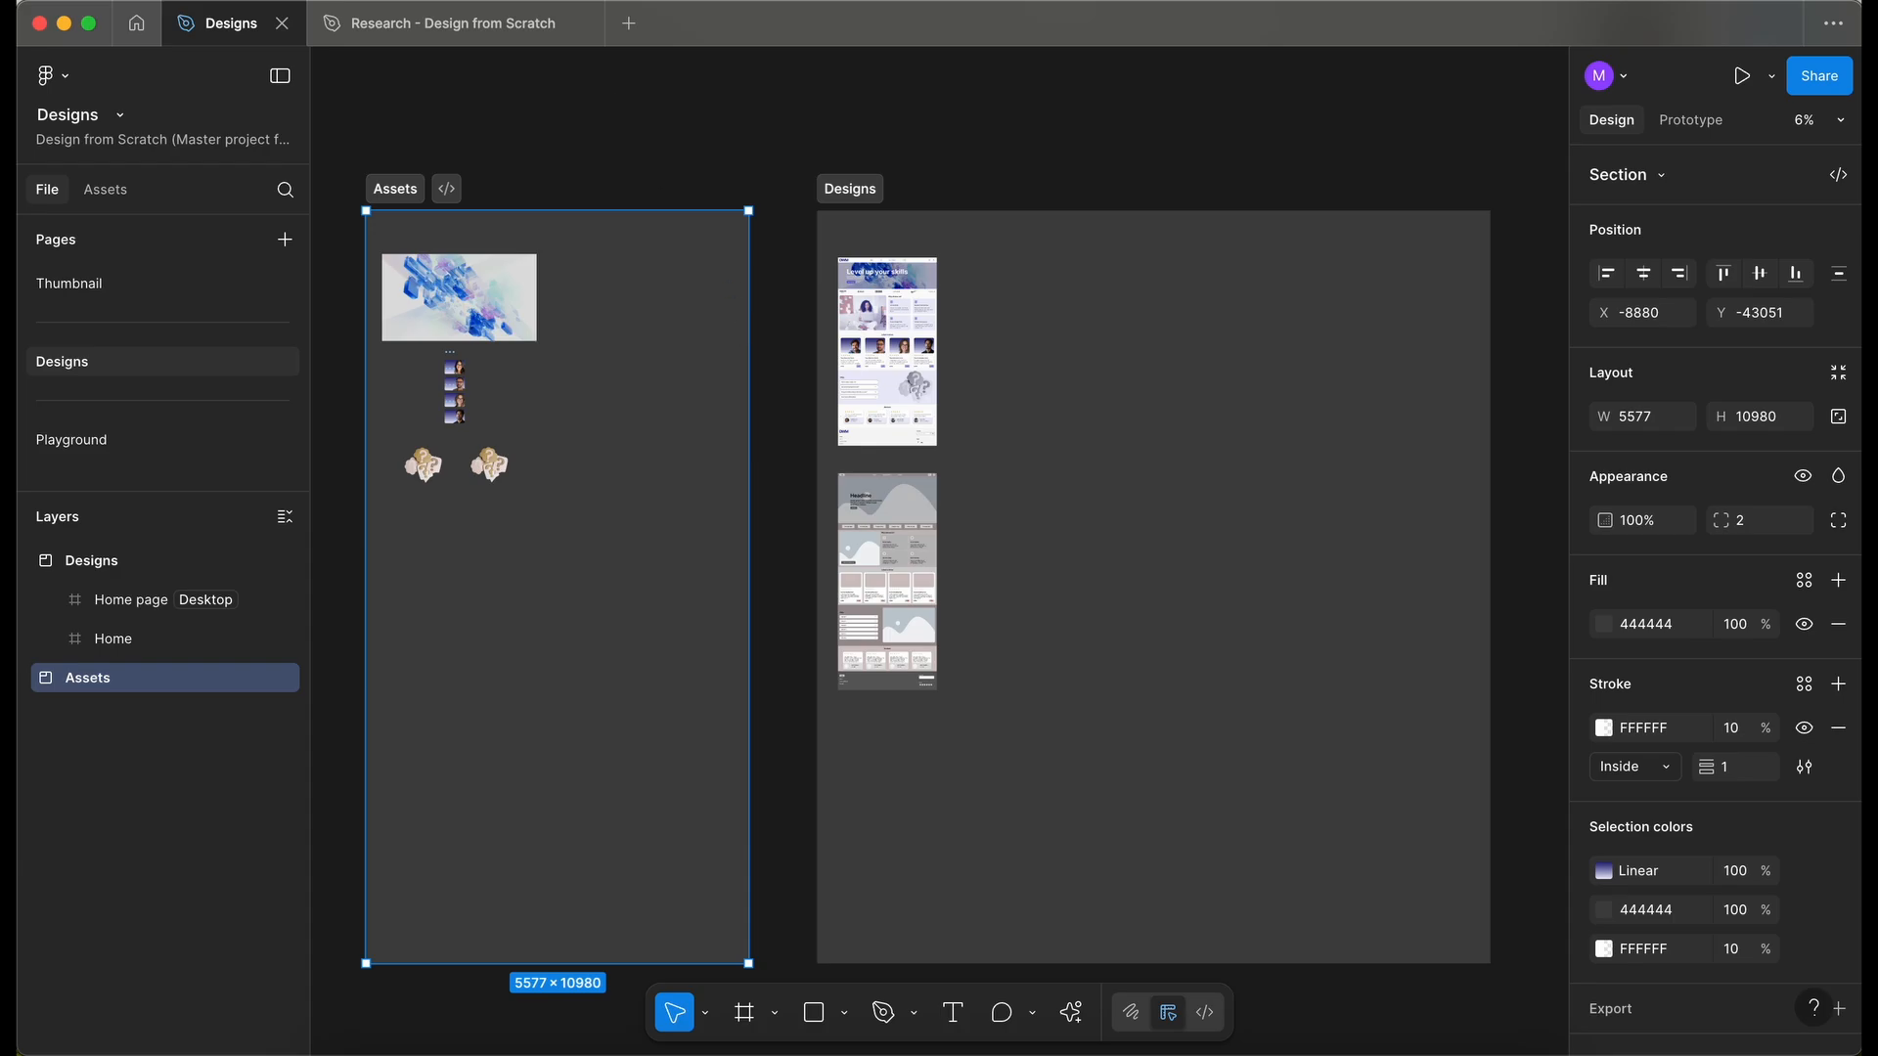
- Switch to the Research file and select the AboutUs wireframe frame for copying
{"action": "left_click", "coordinate": [443, 25]}
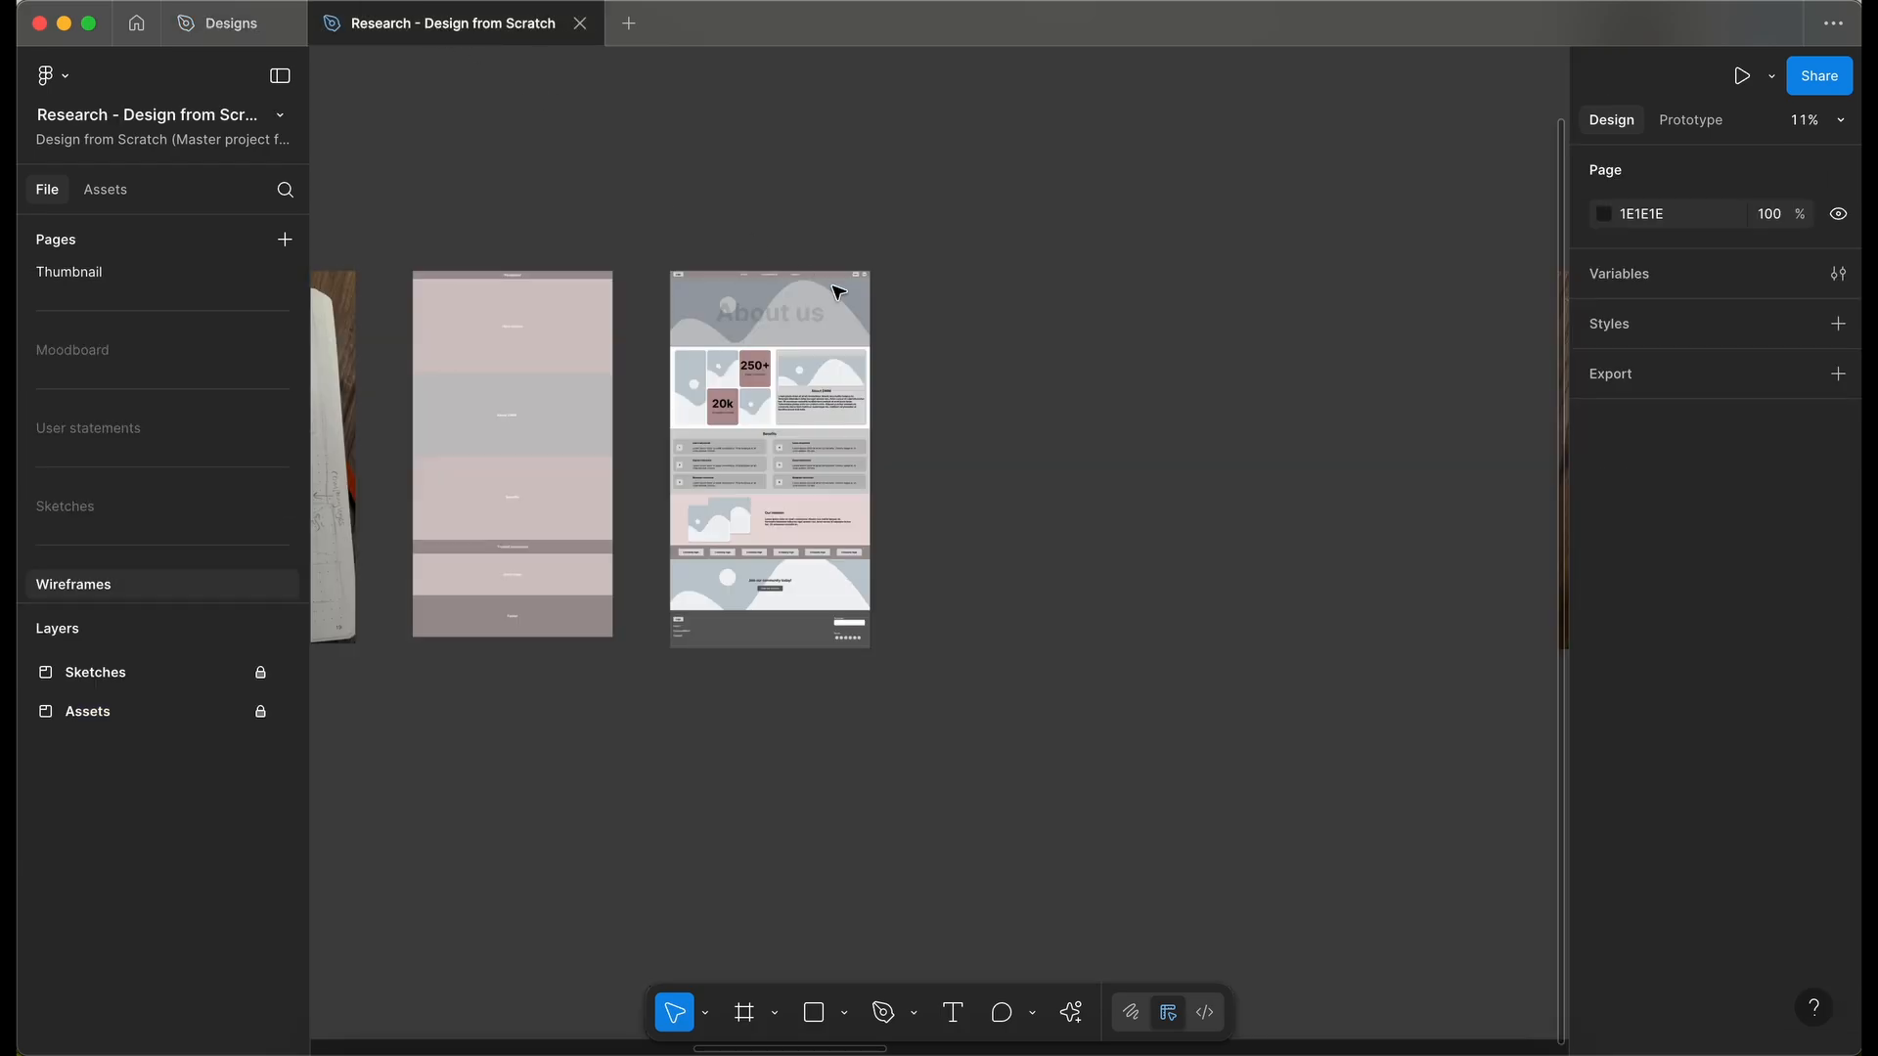
{"action": "scroll", "coordinate": [843, 289], "scroll_direction": "right", "scroll_amount": 1}
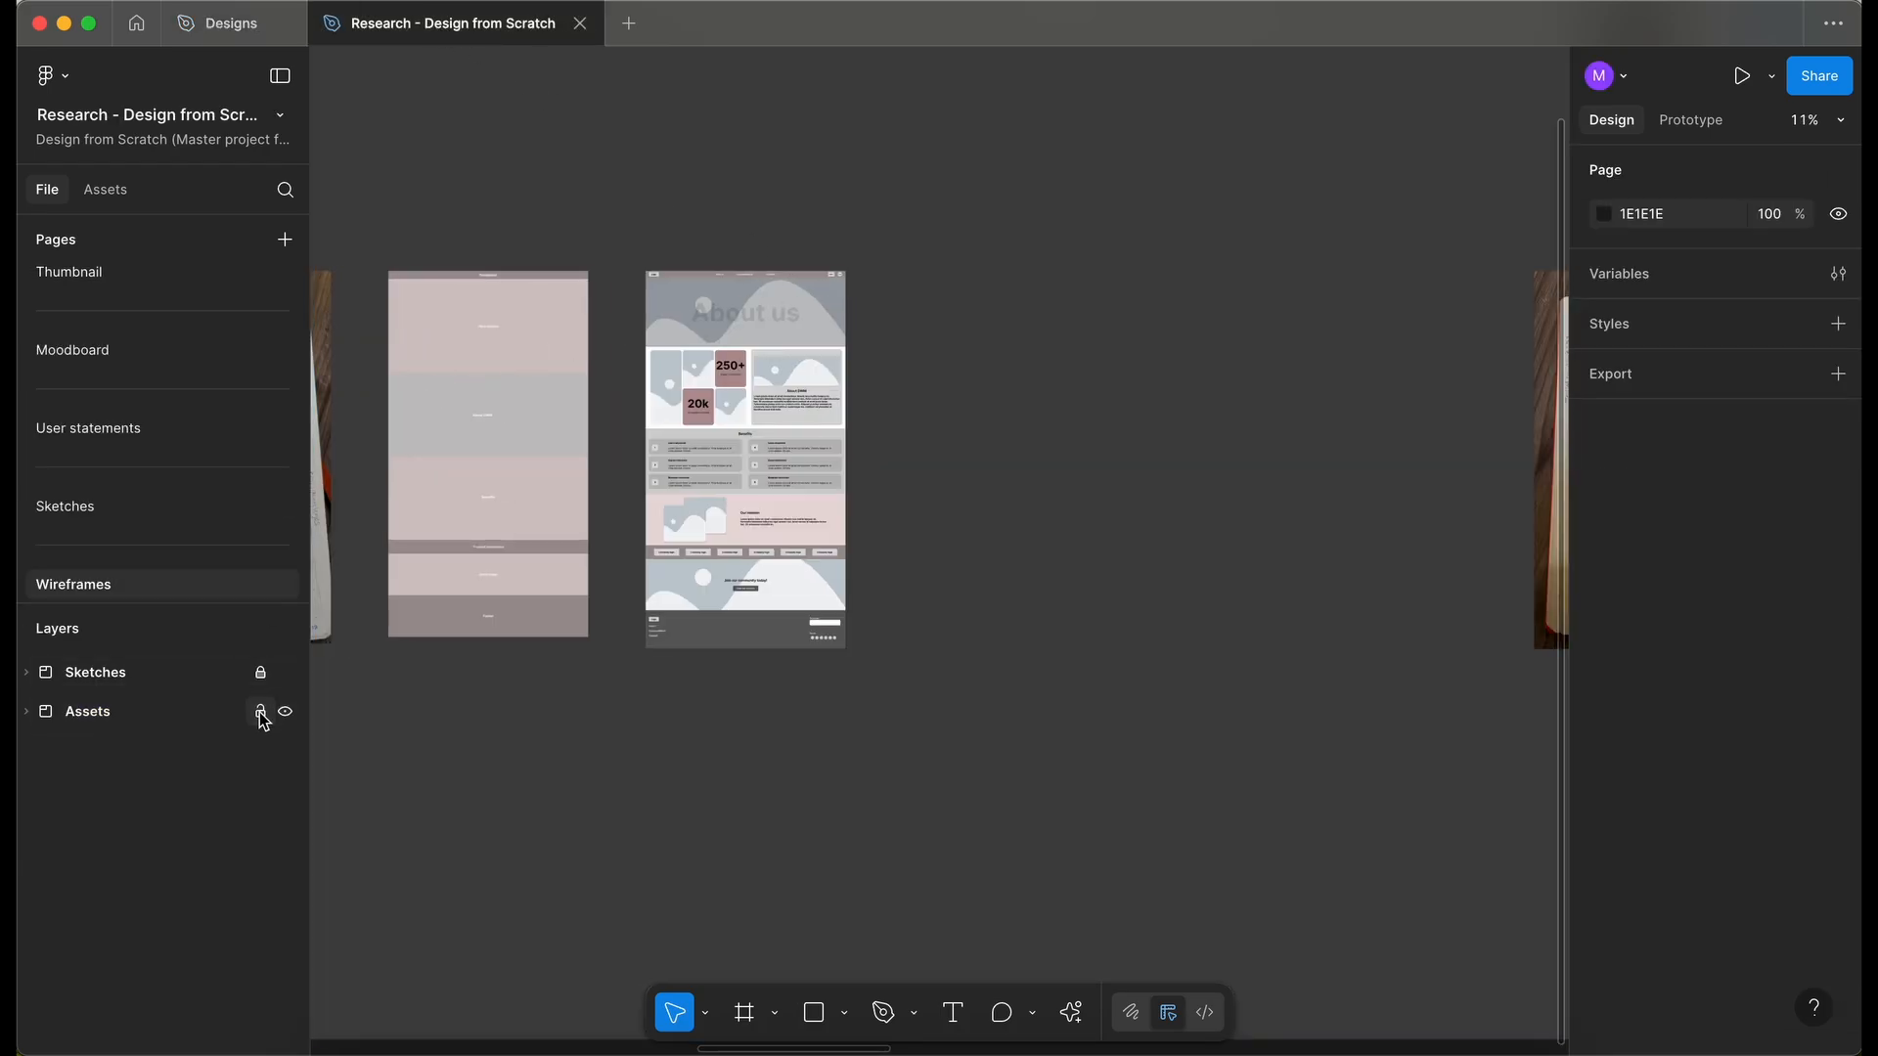
{"action": "scroll", "coordinate": [685, 301], "scroll_direction": "up", "scroll_amount": 3}
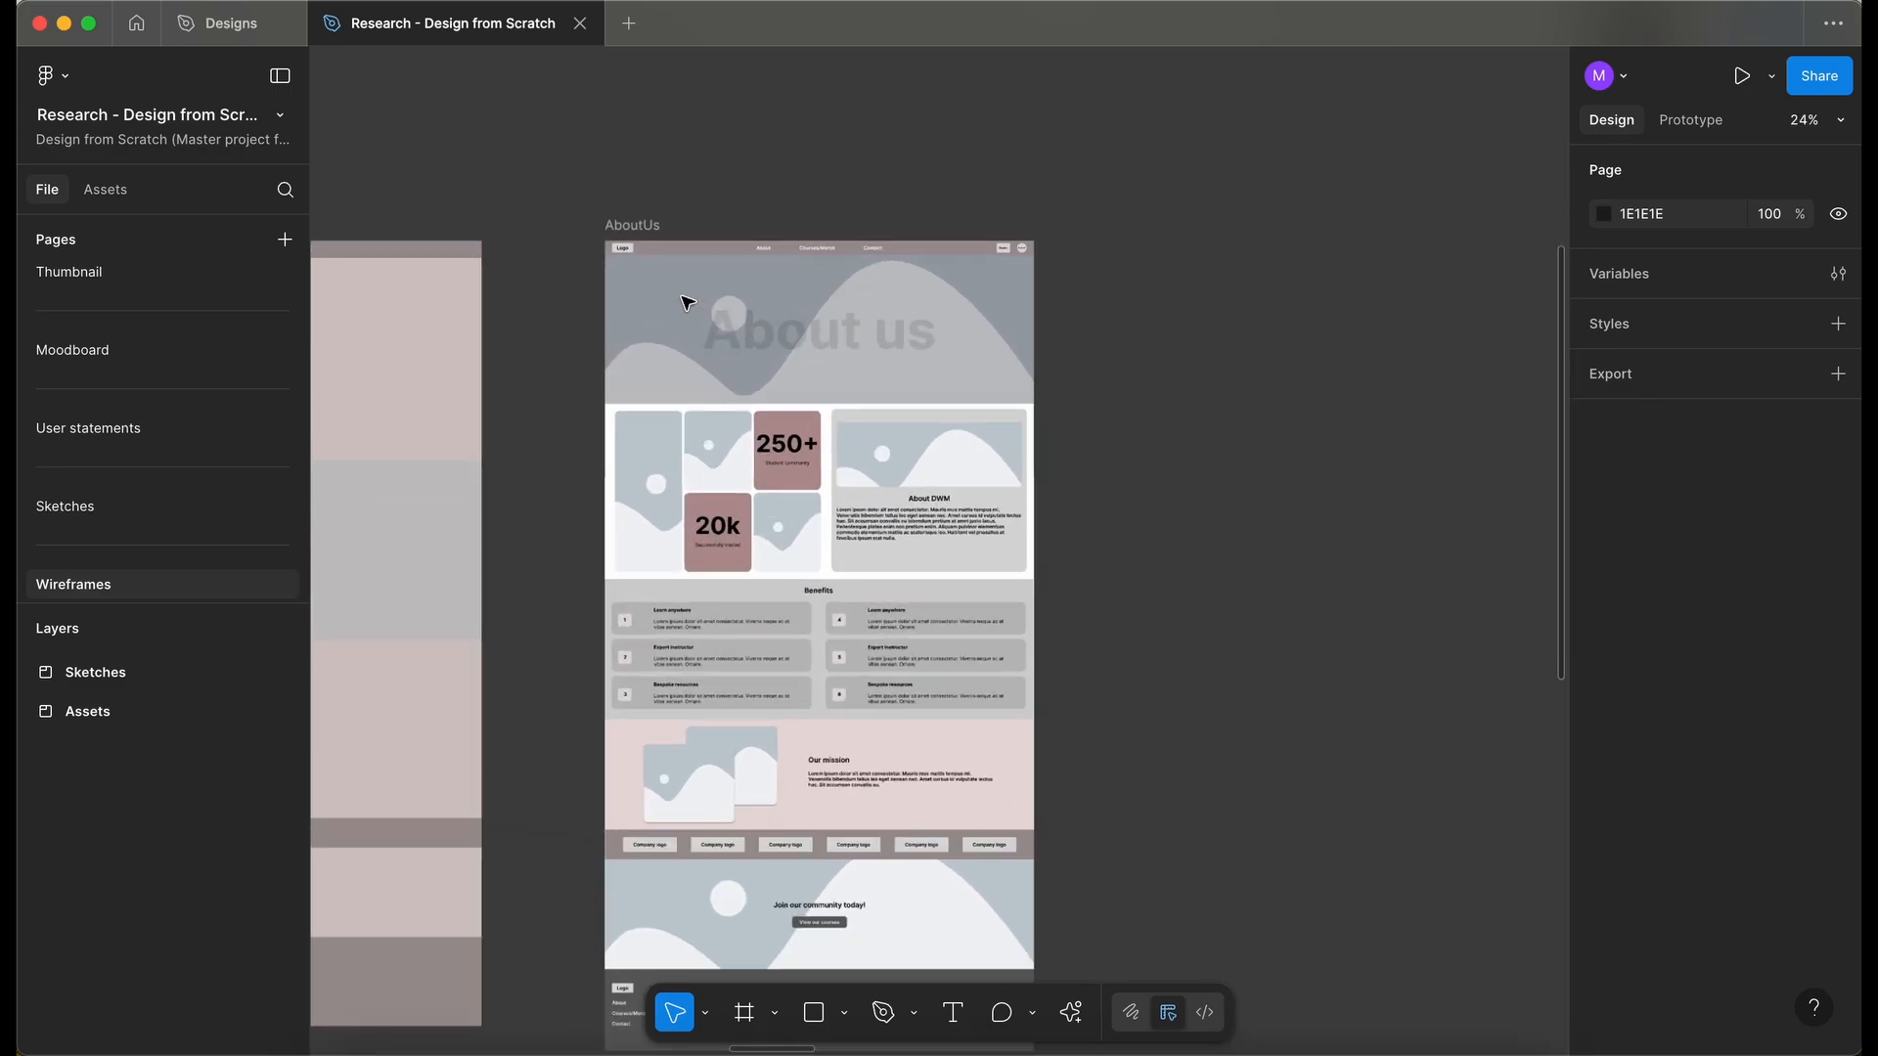
{"action": "left_click", "coordinate": [631, 227]}
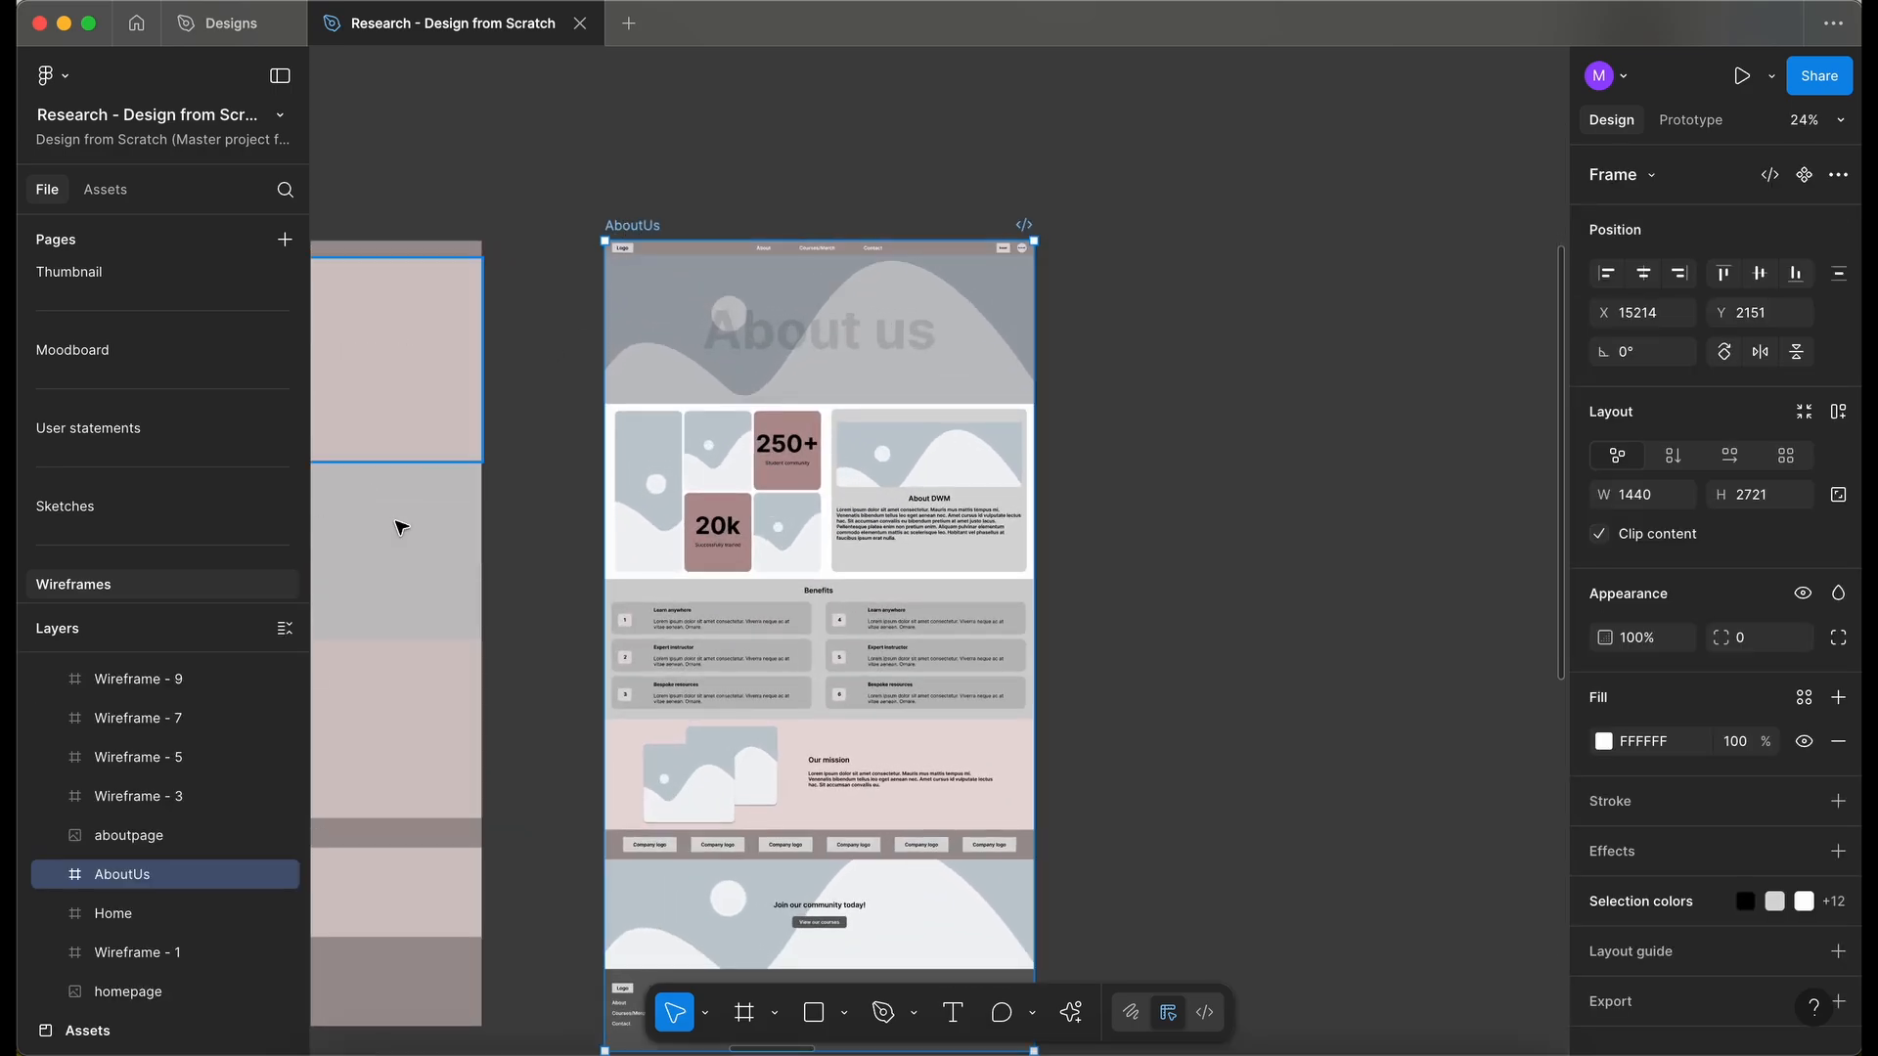
{"action": "key", "text": "alt+l"}
{"action": "left_click", "coordinate": [260, 674]}
{"action": "left_click", "coordinate": [261, 712]}
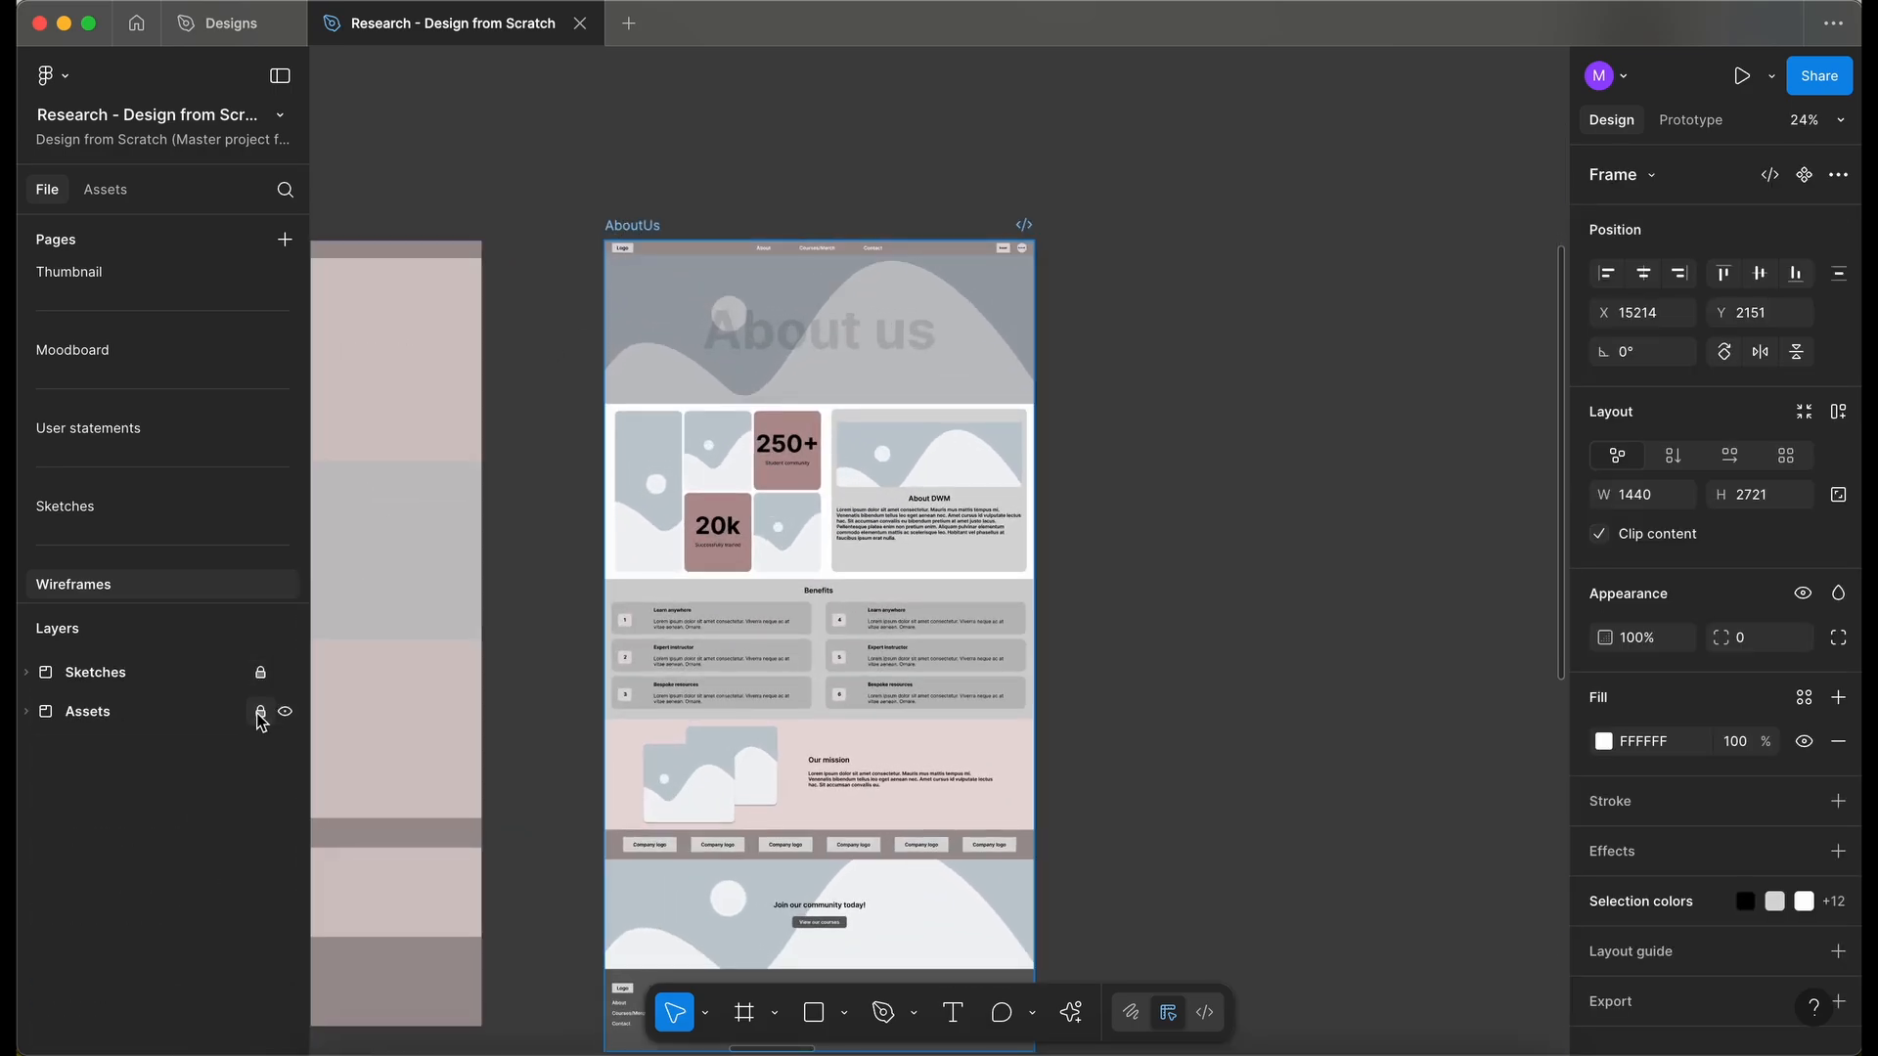
- Return to the Designs file and paste the AboutUs wireframe into the Designs section beside the home page
{"action": "left_click", "coordinate": [244, 36]}
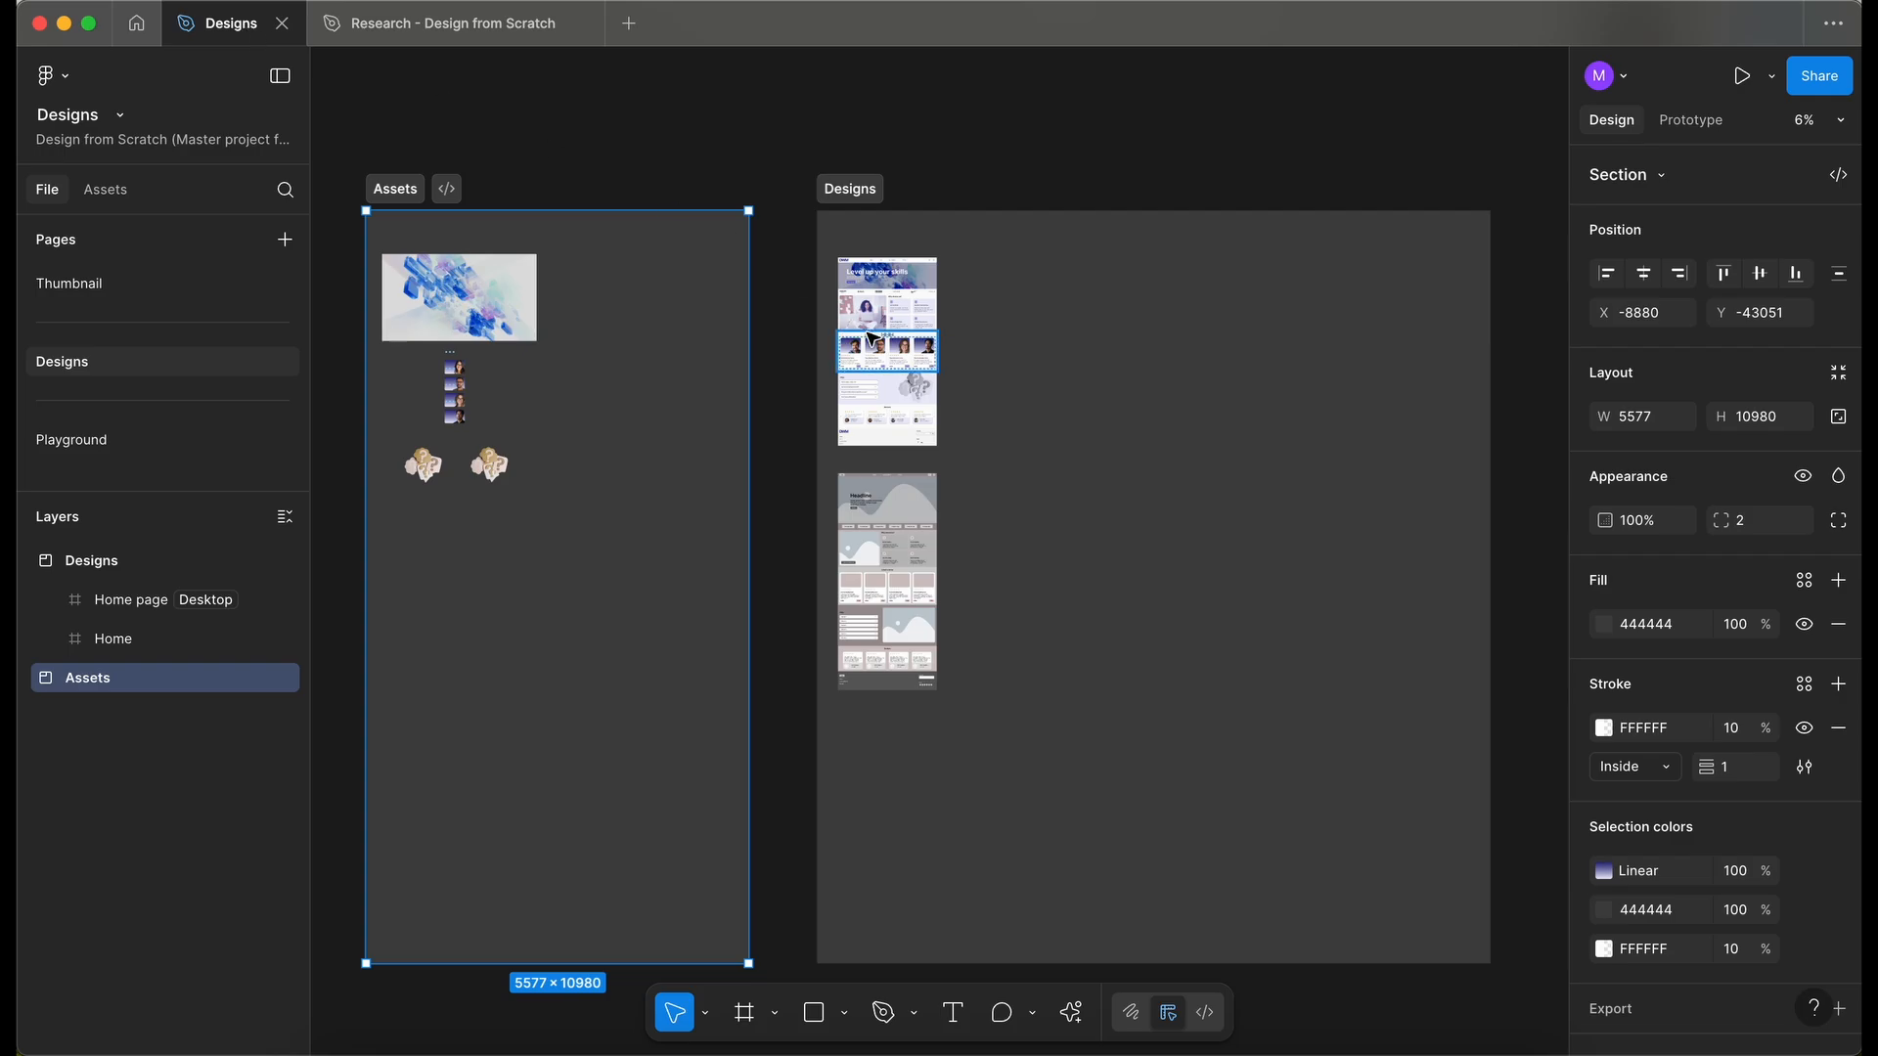
{"action": "scroll", "coordinate": [873, 337], "scroll_direction": "right", "scroll_amount": 3}
{"action": "scroll", "coordinate": [872, 338], "scroll_direction": "up", "scroll_amount": 3}
{"action": "scroll", "coordinate": [860, 486], "scroll_direction": "up", "scroll_amount": 2}
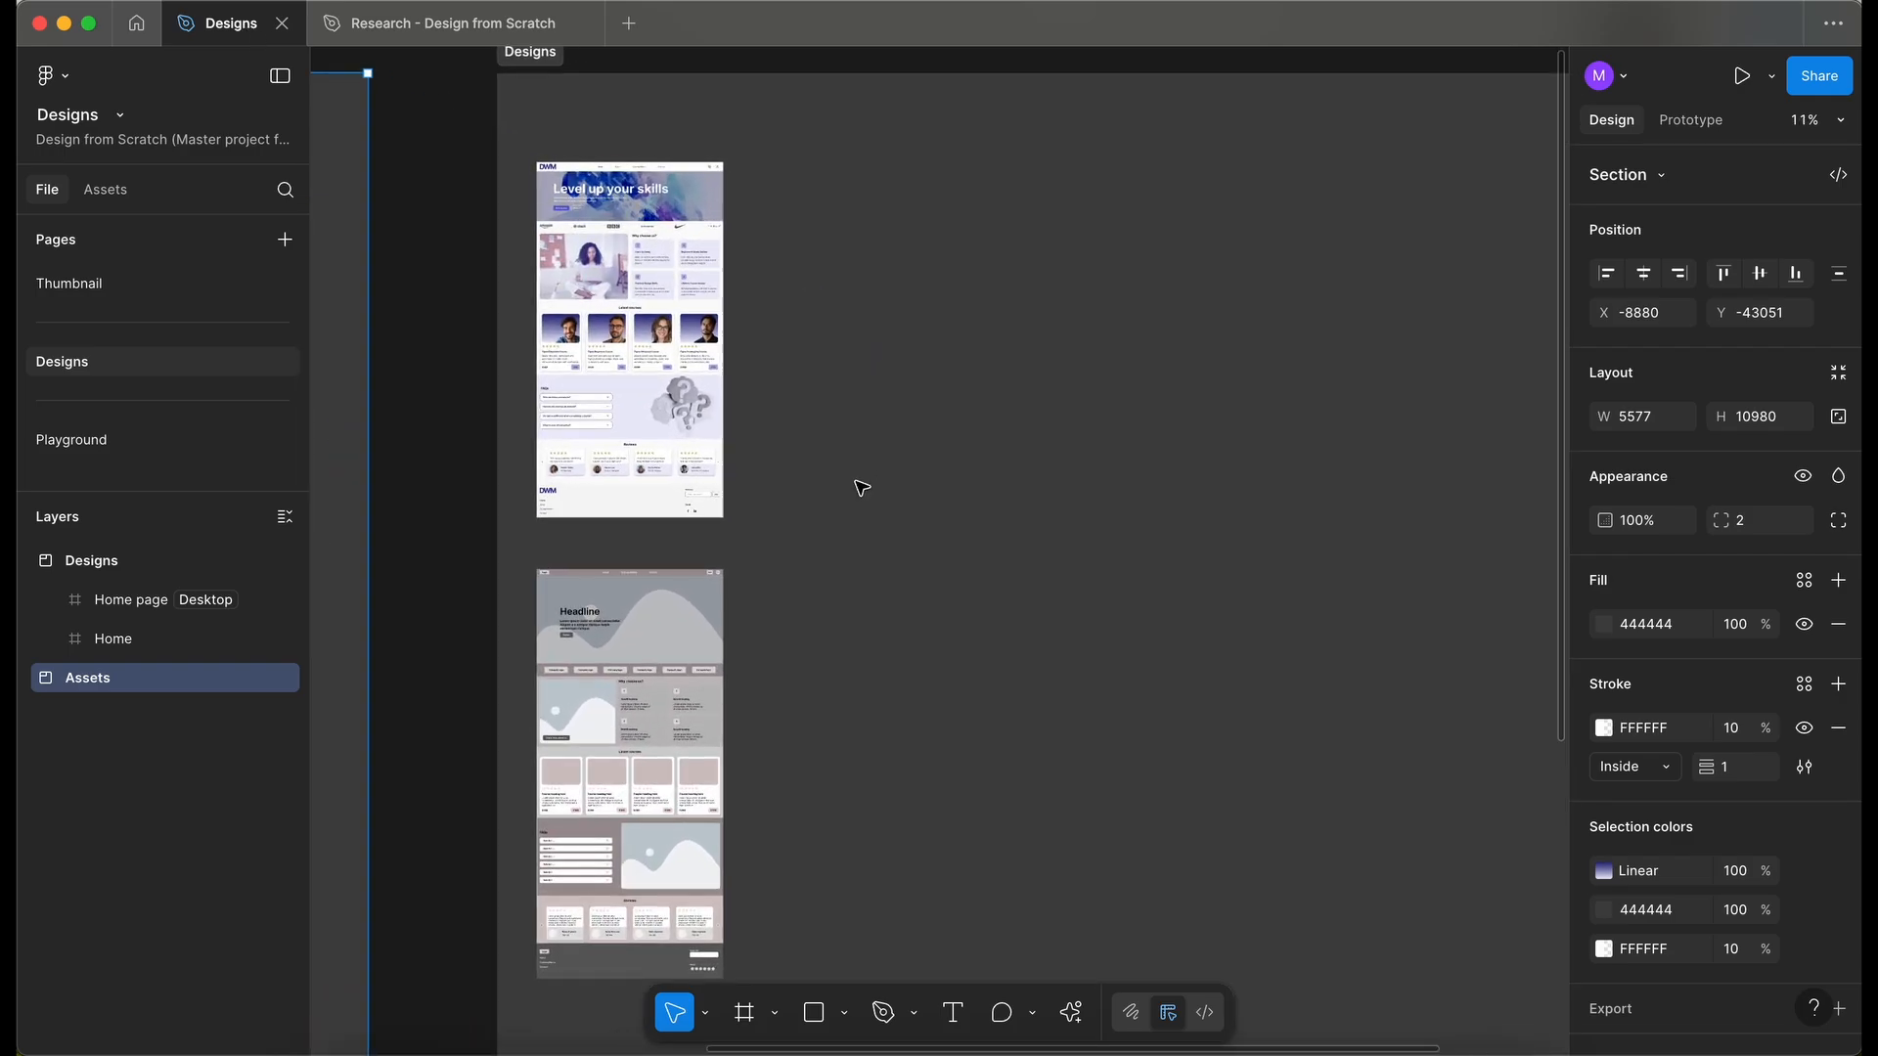
{"action": "left_click", "coordinate": [860, 486]}
{"action": "key", "text": "ctrl+v"}
{"action": "left_click_drag", "start_coordinate": [1071, 343], "coordinate": [1032, 154]}
{"action": "left_click", "coordinate": [795, 204]}
- Duplicate the Home page frame beside it and rename the copy "About us"
{"action": "scroll", "coordinate": [794, 204], "scroll_direction": "up", "scroll_amount": 1}
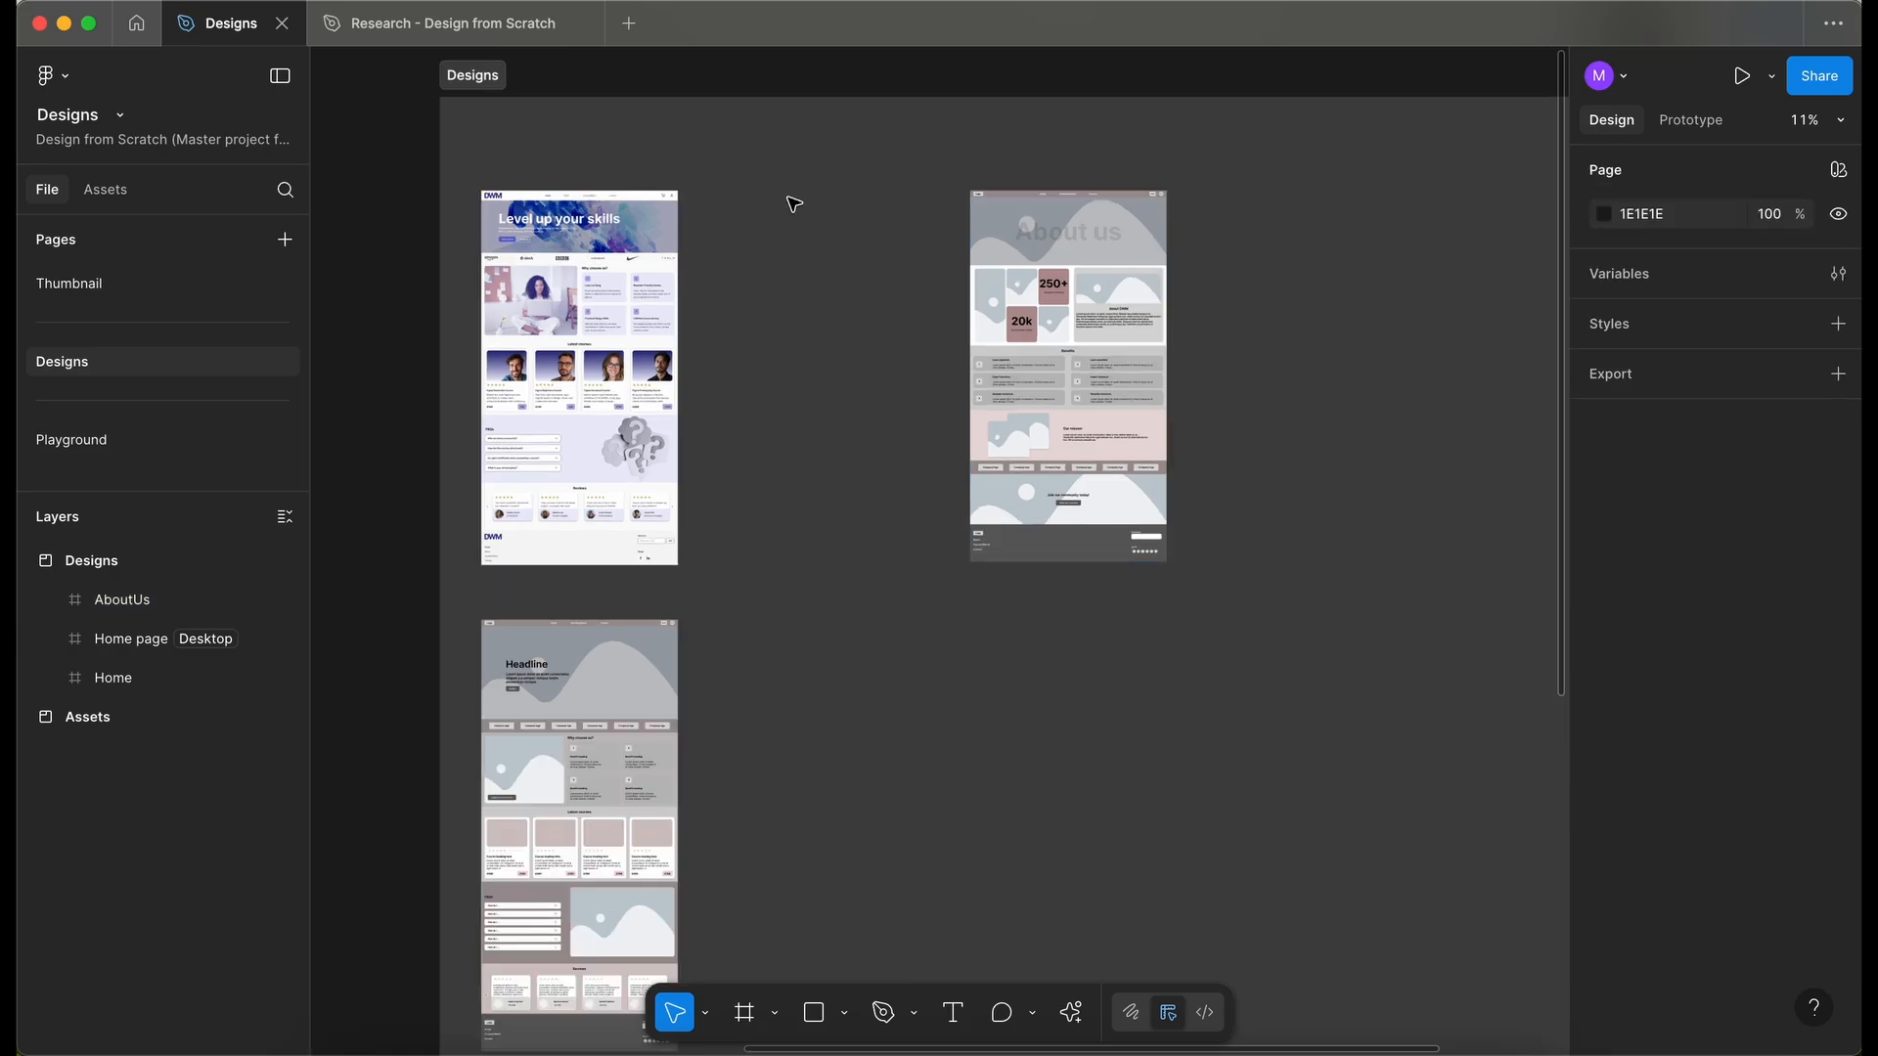
{"action": "scroll", "coordinate": [794, 203], "scroll_direction": "up", "scroll_amount": 3}
{"action": "left_click", "coordinate": [425, 164]}
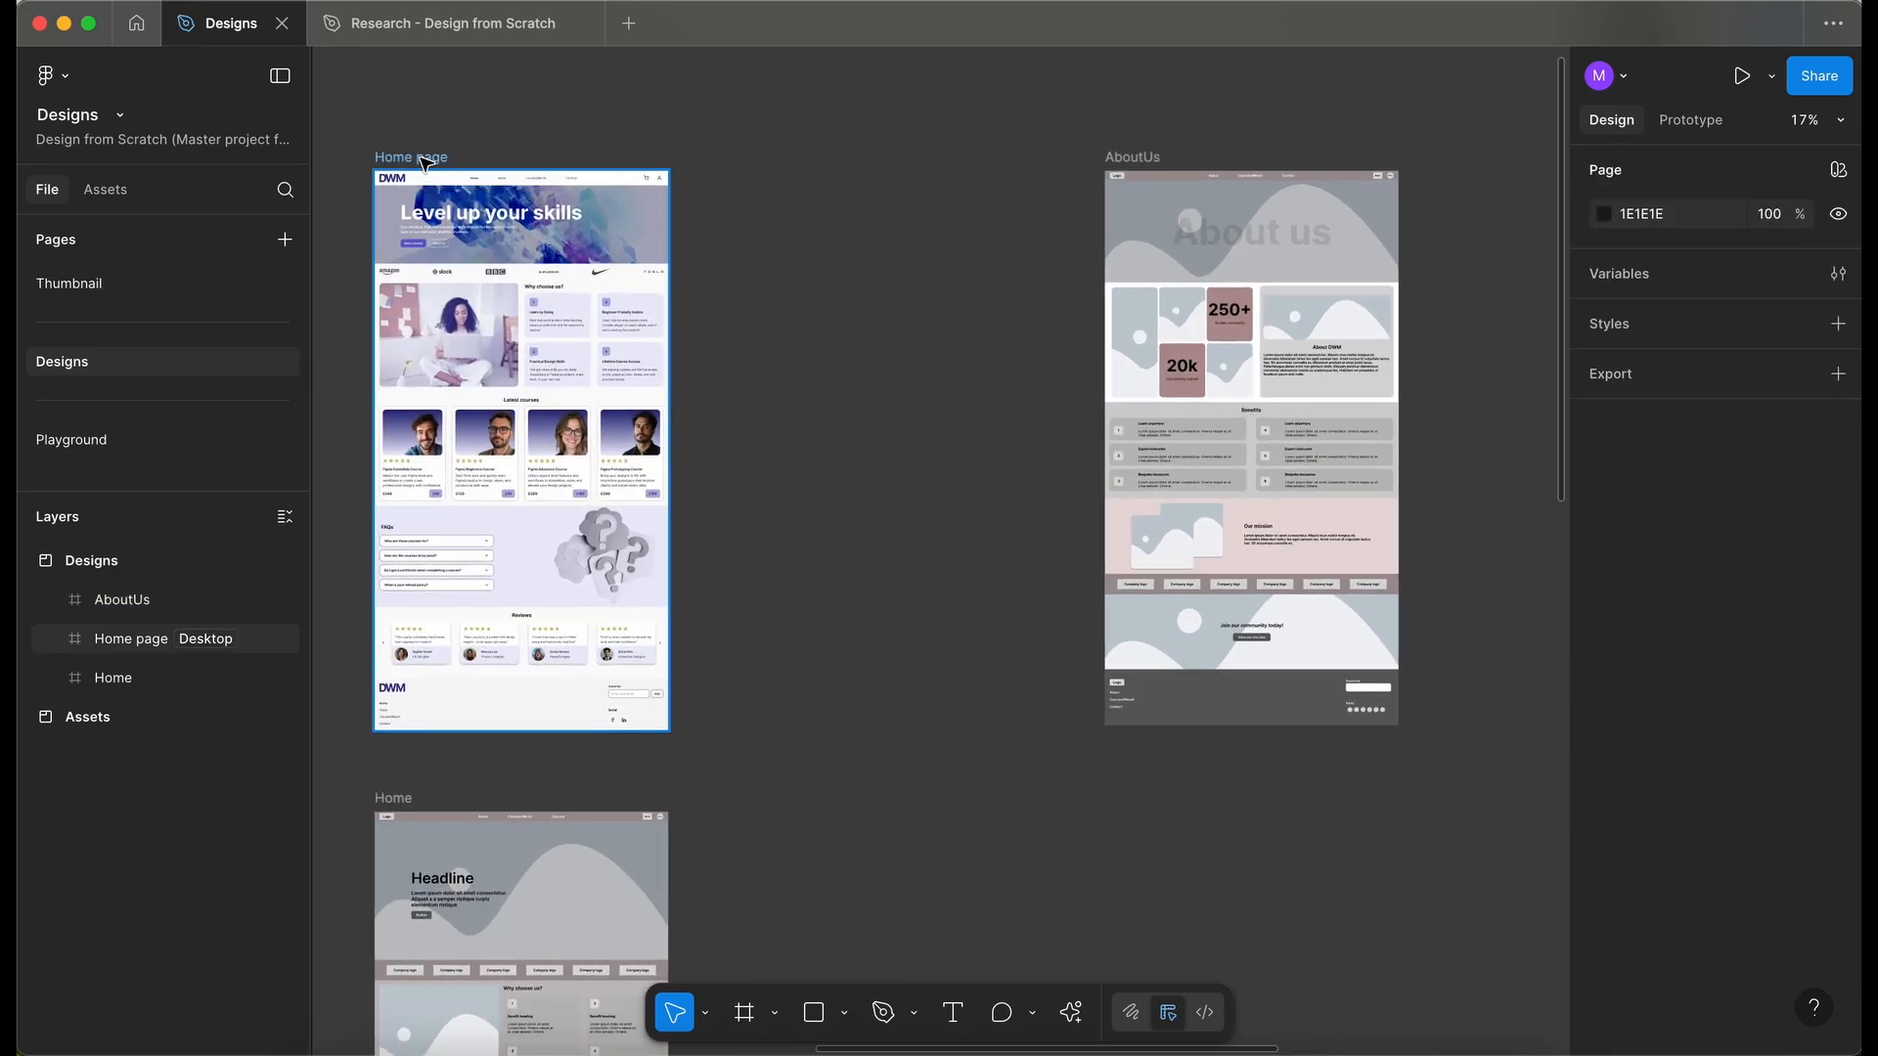
{"action": "scroll", "coordinate": [426, 163], "scroll_direction": "up", "scroll_amount": 2}
{"action": "left_click_drag", "start_coordinate": [409, 161], "coordinate": [920, 169], "text": "alt"}
{"action": "double_click", "coordinate": [905, 166]}
{"action": "type", "text": "about us"}
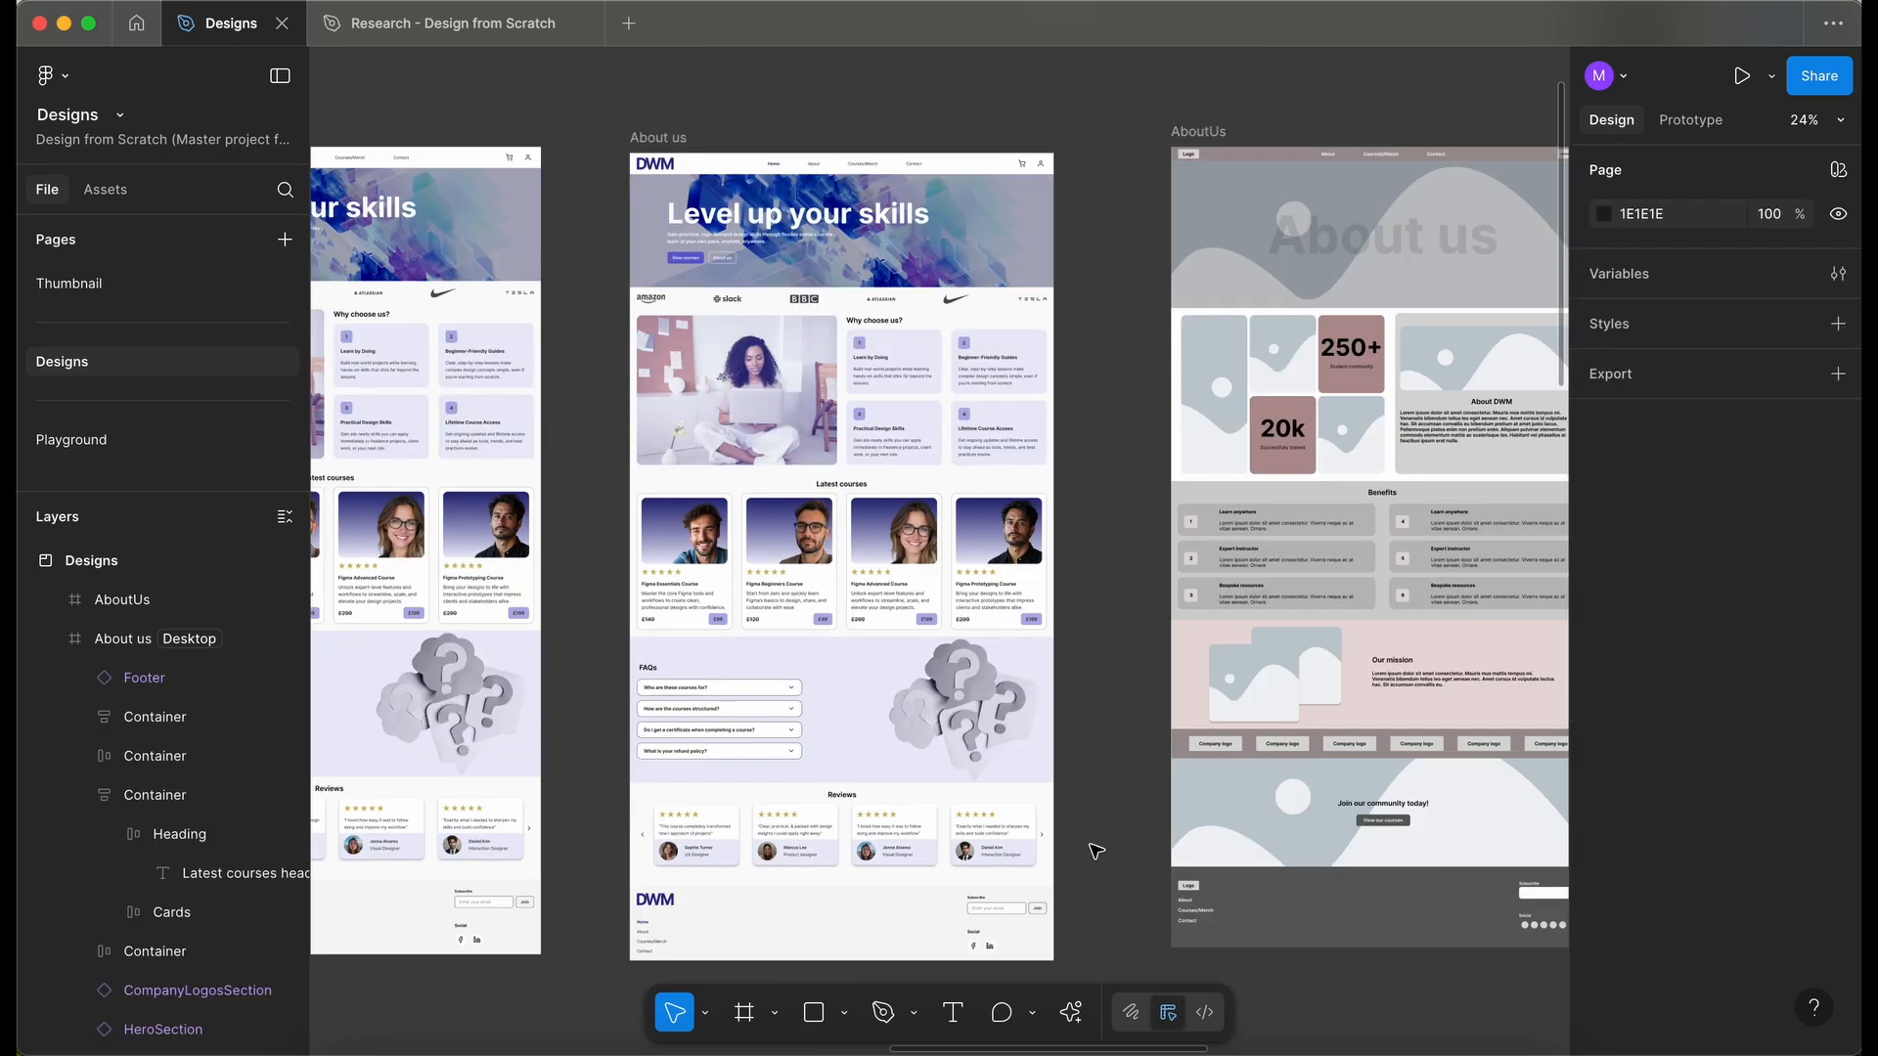
- Select the middle content sections of the About us frame and delete them
{"action": "left_click_drag", "start_coordinate": [1090, 843], "coordinate": [849, 520]}
{"action": "left_click_drag", "start_coordinate": [588, 357], "coordinate": [1067, 824]}
{"action": "key", "text": "Delete"}
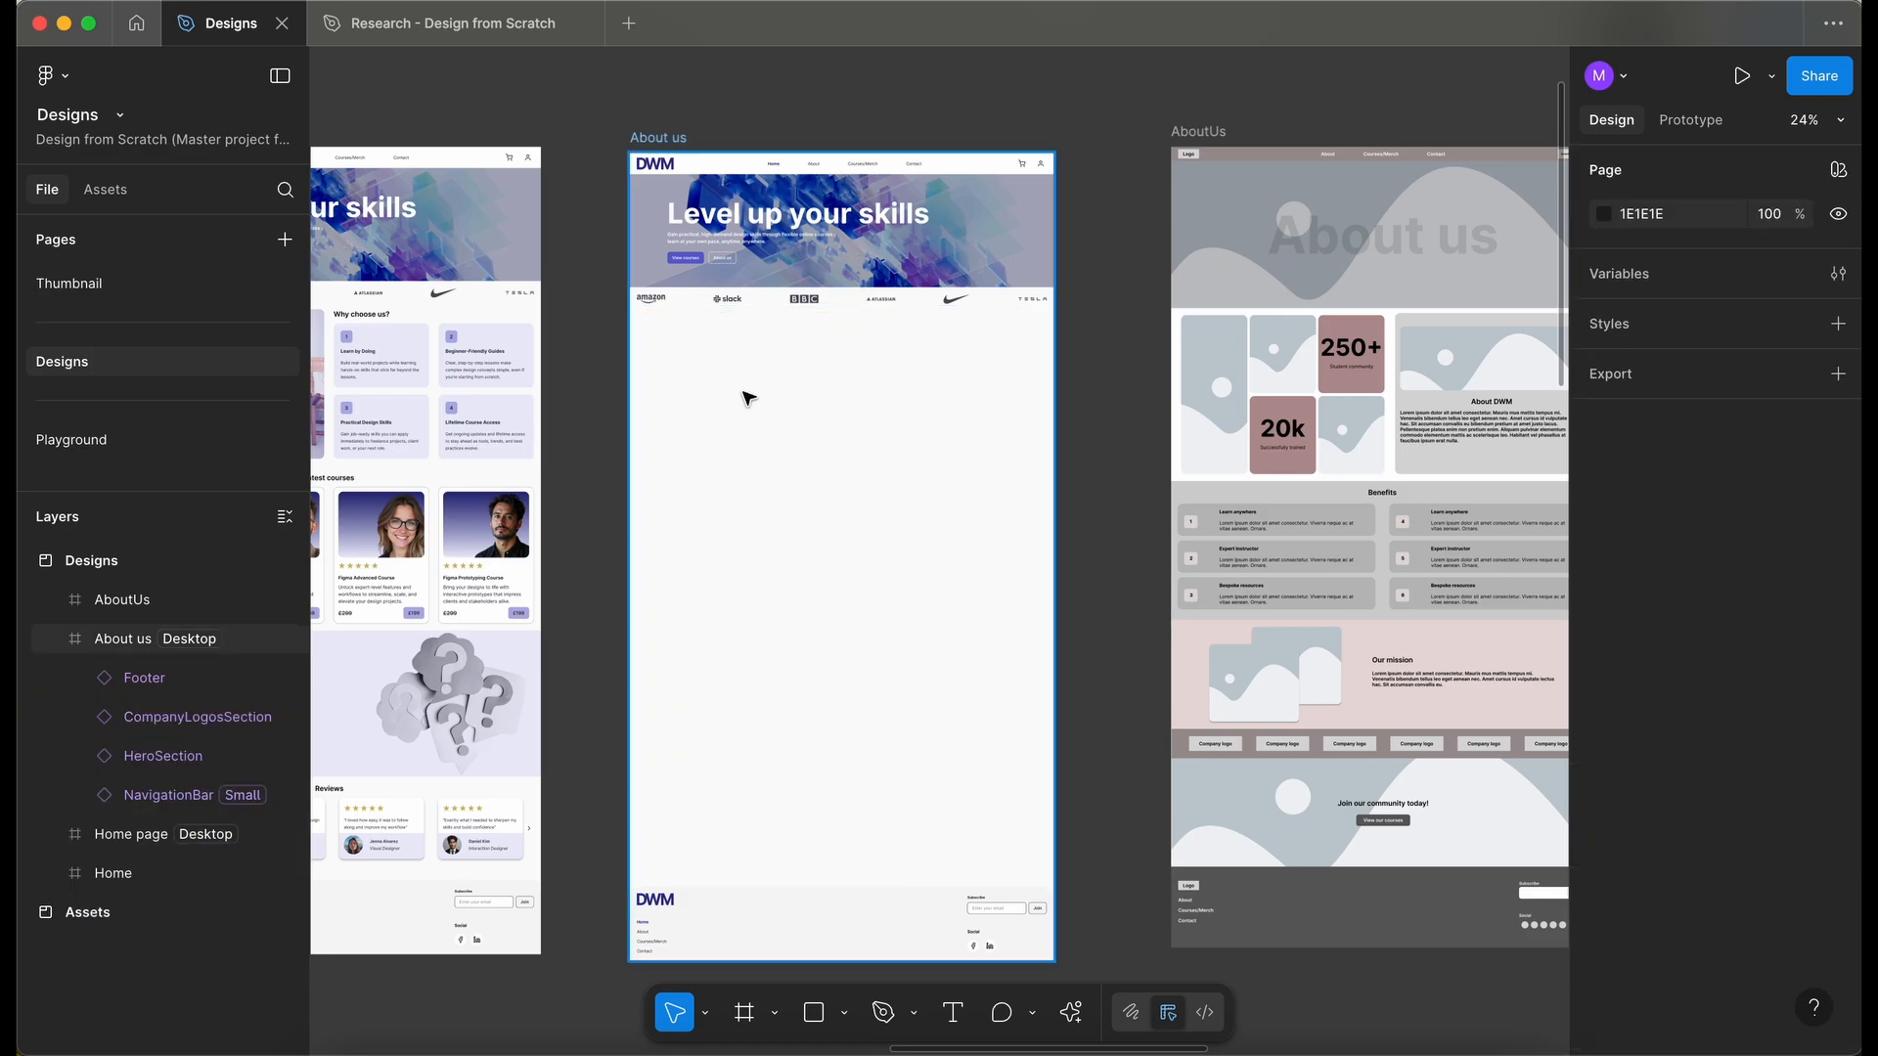
- Move the CompanyLogosSection down to sit just above the footer
{"action": "left_click", "coordinate": [196, 717]}
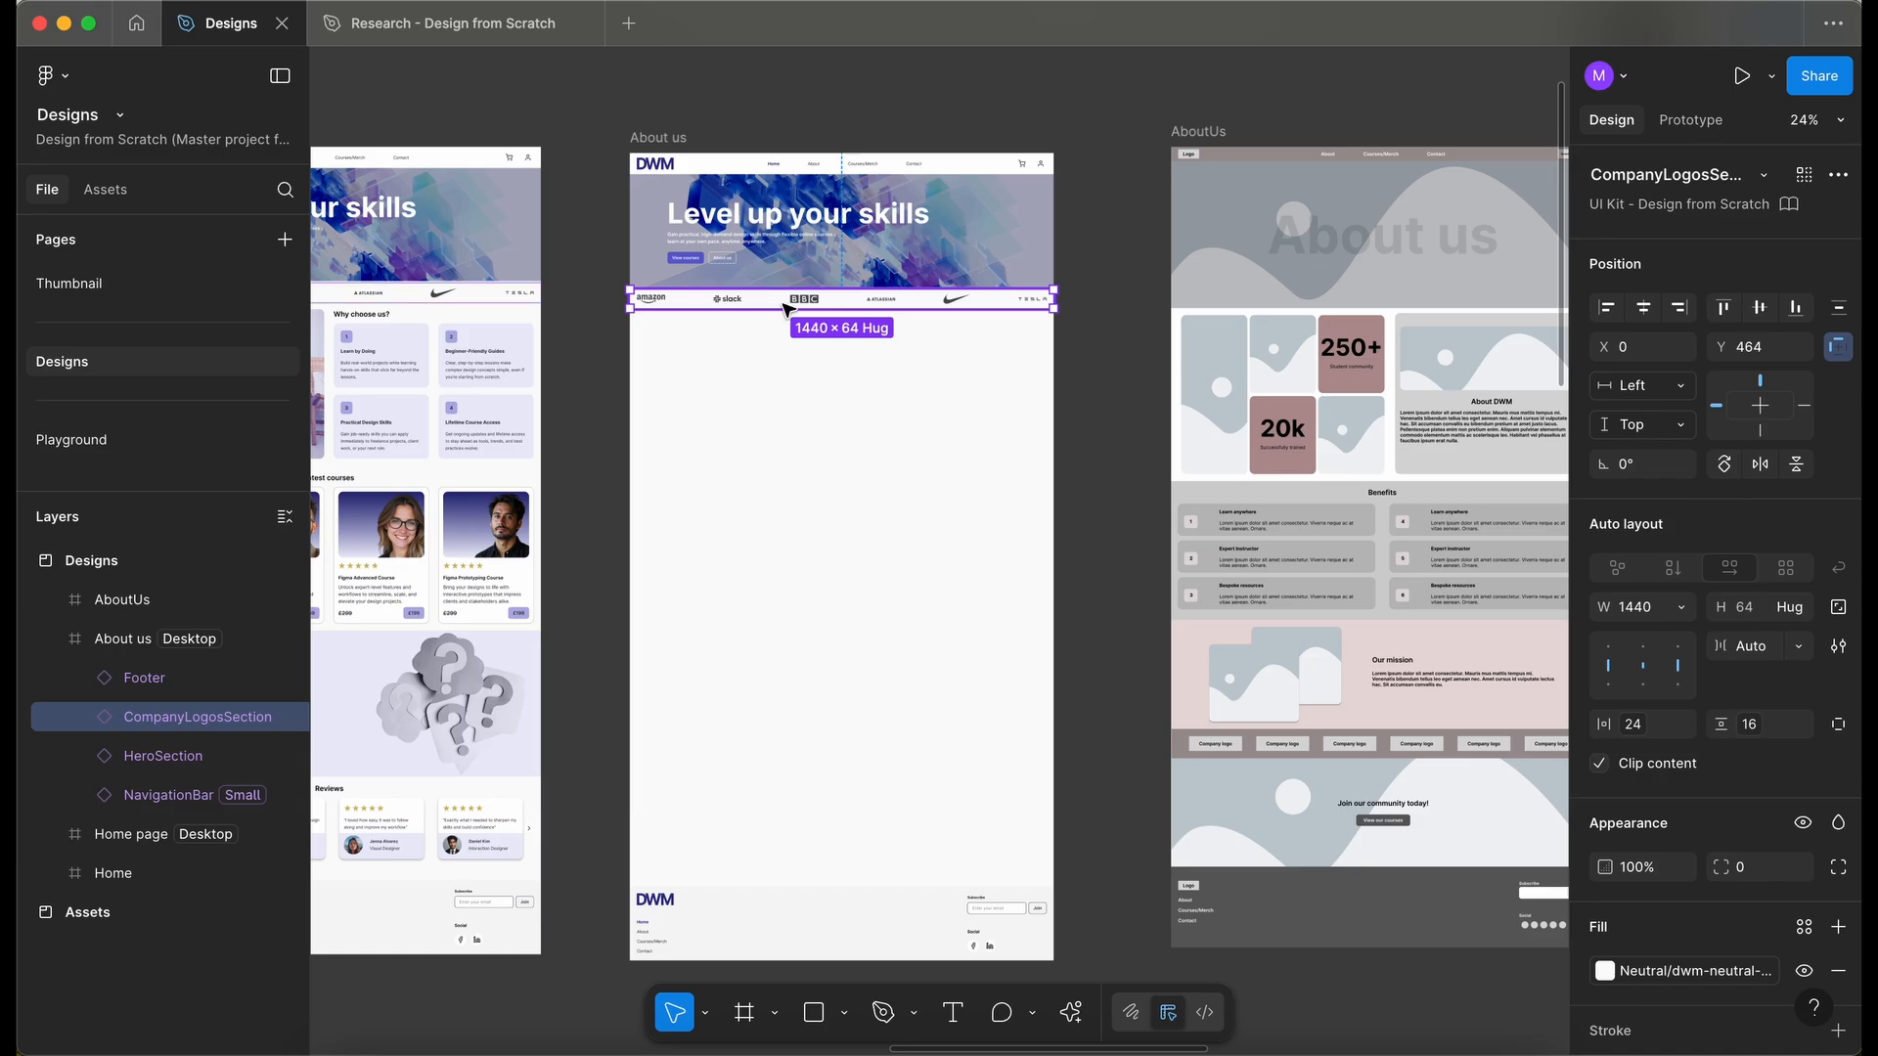
{"action": "left_click_drag", "start_coordinate": [785, 311], "coordinate": [826, 812]}
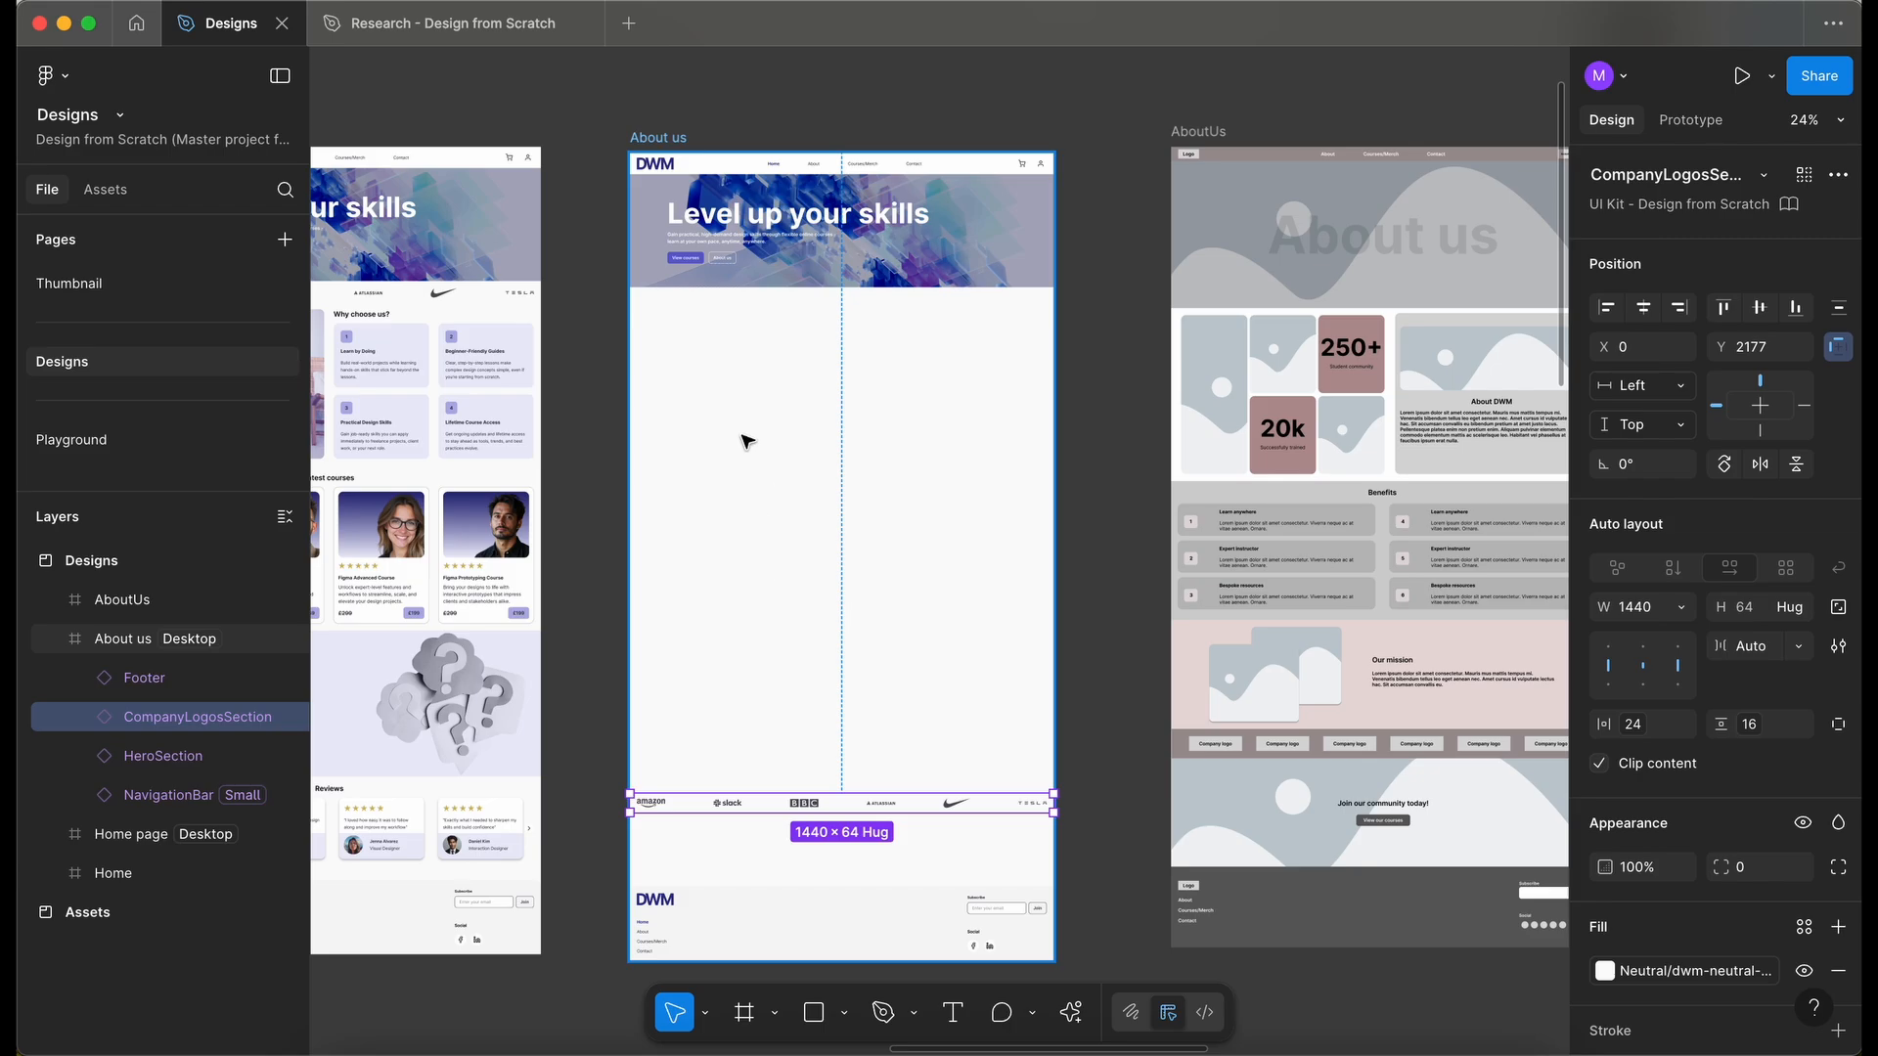
- Reset the hero section instance and switch its Style to Sub page
{"action": "left_click", "coordinate": [818, 235]}
{"action": "right_click", "coordinate": [818, 235]}
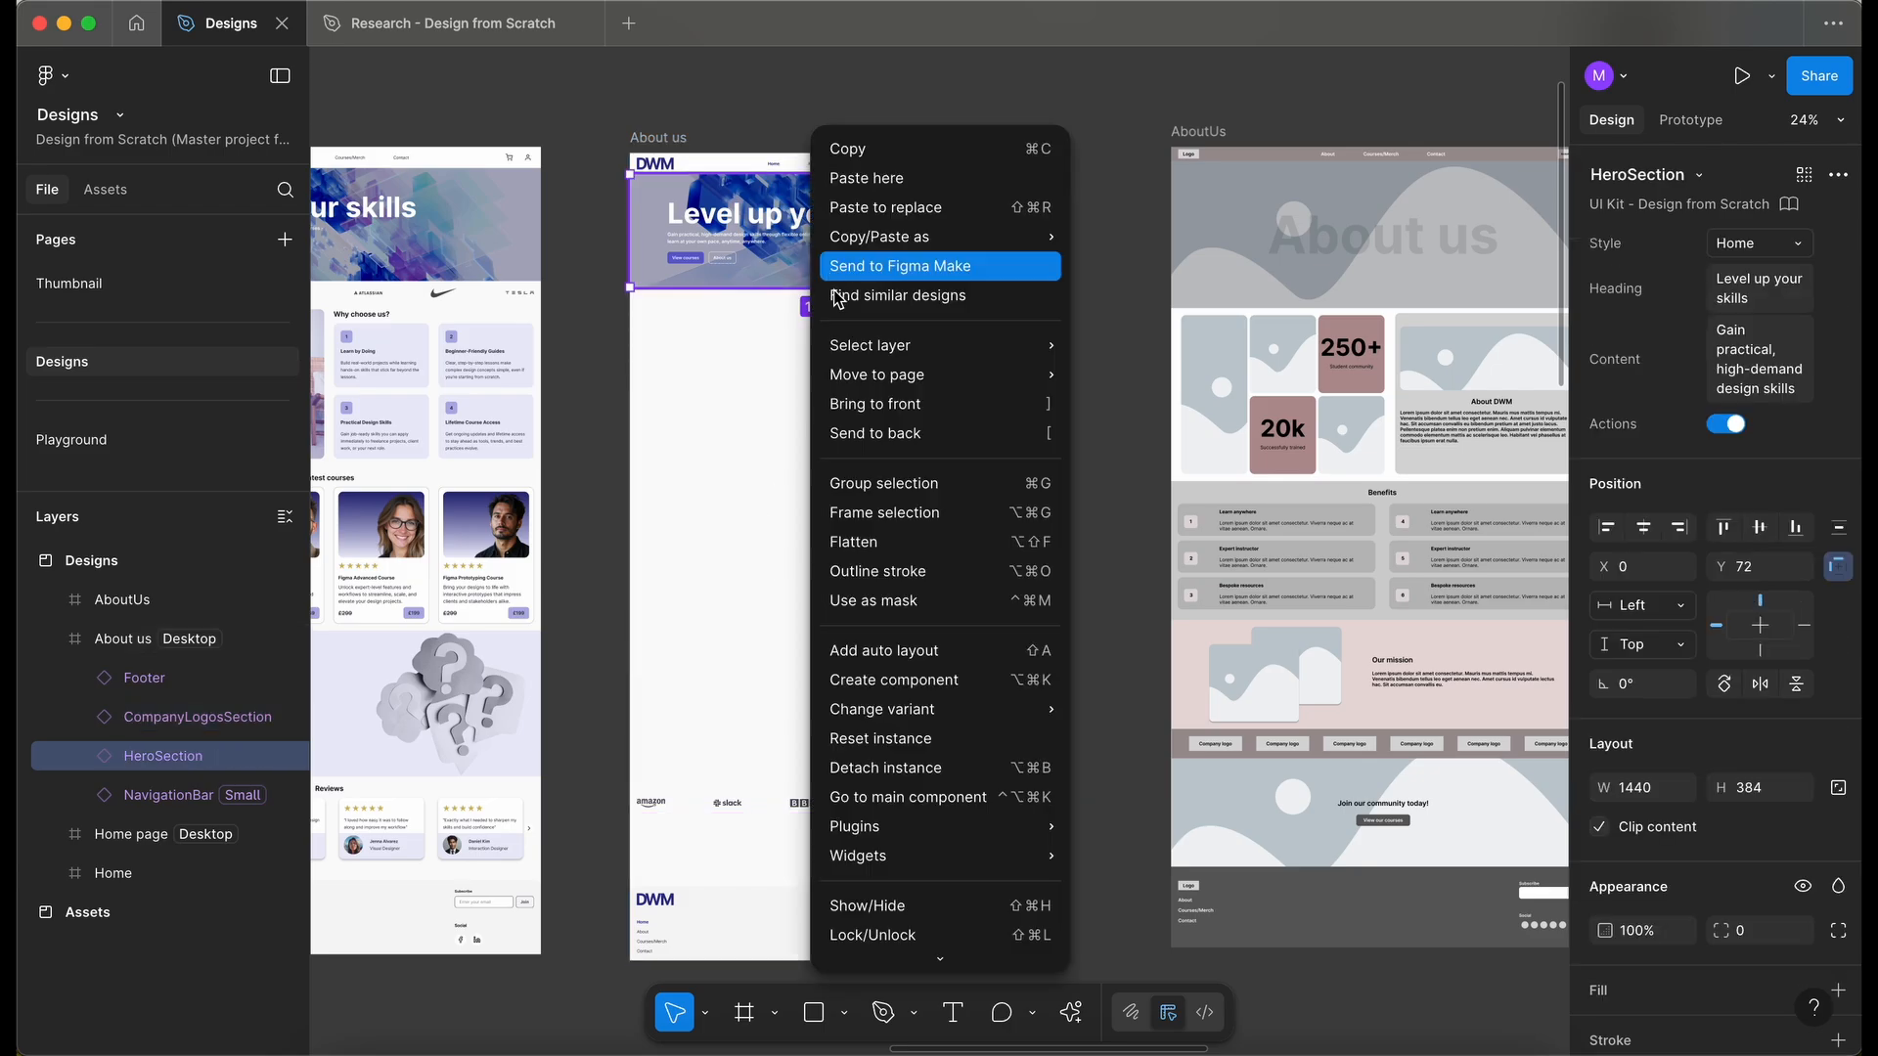
{"action": "left_click", "coordinate": [929, 744]}
{"action": "scroll", "coordinate": [929, 749], "scroll_direction": "up", "scroll_amount": 3}
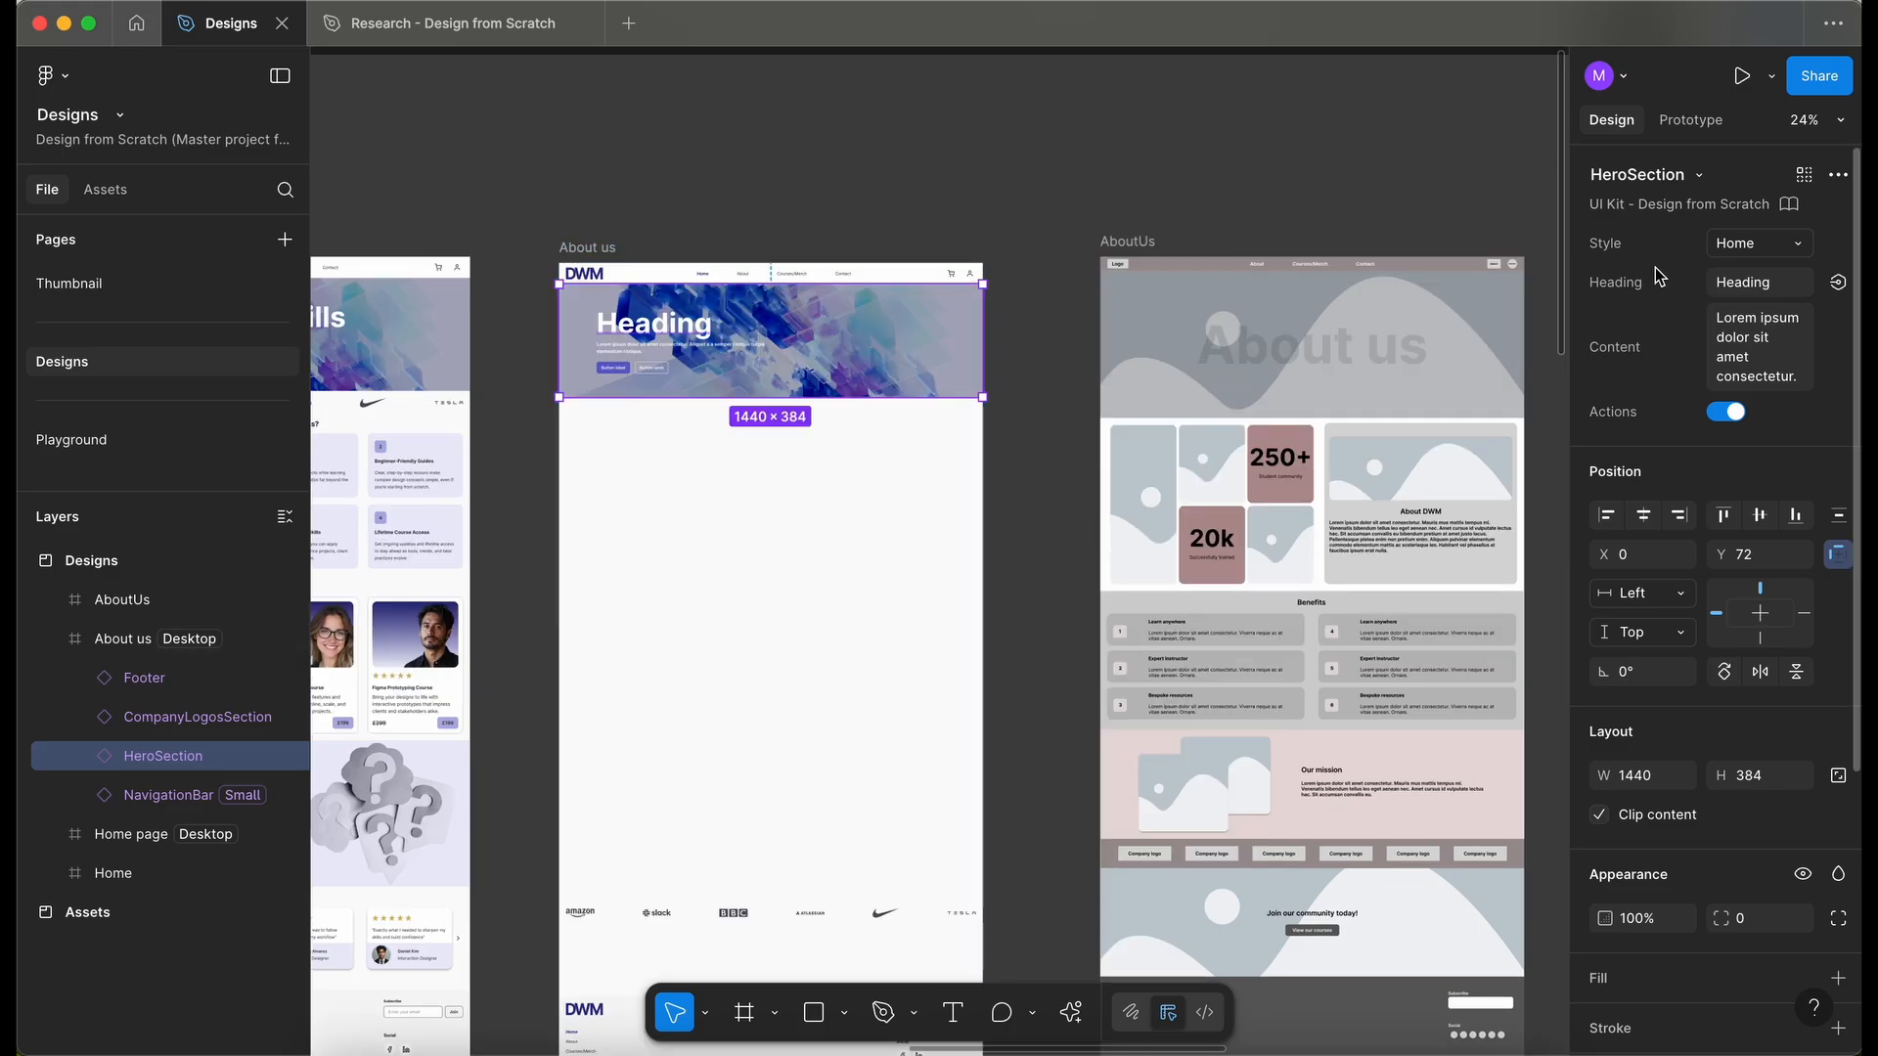
{"action": "left_click", "coordinate": [1746, 247]}
{"action": "left_click", "coordinate": [1724, 283]}
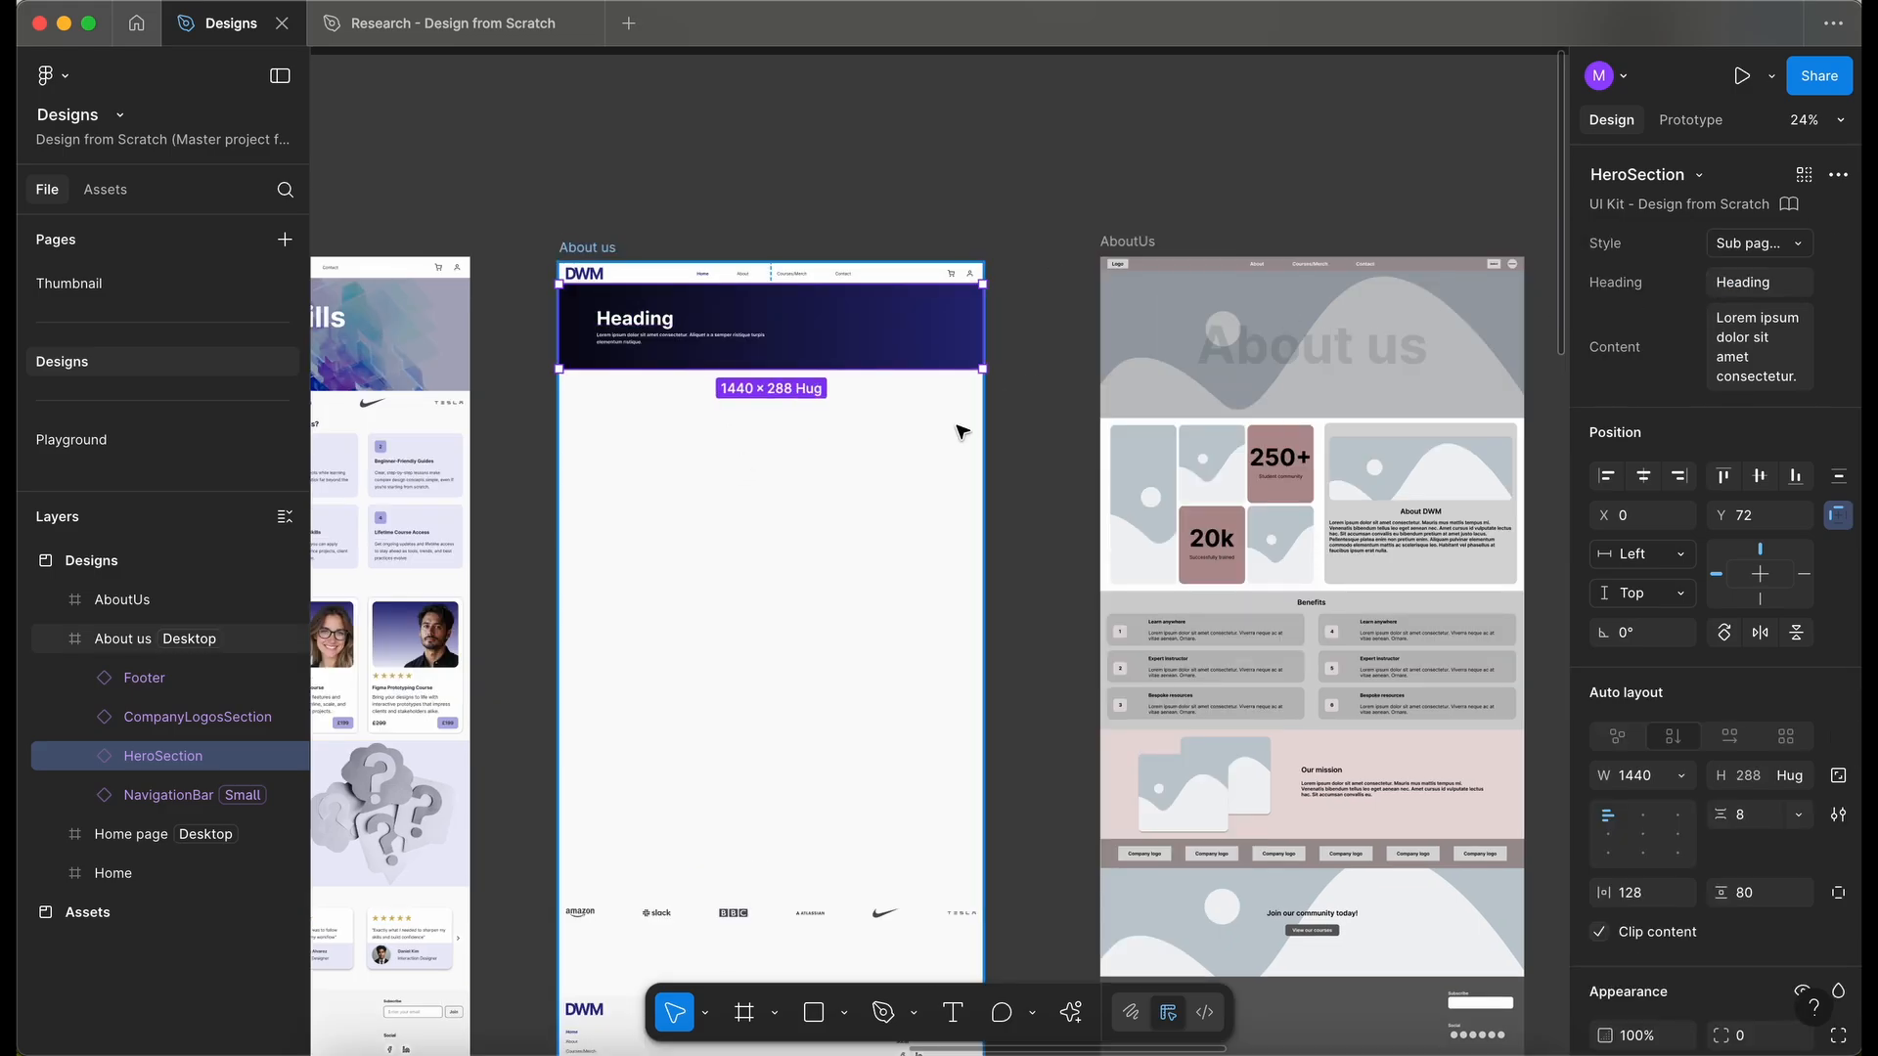
- Duplicate the hero section above the About us frame and detach the copy's instance
{"action": "scroll", "coordinate": [791, 472], "scroll_direction": "up", "scroll_amount": 3}
{"action": "scroll", "coordinate": [790, 472], "scroll_direction": "up", "scroll_amount": 5}
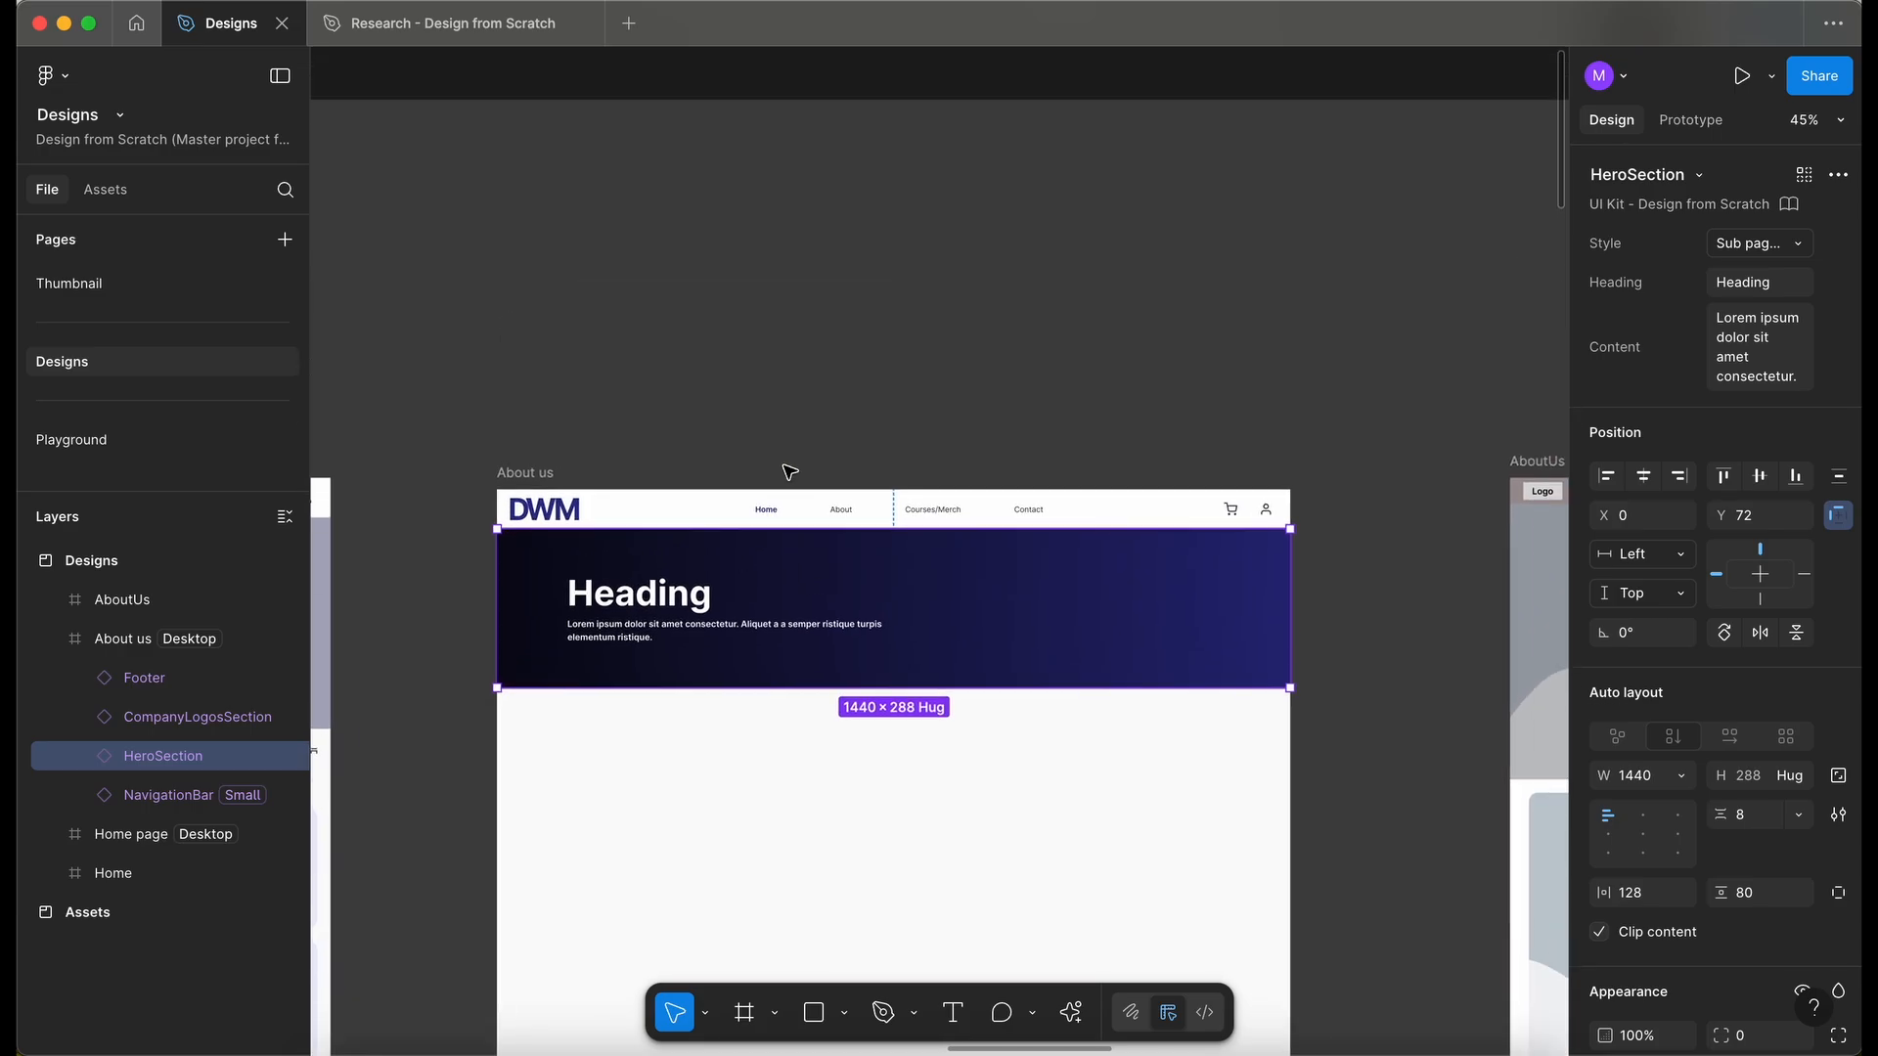
{"action": "left_click_drag", "start_coordinate": [858, 654], "coordinate": [859, 333]}
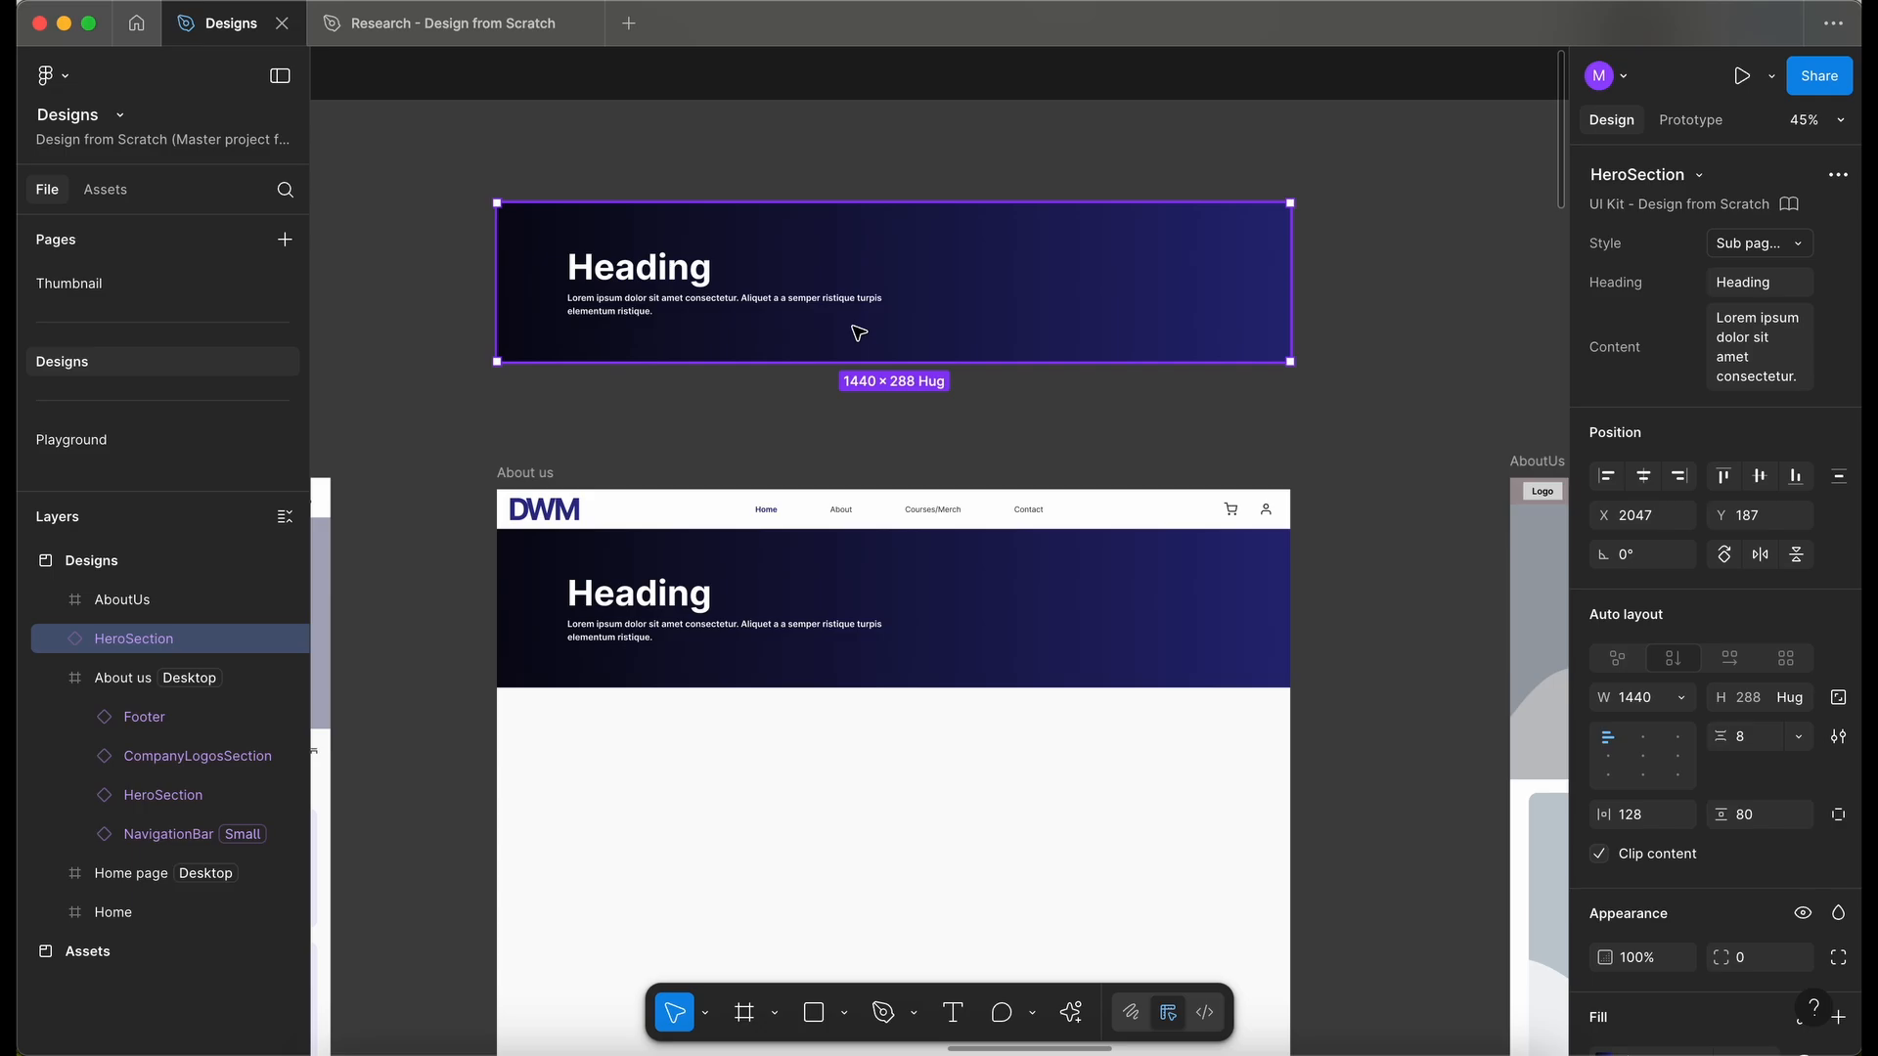
{"action": "left_click", "coordinate": [788, 182]}
{"action": "left_click", "coordinate": [817, 256]}
{"action": "right_click", "coordinate": [817, 278]}
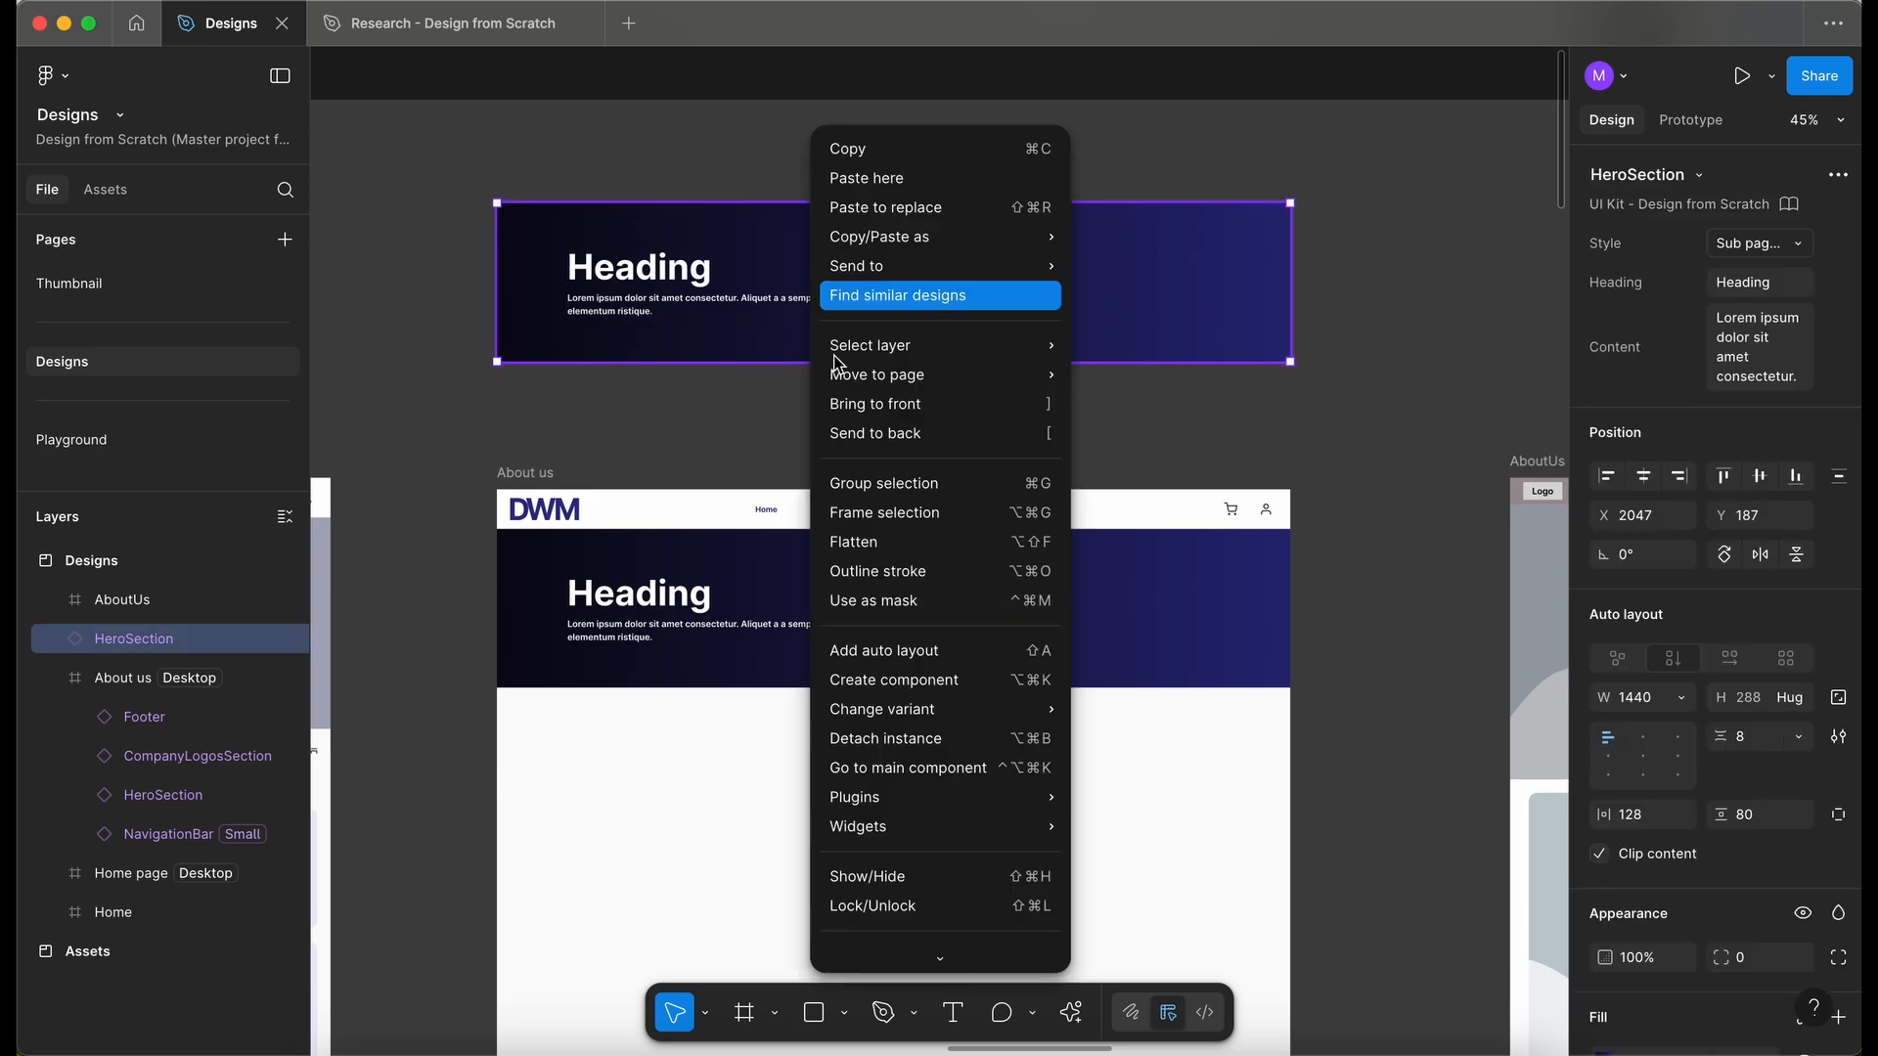
{"action": "left_click", "coordinate": [886, 739]}
- Add three extra color stops to the detached hero section's linear gradient fill
{"action": "scroll", "coordinate": [631, 177], "scroll_direction": "up", "scroll_amount": 3}
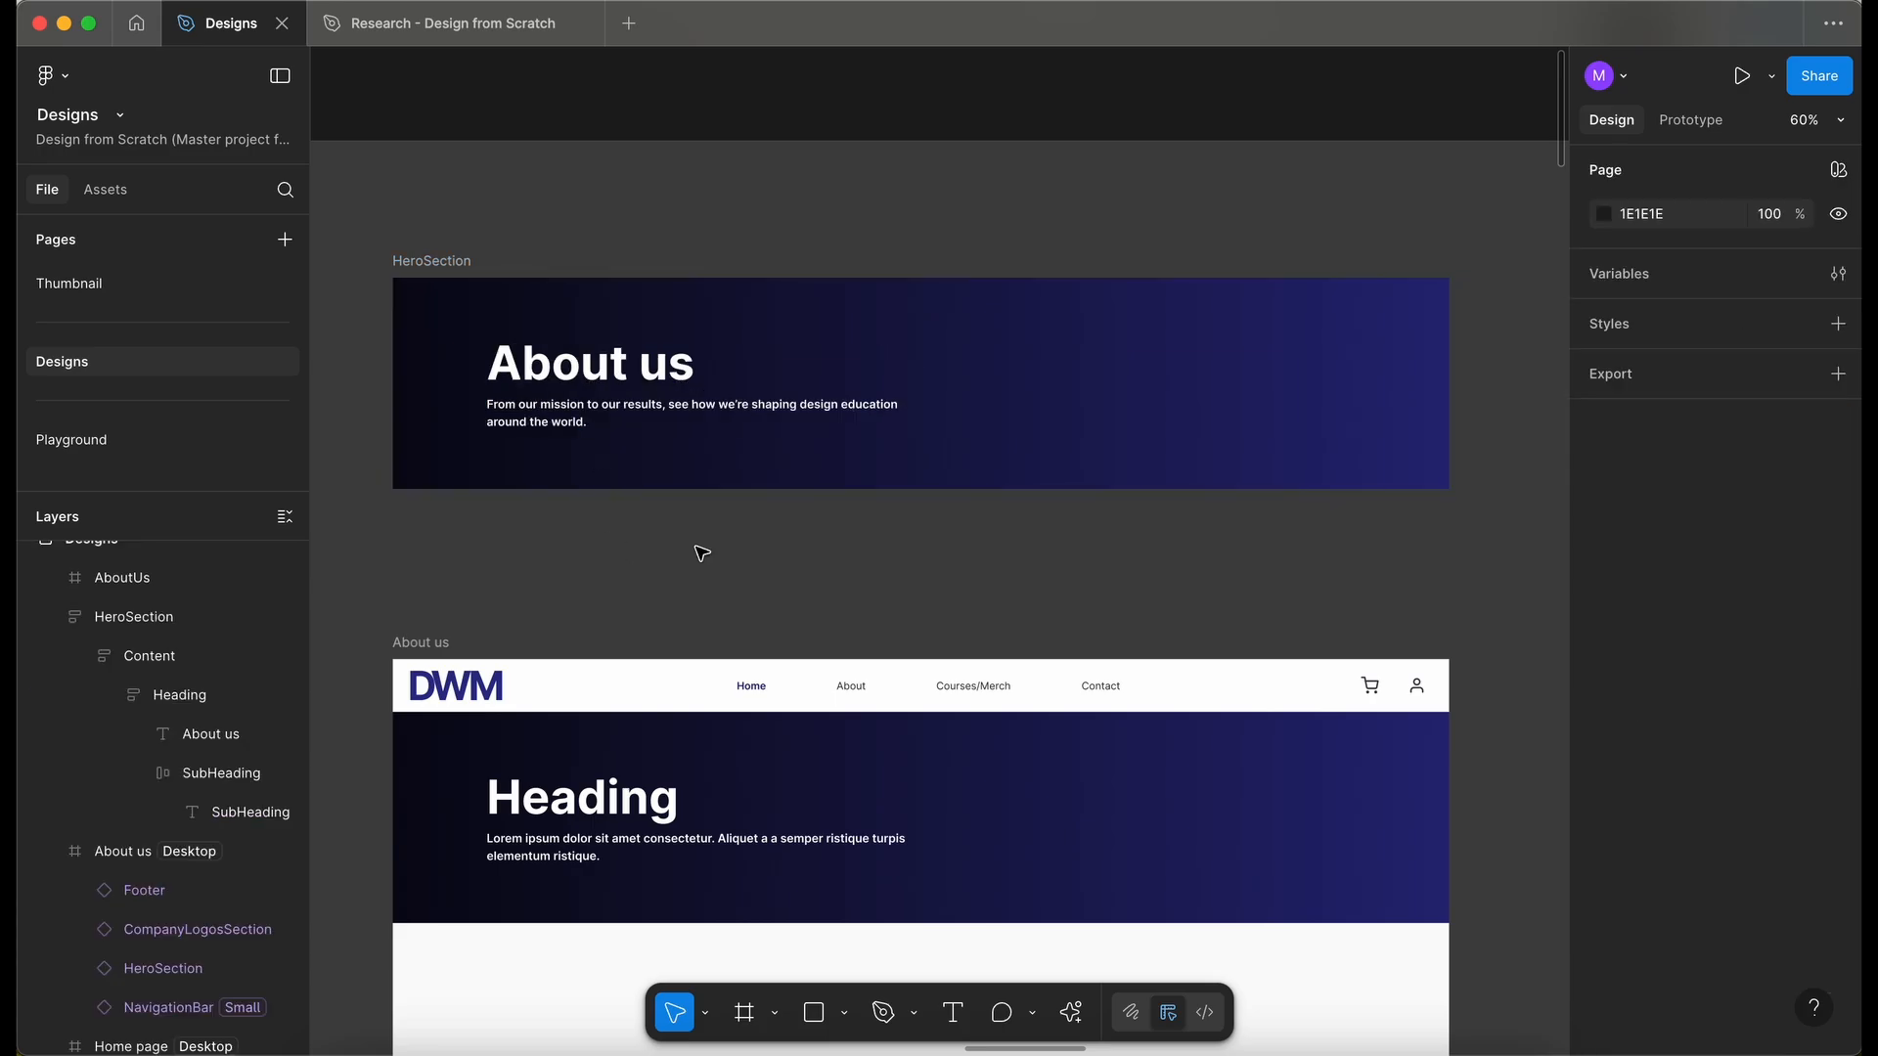
{"action": "scroll", "coordinate": [584, 284], "scroll_direction": "up", "scroll_amount": 1}
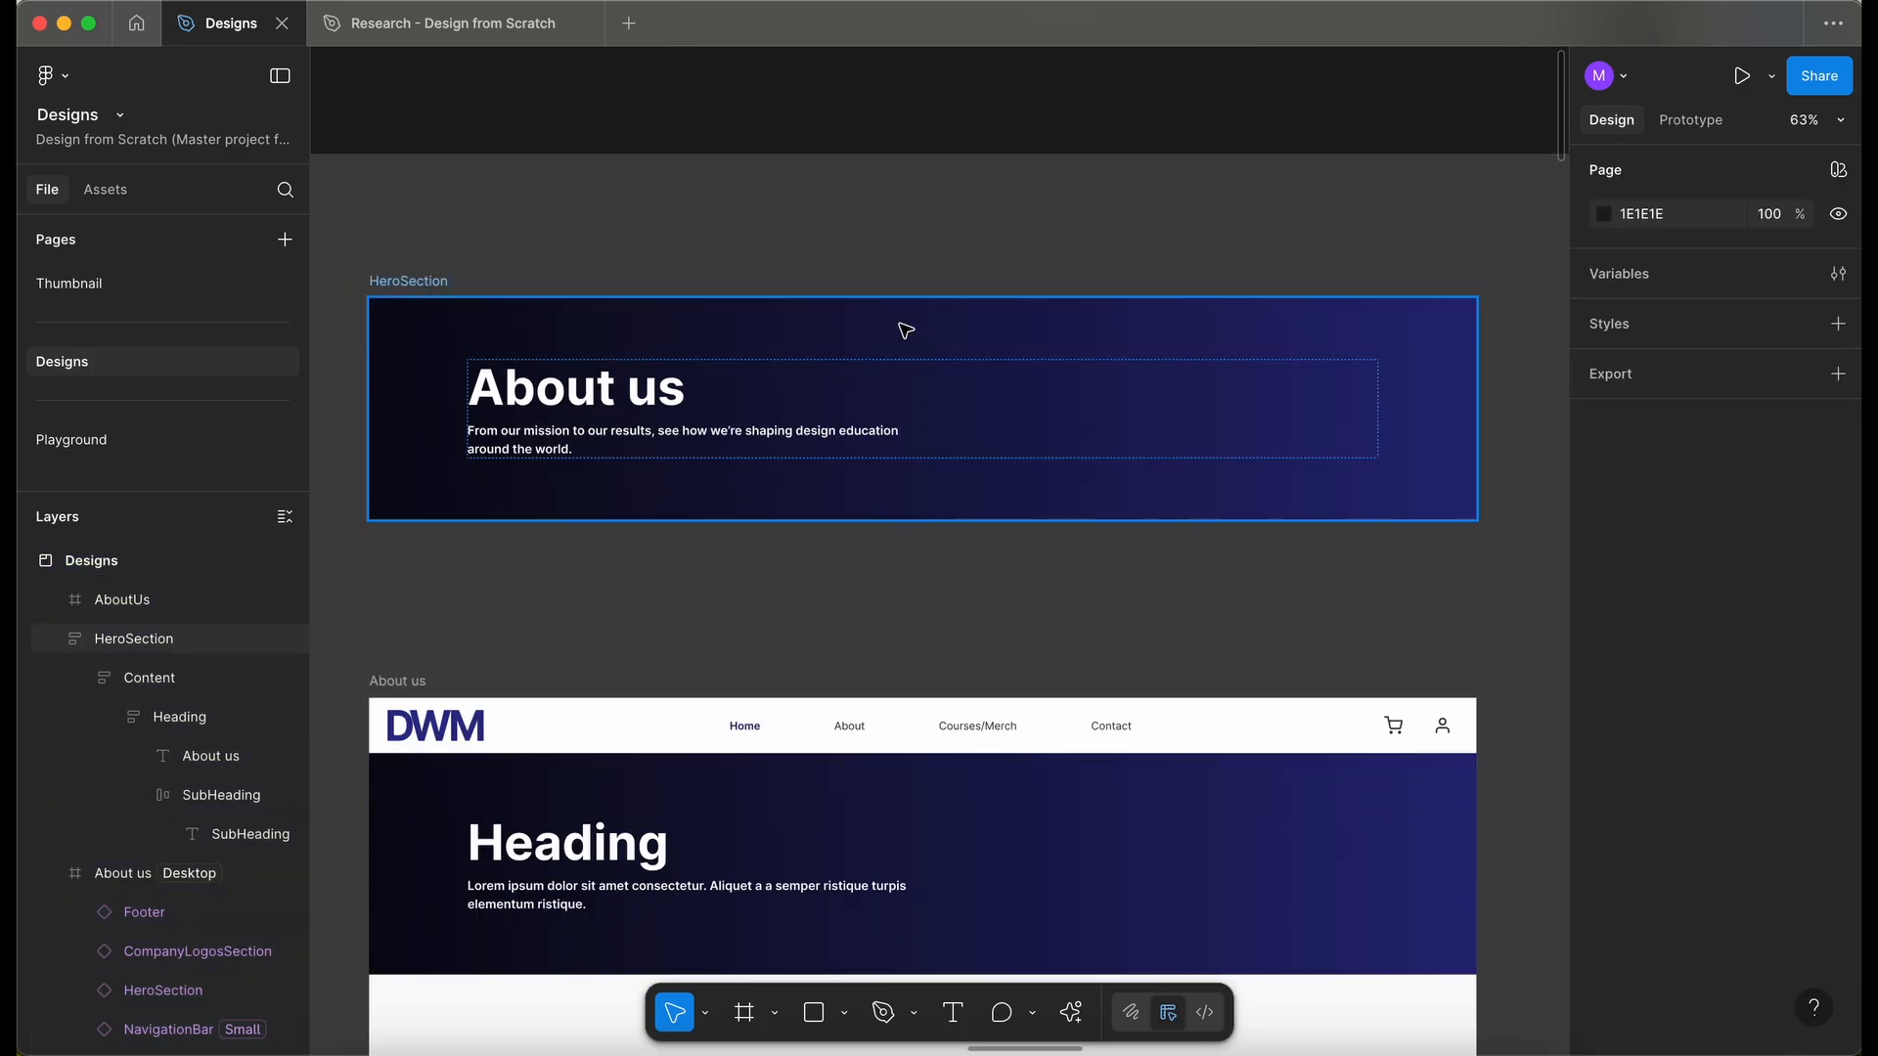
{"action": "left_click", "coordinate": [432, 283]}
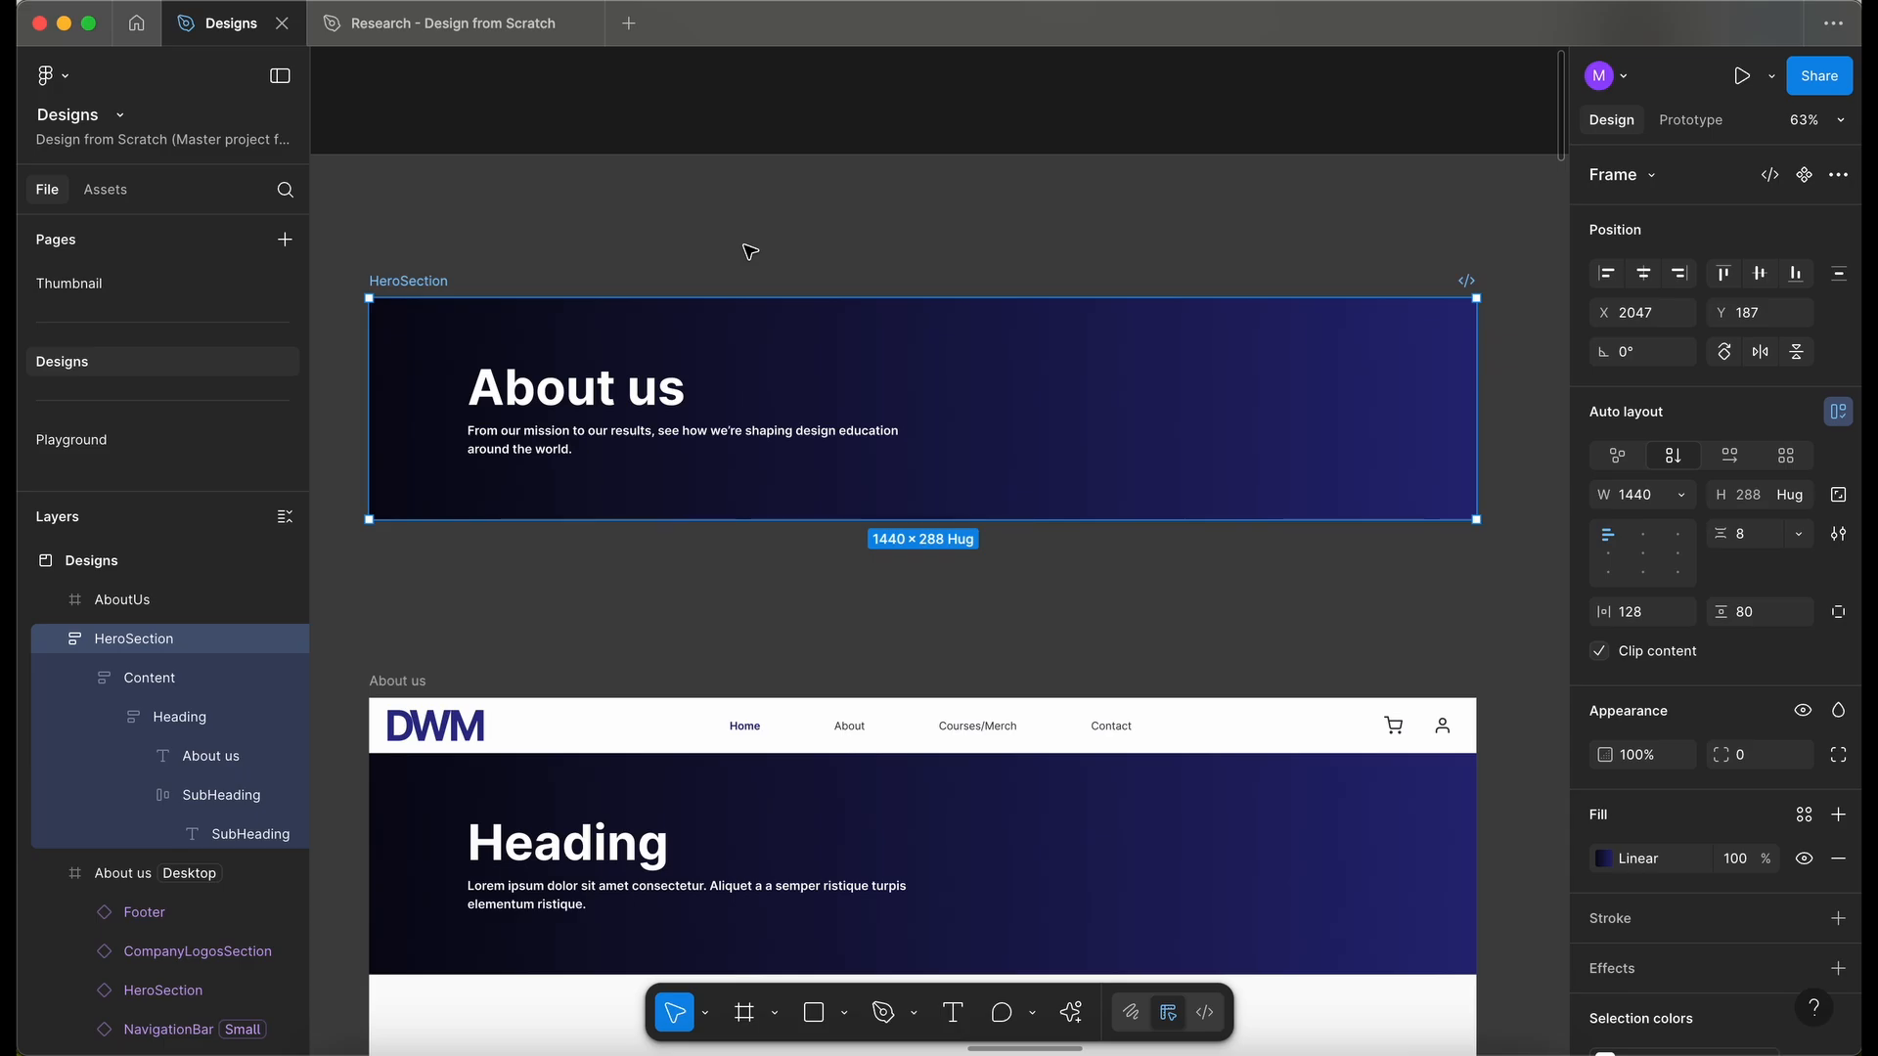
{"action": "left_click", "coordinate": [153, 349]}
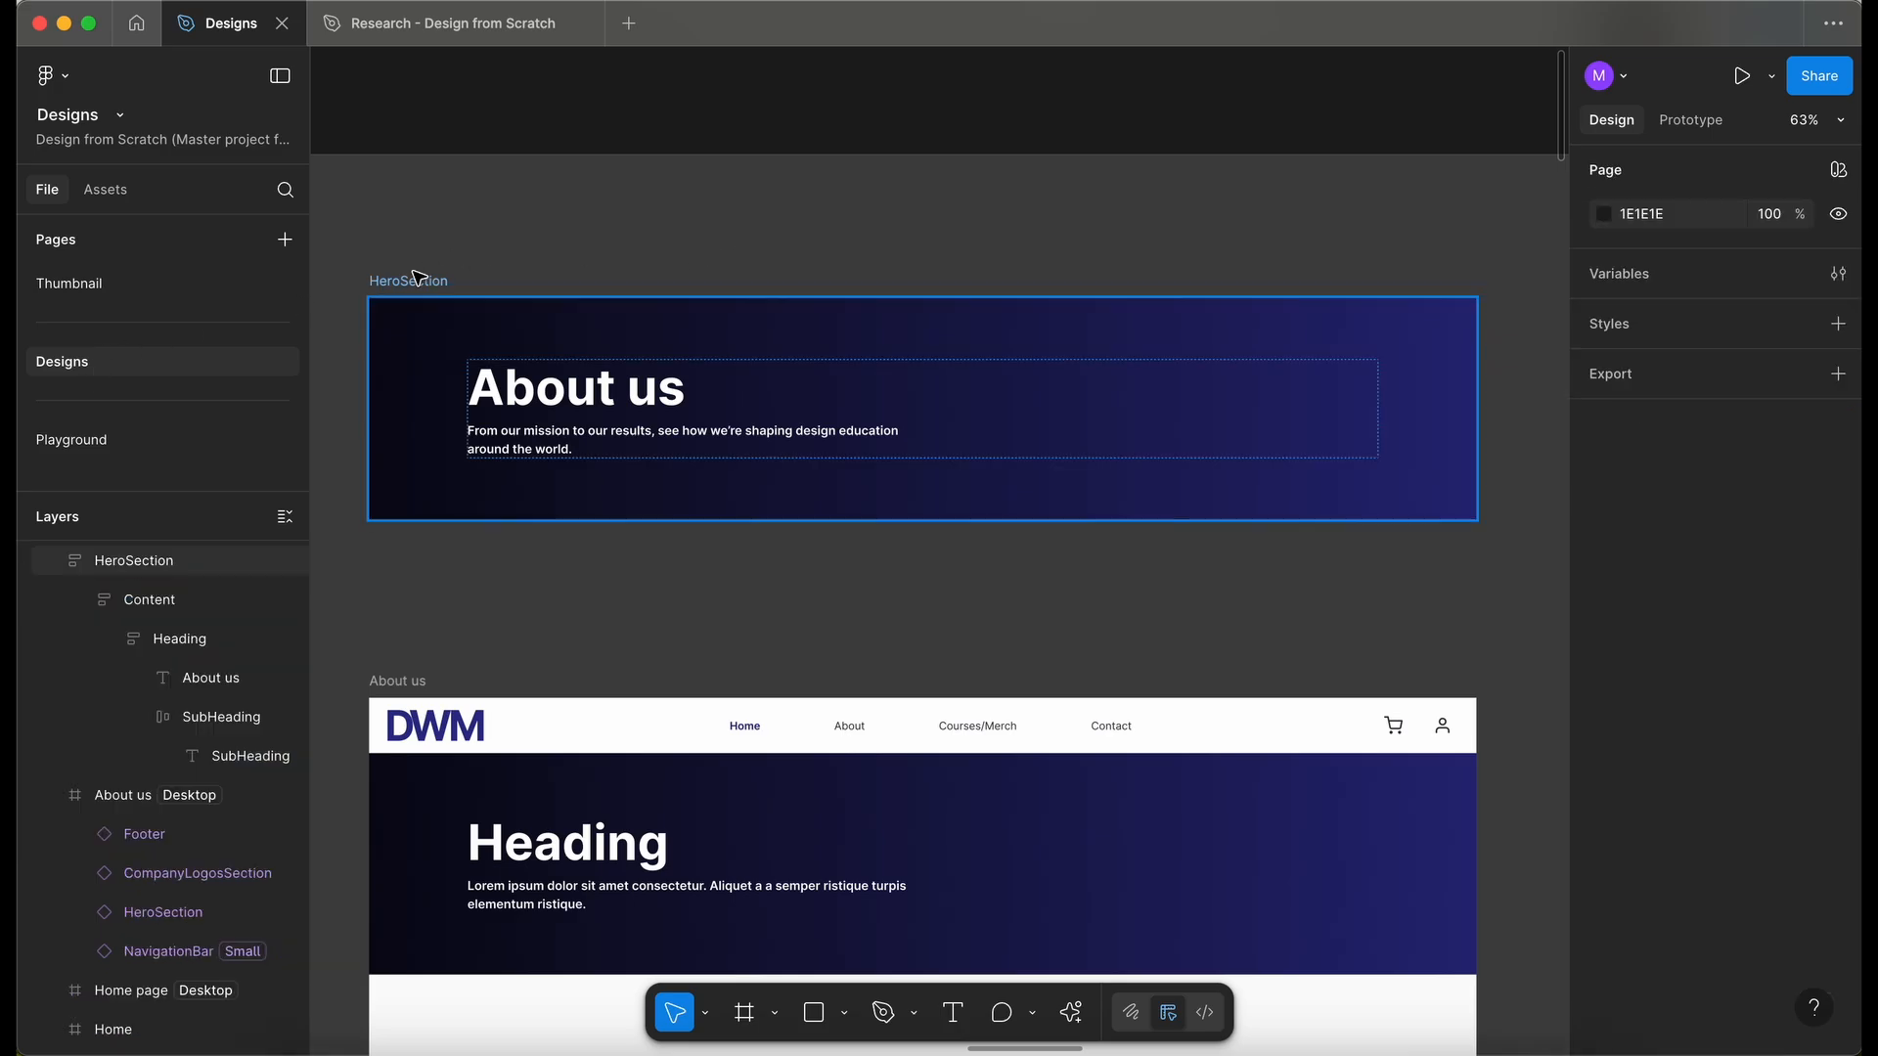
{"action": "left_click", "coordinate": [416, 283]}
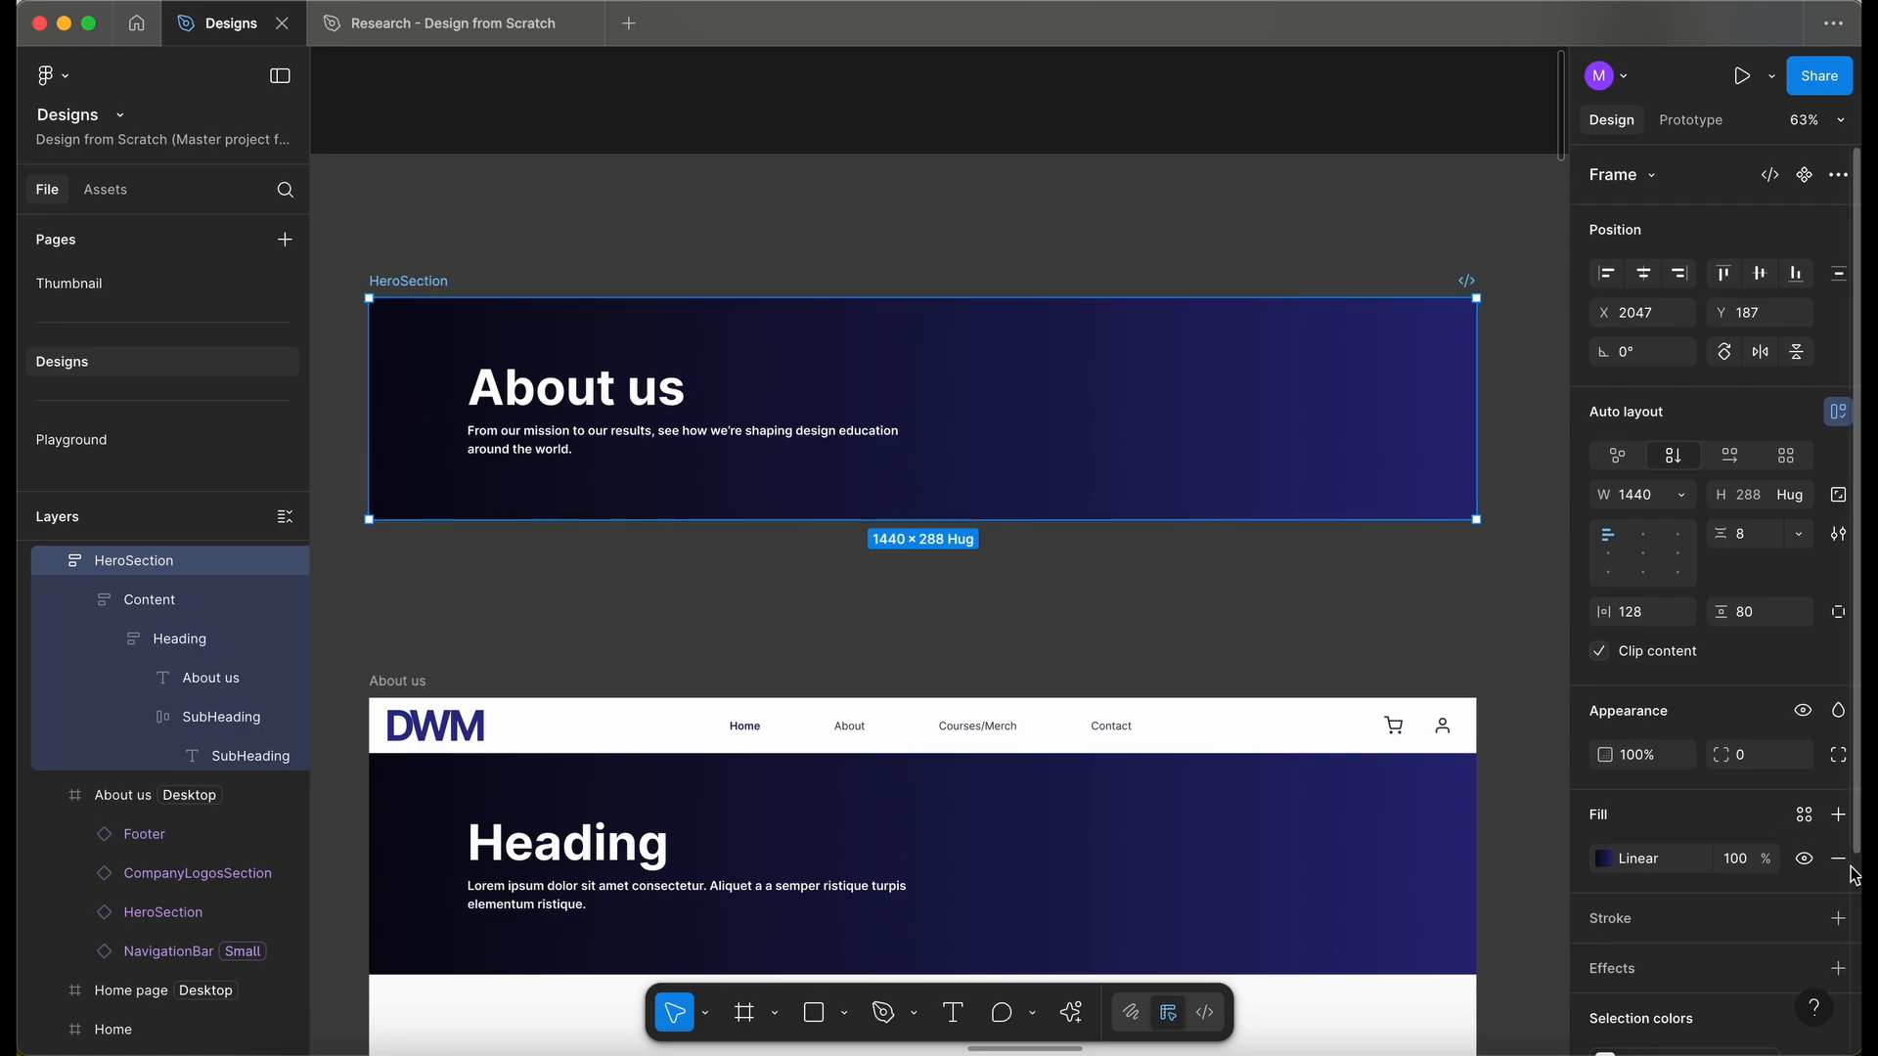
{"action": "left_click", "coordinate": [1604, 859]}
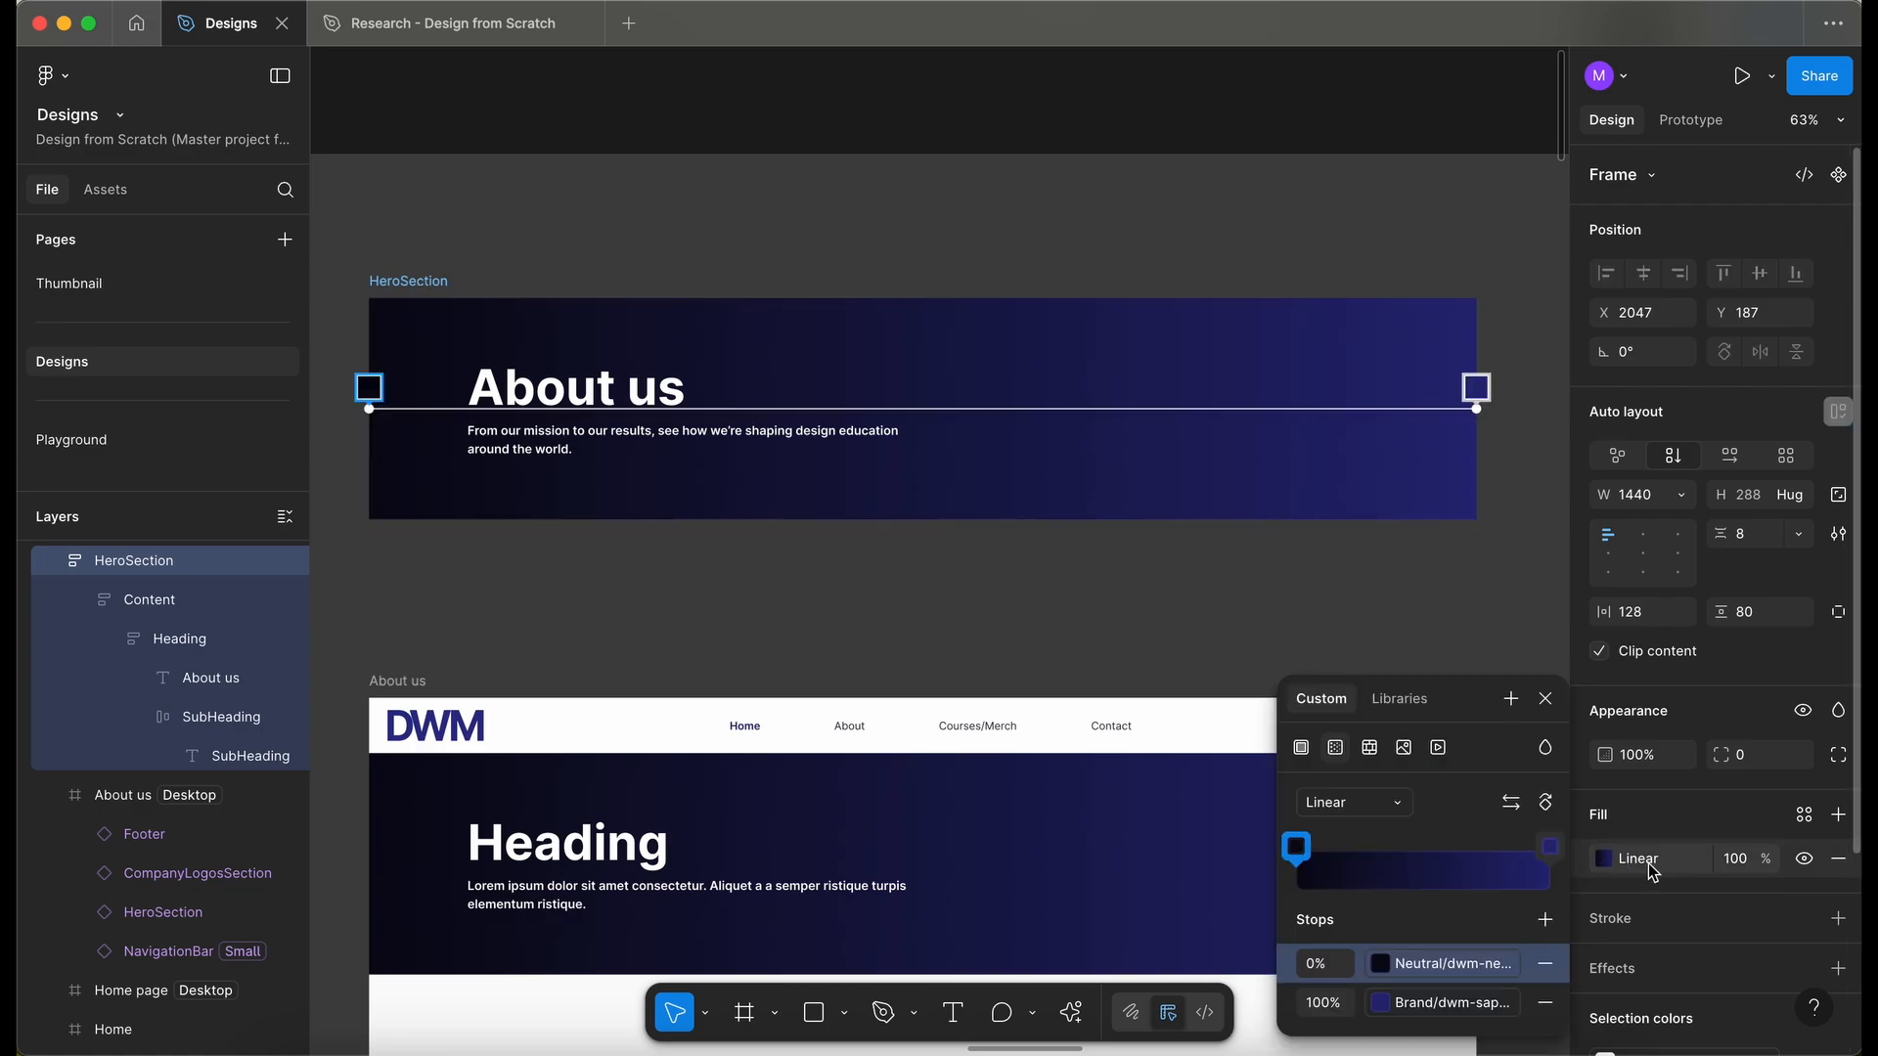
{"action": "left_click_drag", "start_coordinate": [1462, 689], "coordinate": [1391, 462]}
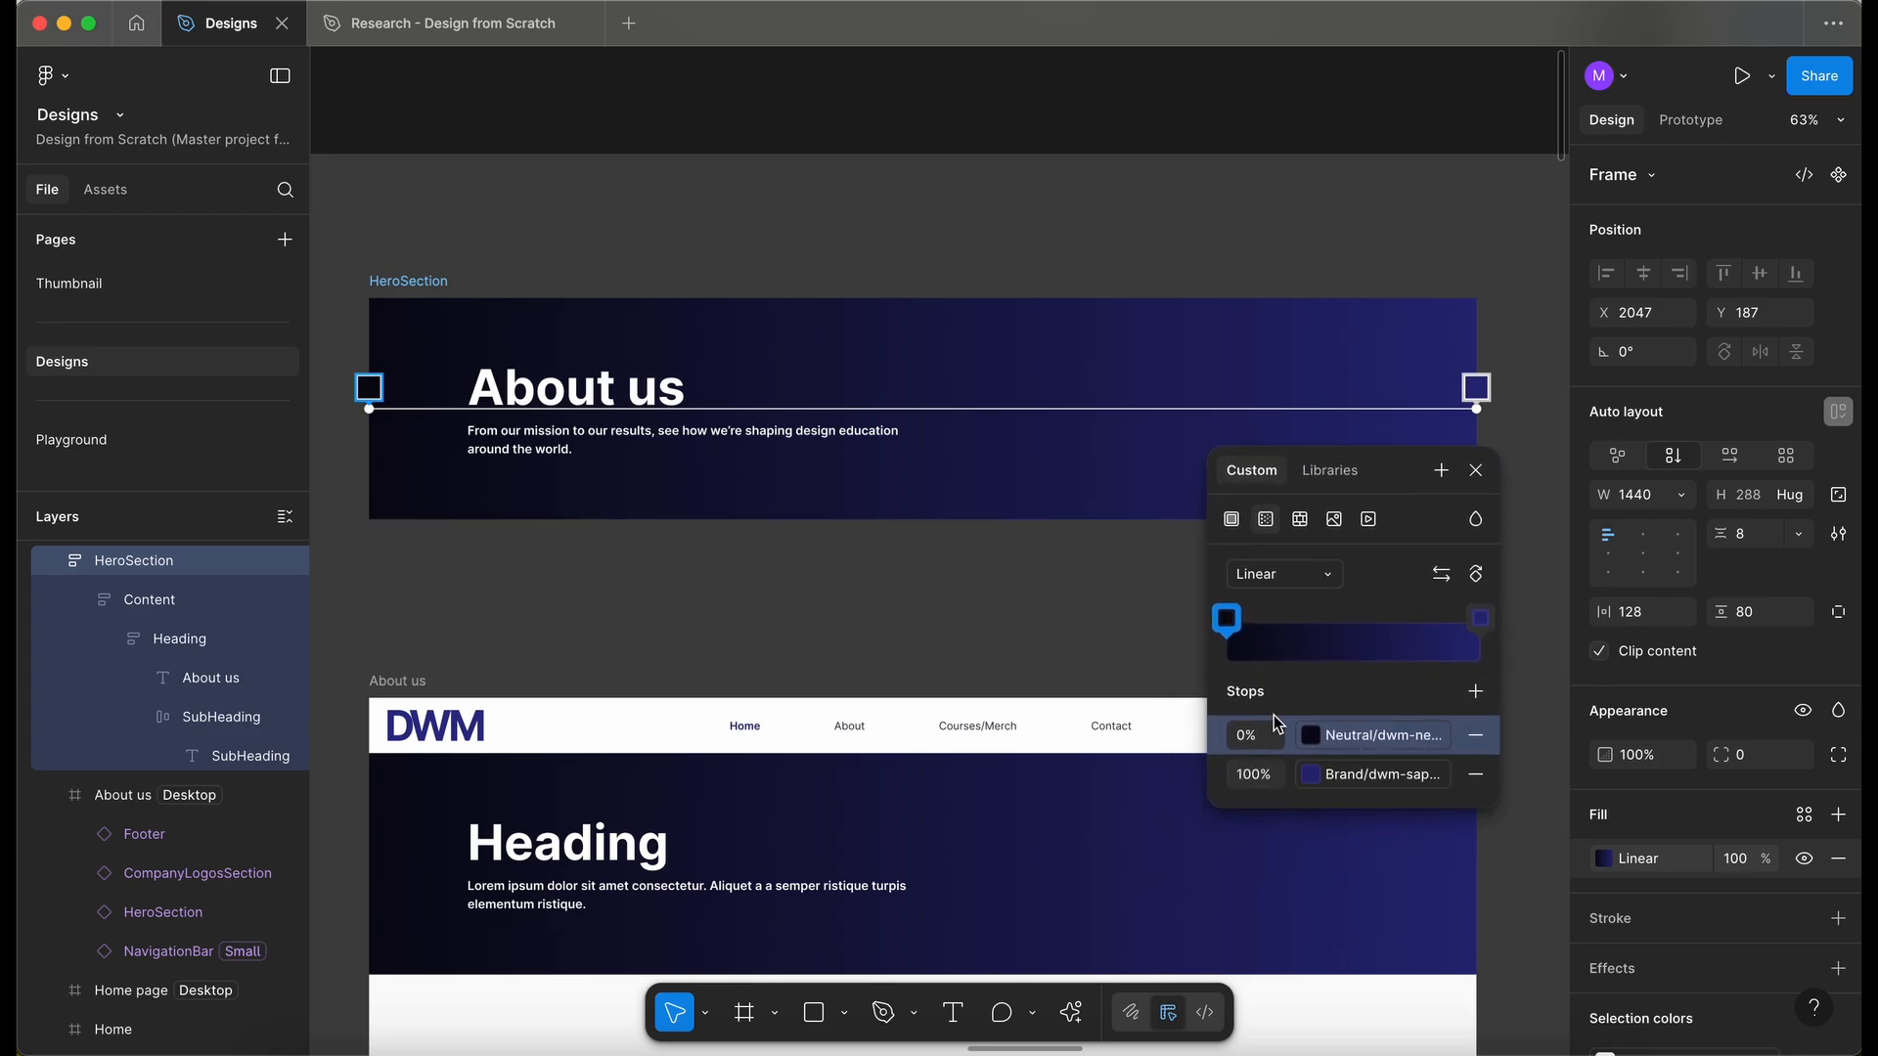
{"action": "left_click", "coordinate": [1476, 693]}
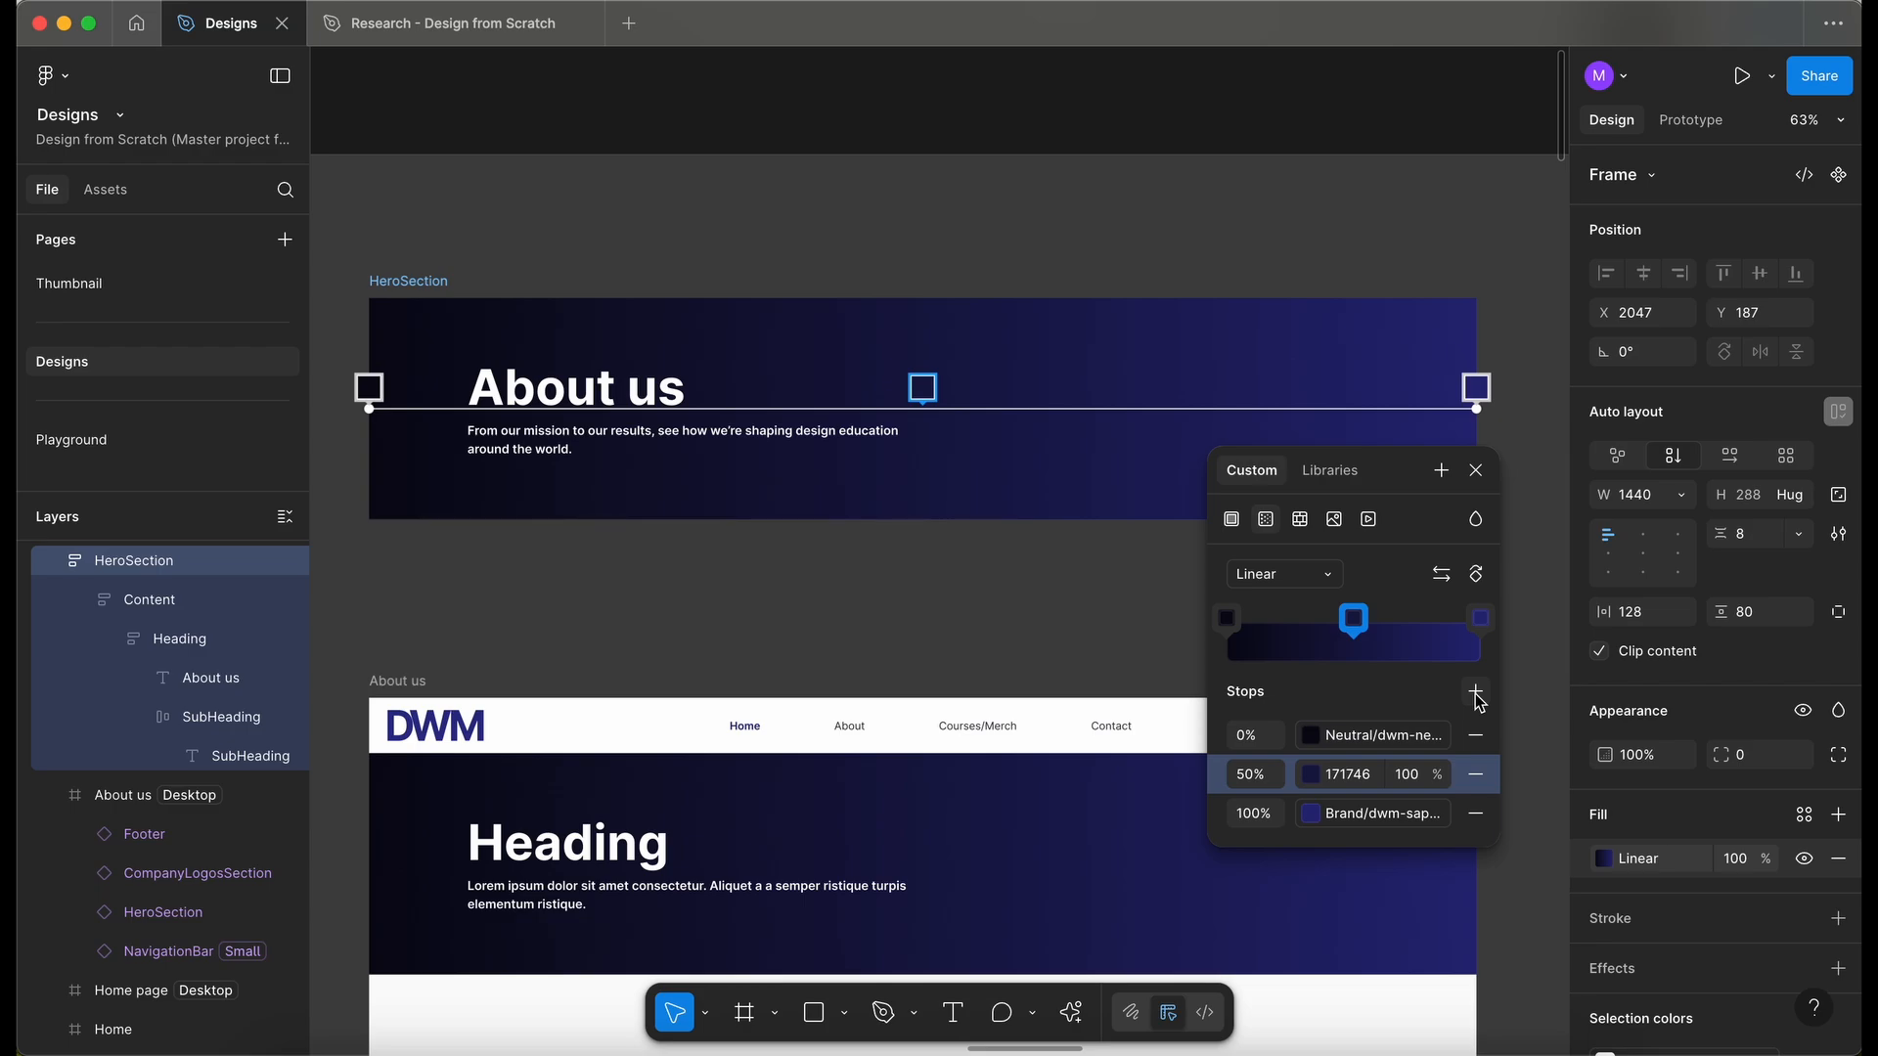
{"action": "left_click", "coordinate": [1476, 692]}
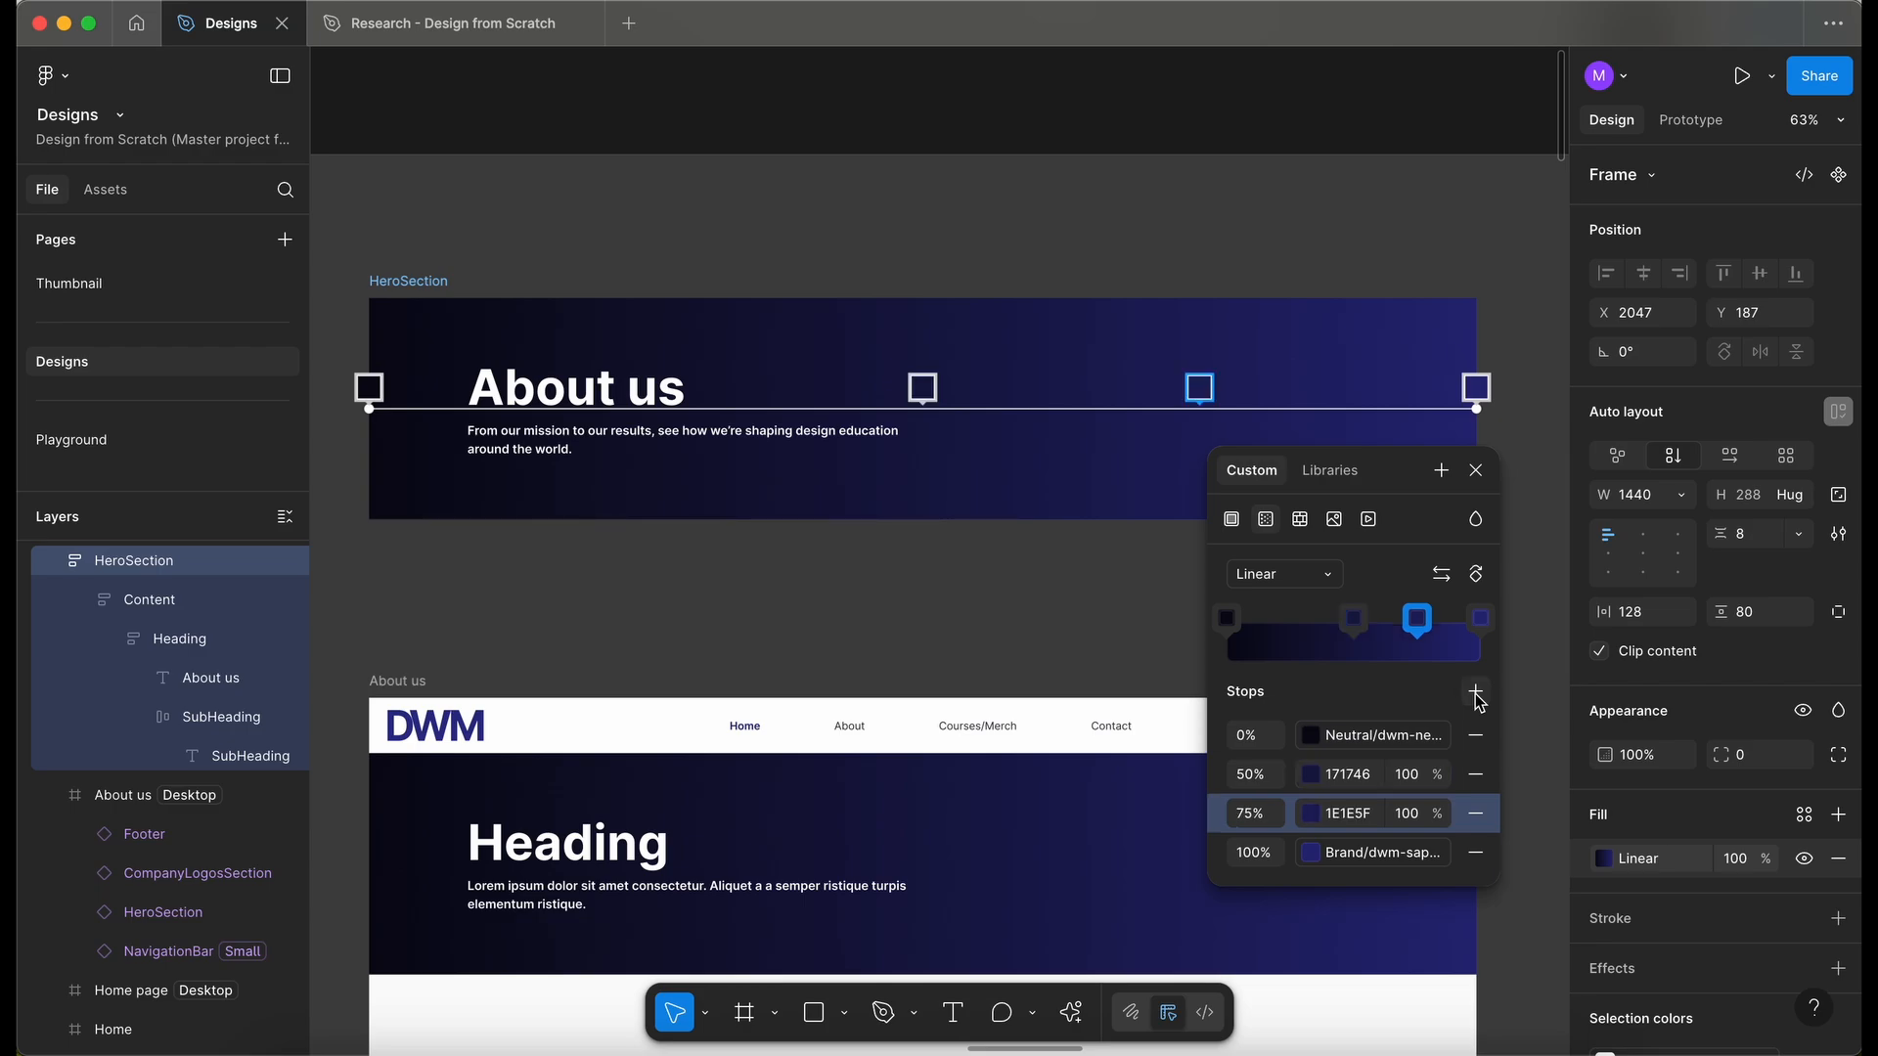
{"action": "left_click", "coordinate": [1477, 693]}
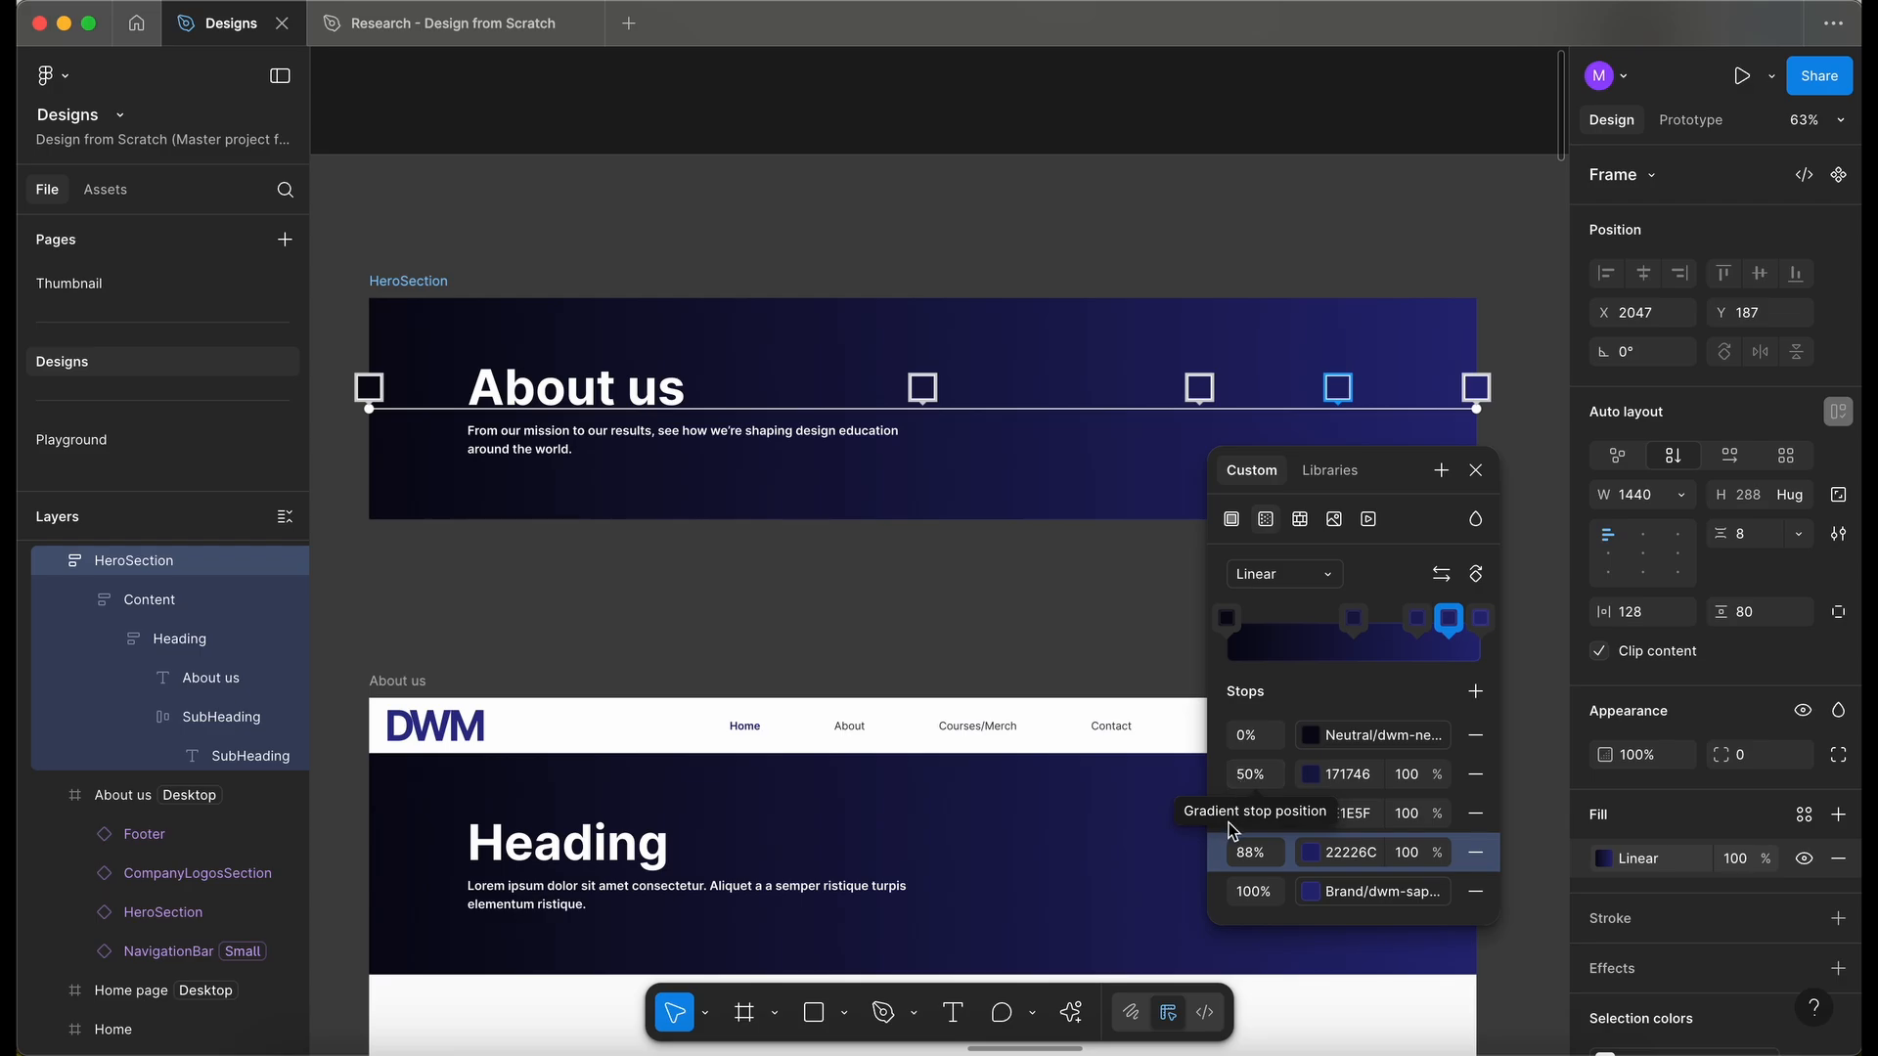
- Set the 50% gradient stop's color to the dwm-sky-500 library color
{"action": "left_click", "coordinate": [1312, 775]}
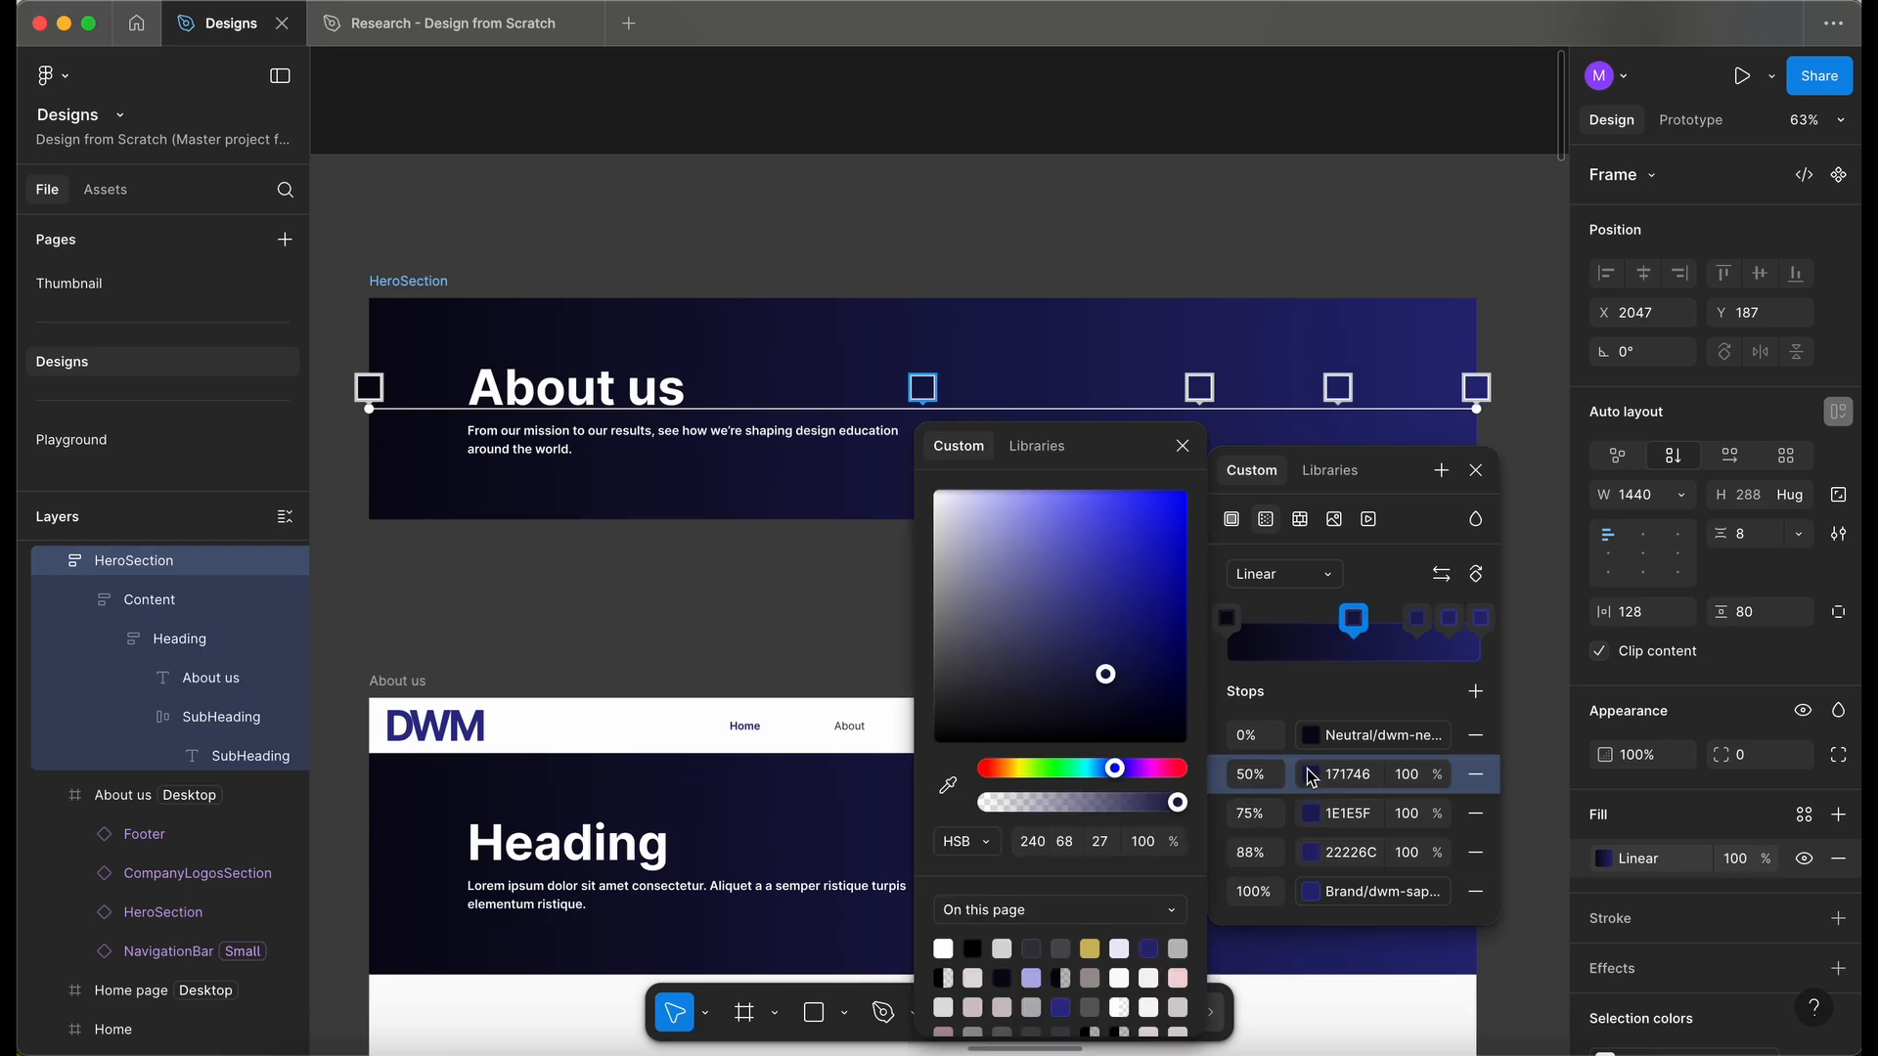
{"action": "left_click", "coordinate": [1037, 446]}
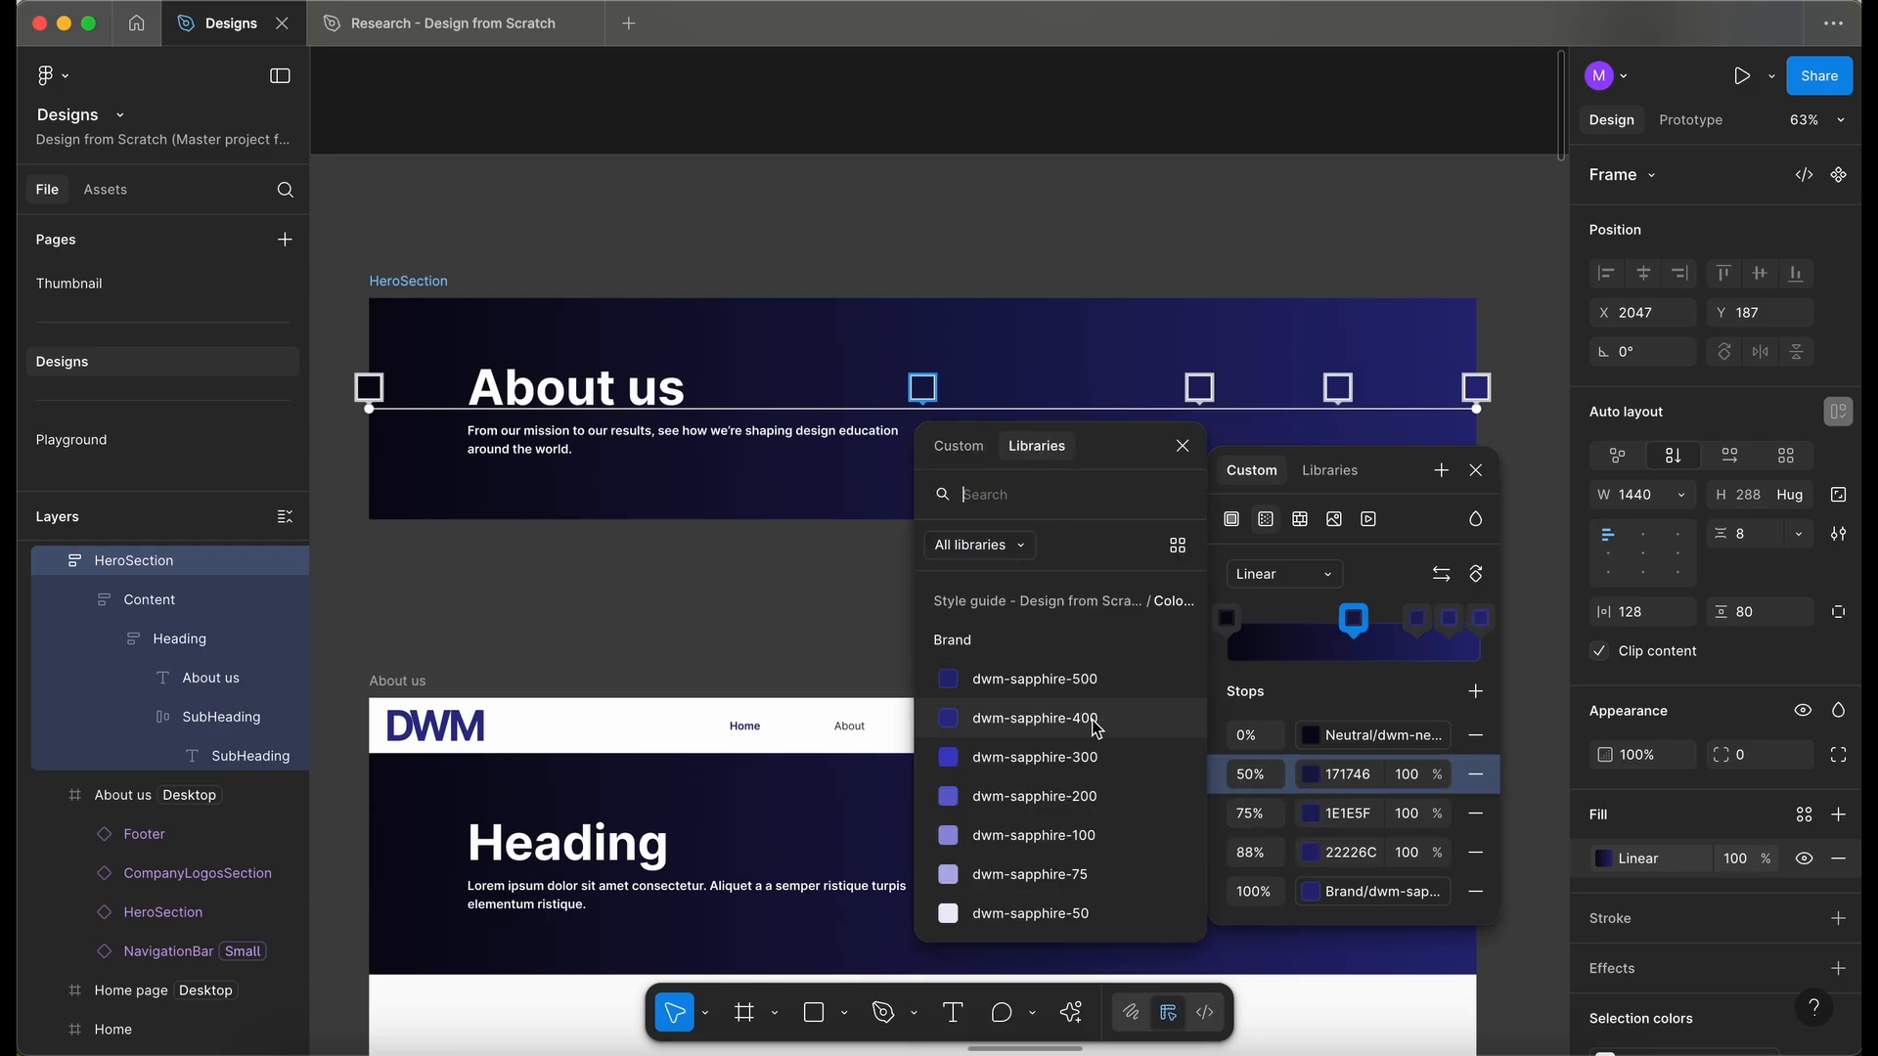
{"action": "type", "text": "sky"}
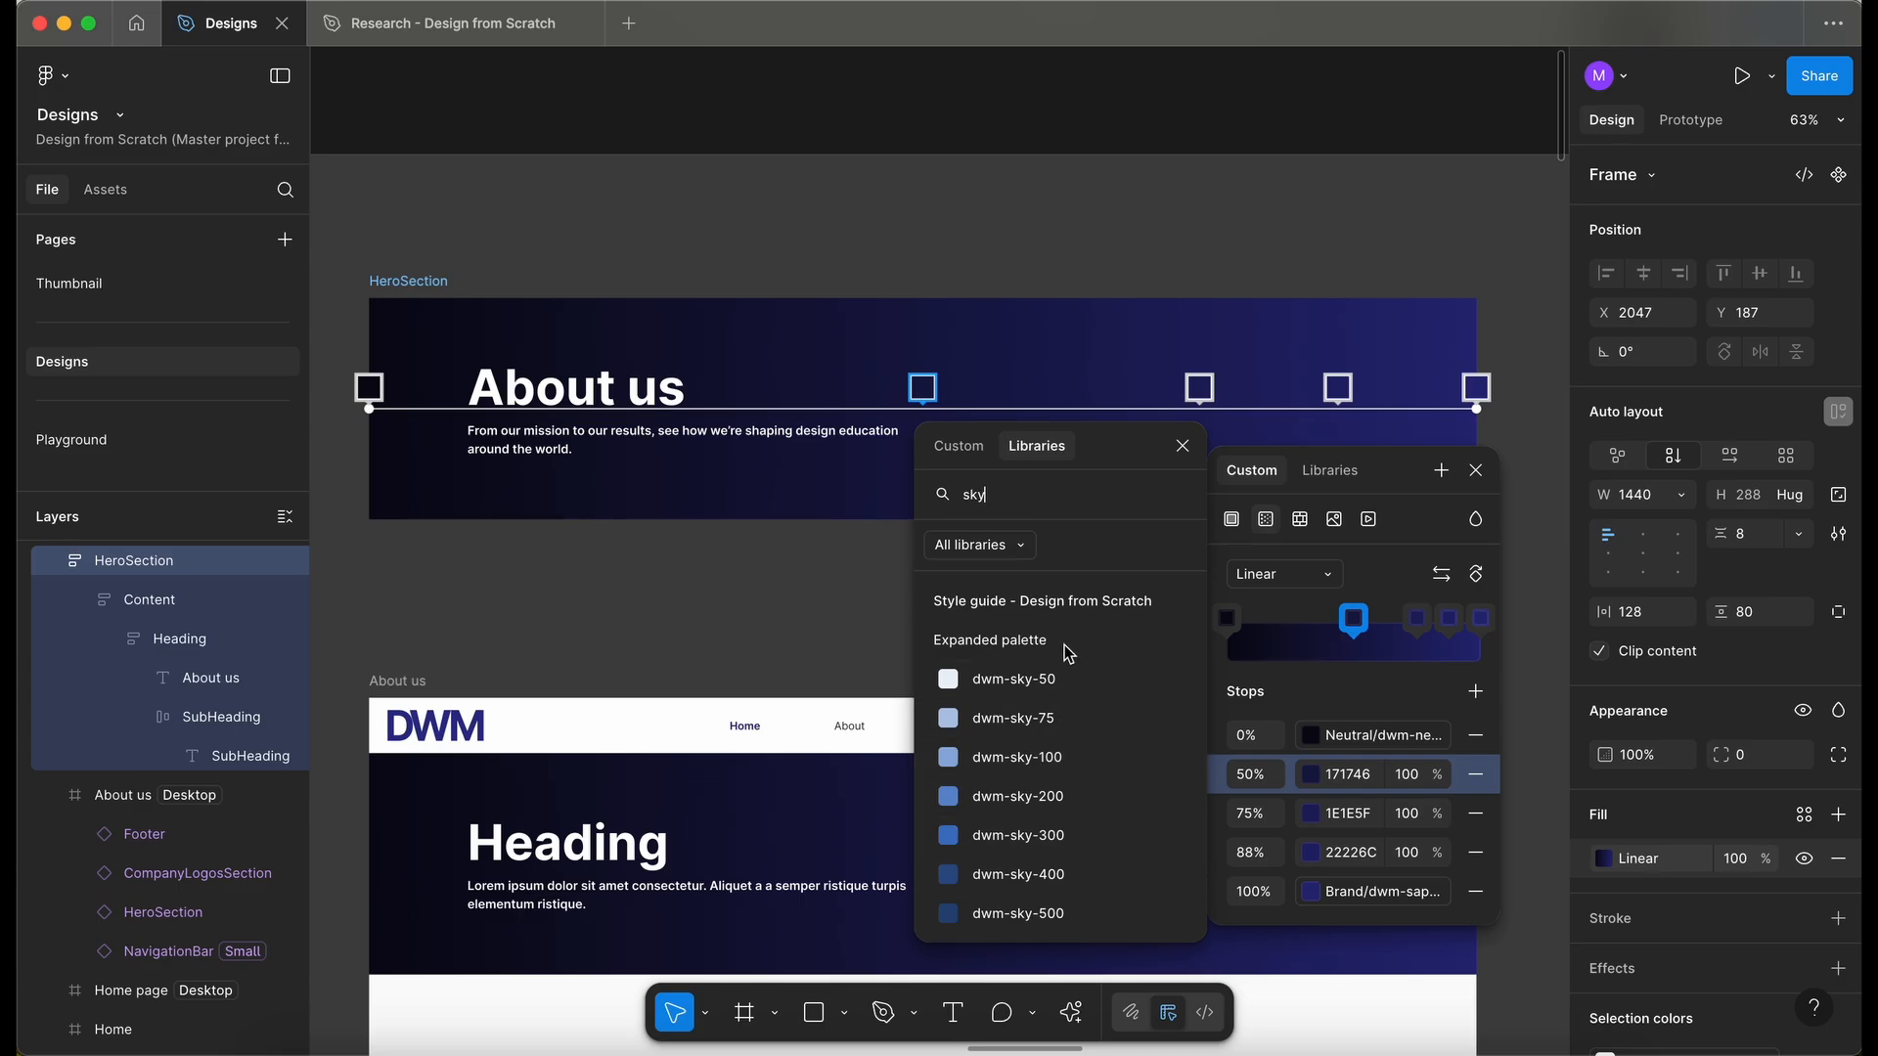
{"action": "left_click", "coordinate": [1074, 910]}
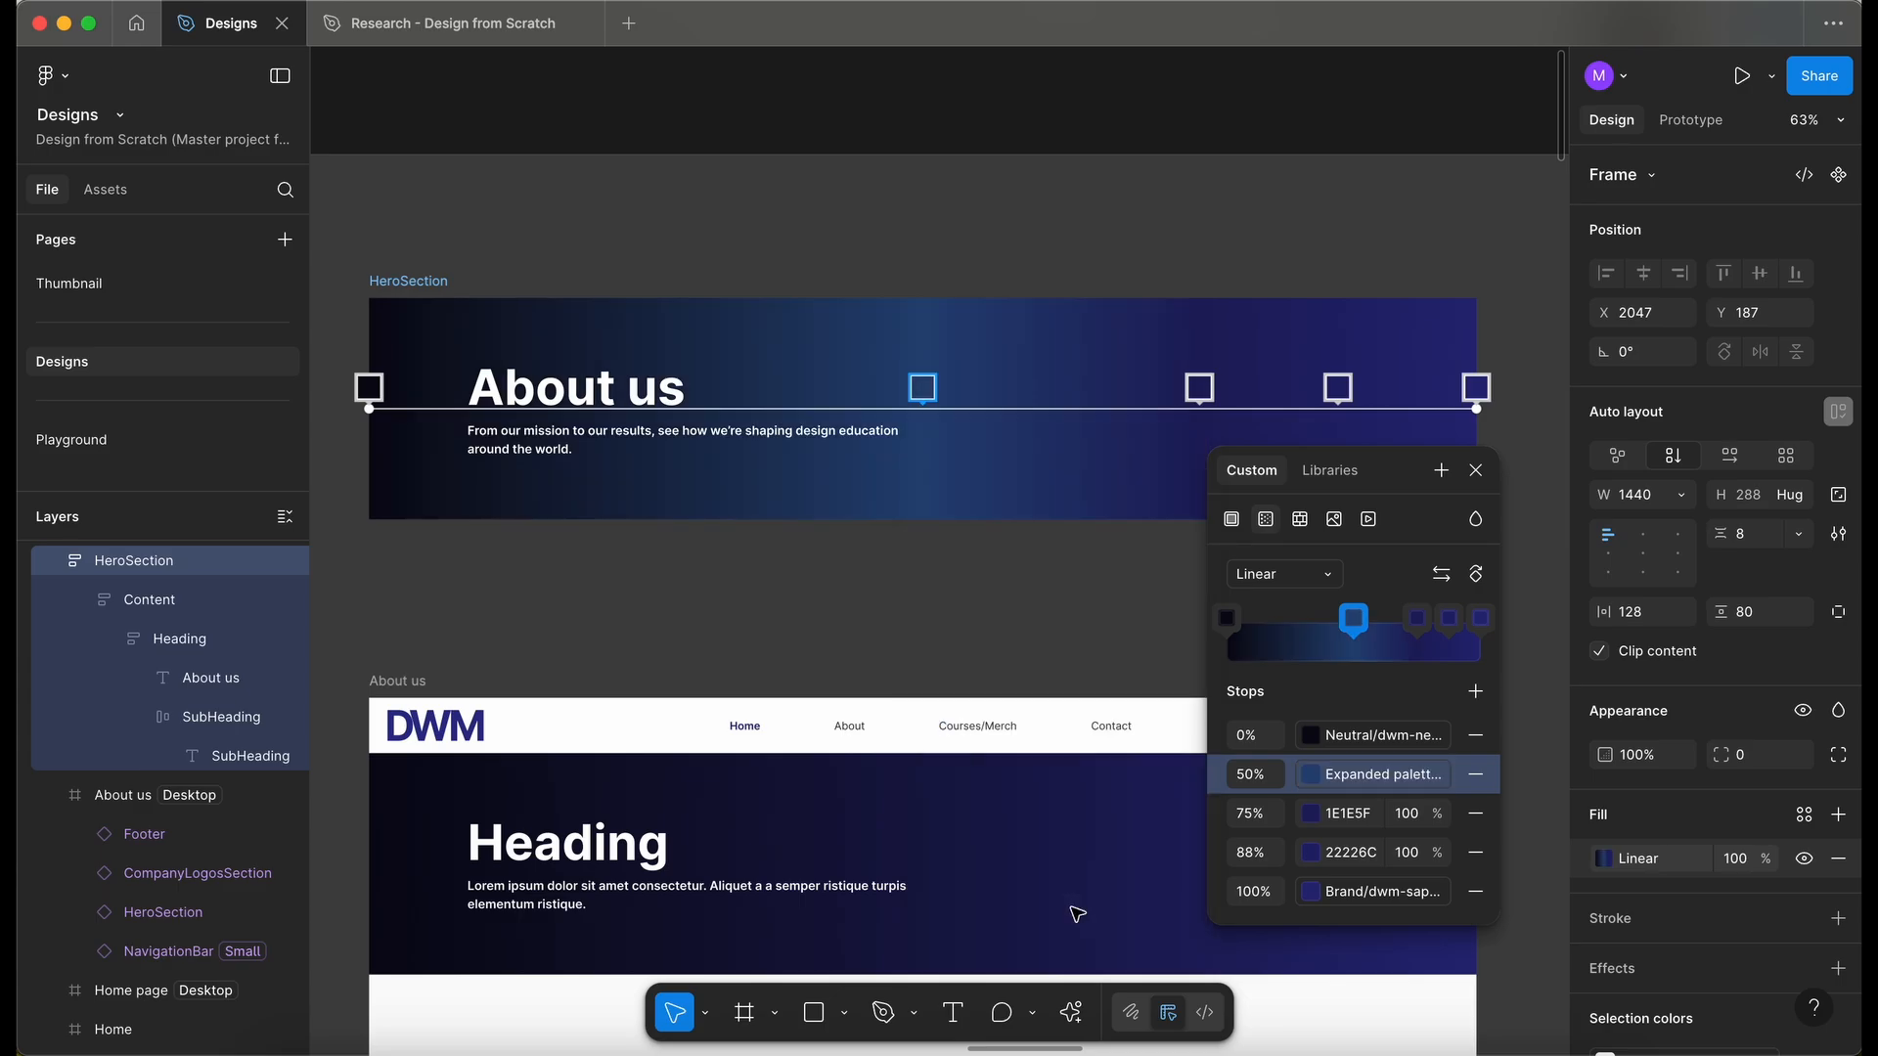
- Set the 75% gradient stop's color to the dwm-sapphire-500 library color
{"action": "left_click", "coordinate": [1313, 813]}
{"action": "left_click", "coordinate": [1038, 447]}
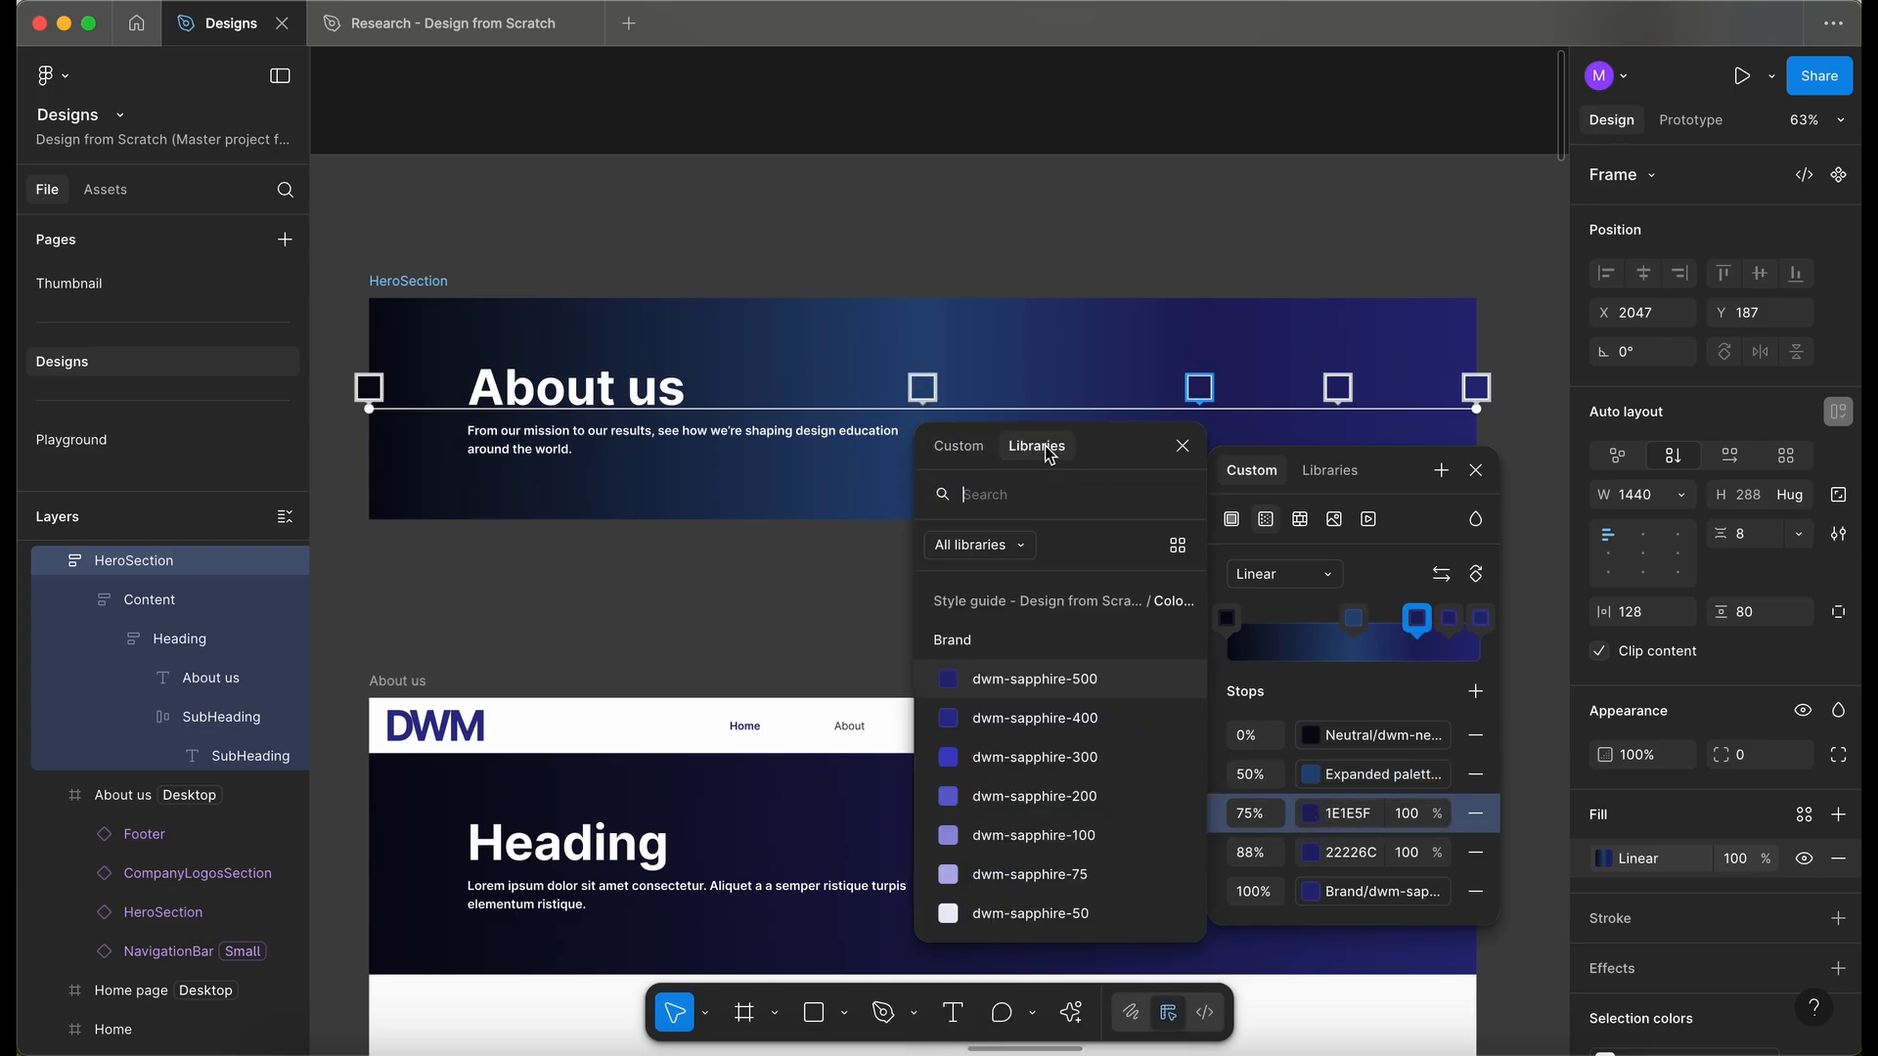
{"action": "left_click", "coordinate": [1093, 686]}
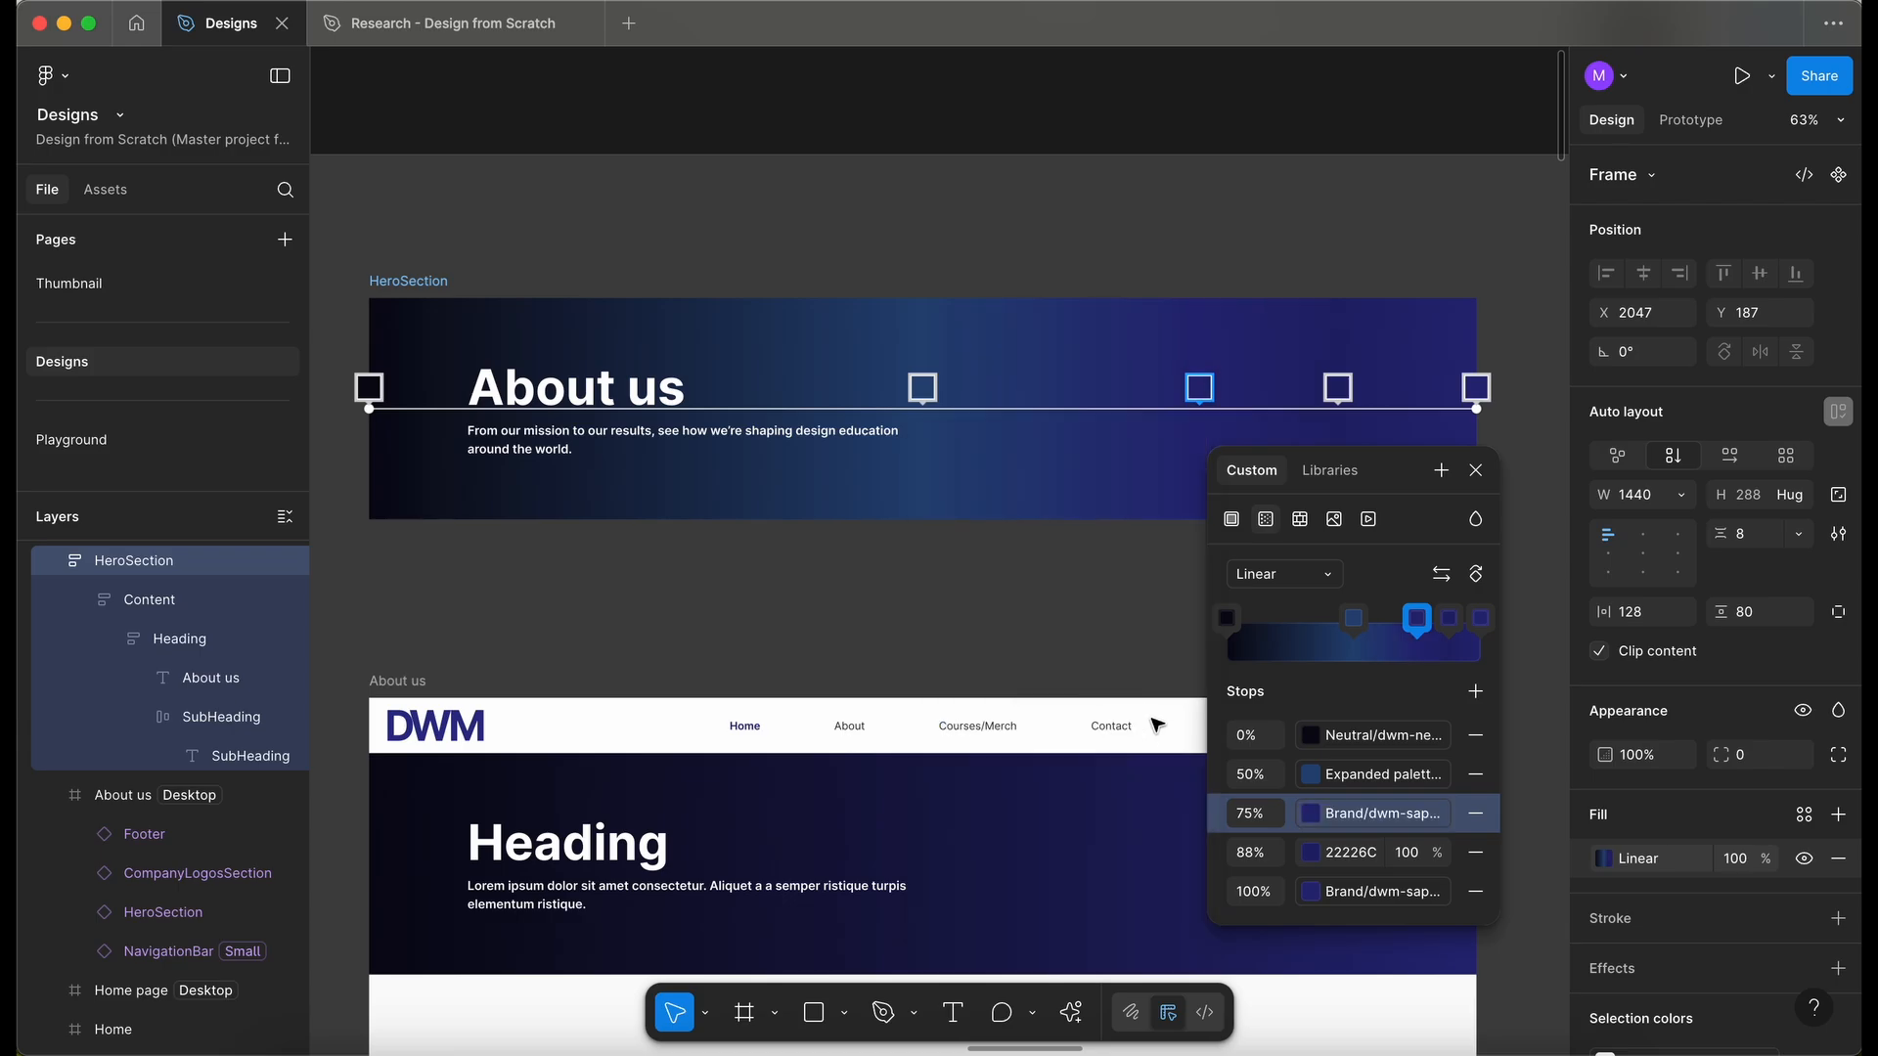
- Set the 88% gradient stop's color to a dwm-violet library color
{"action": "left_click", "coordinate": [1314, 861]}
{"action": "left_click", "coordinate": [1037, 446]}
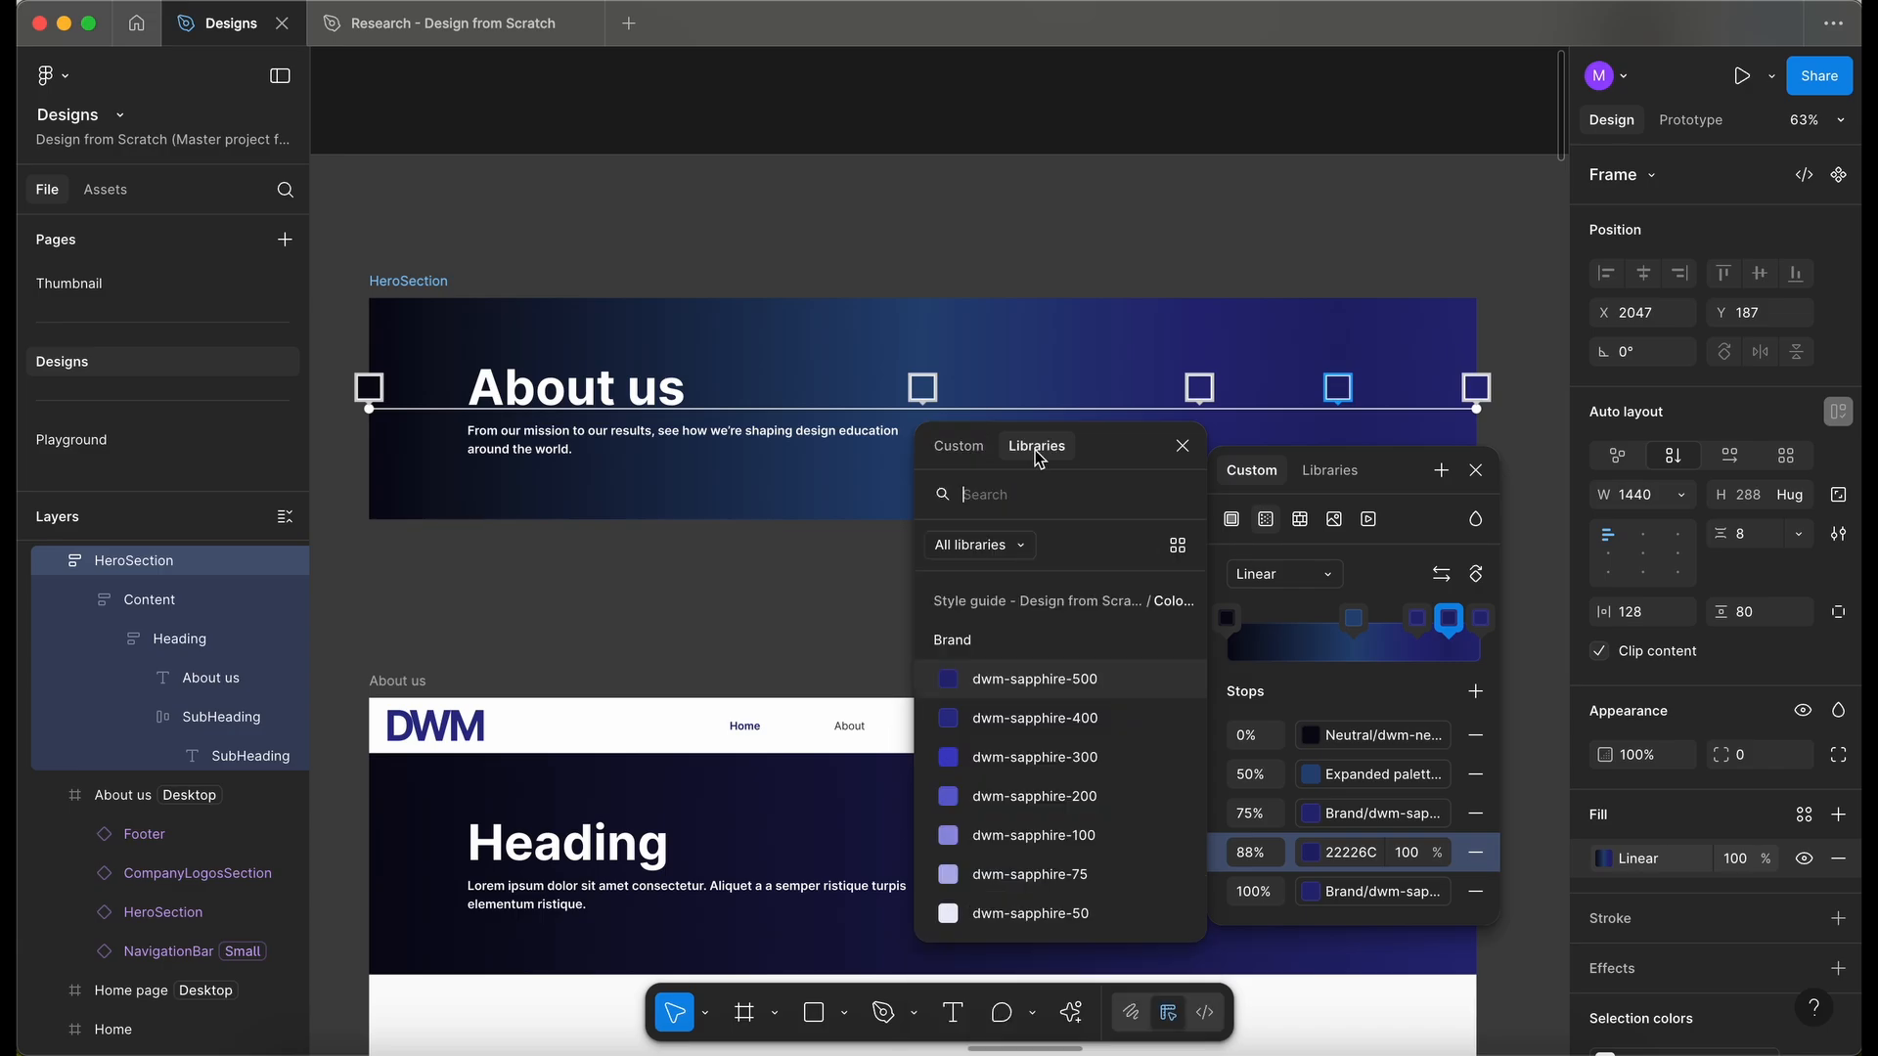
{"action": "type", "text": "vio"}
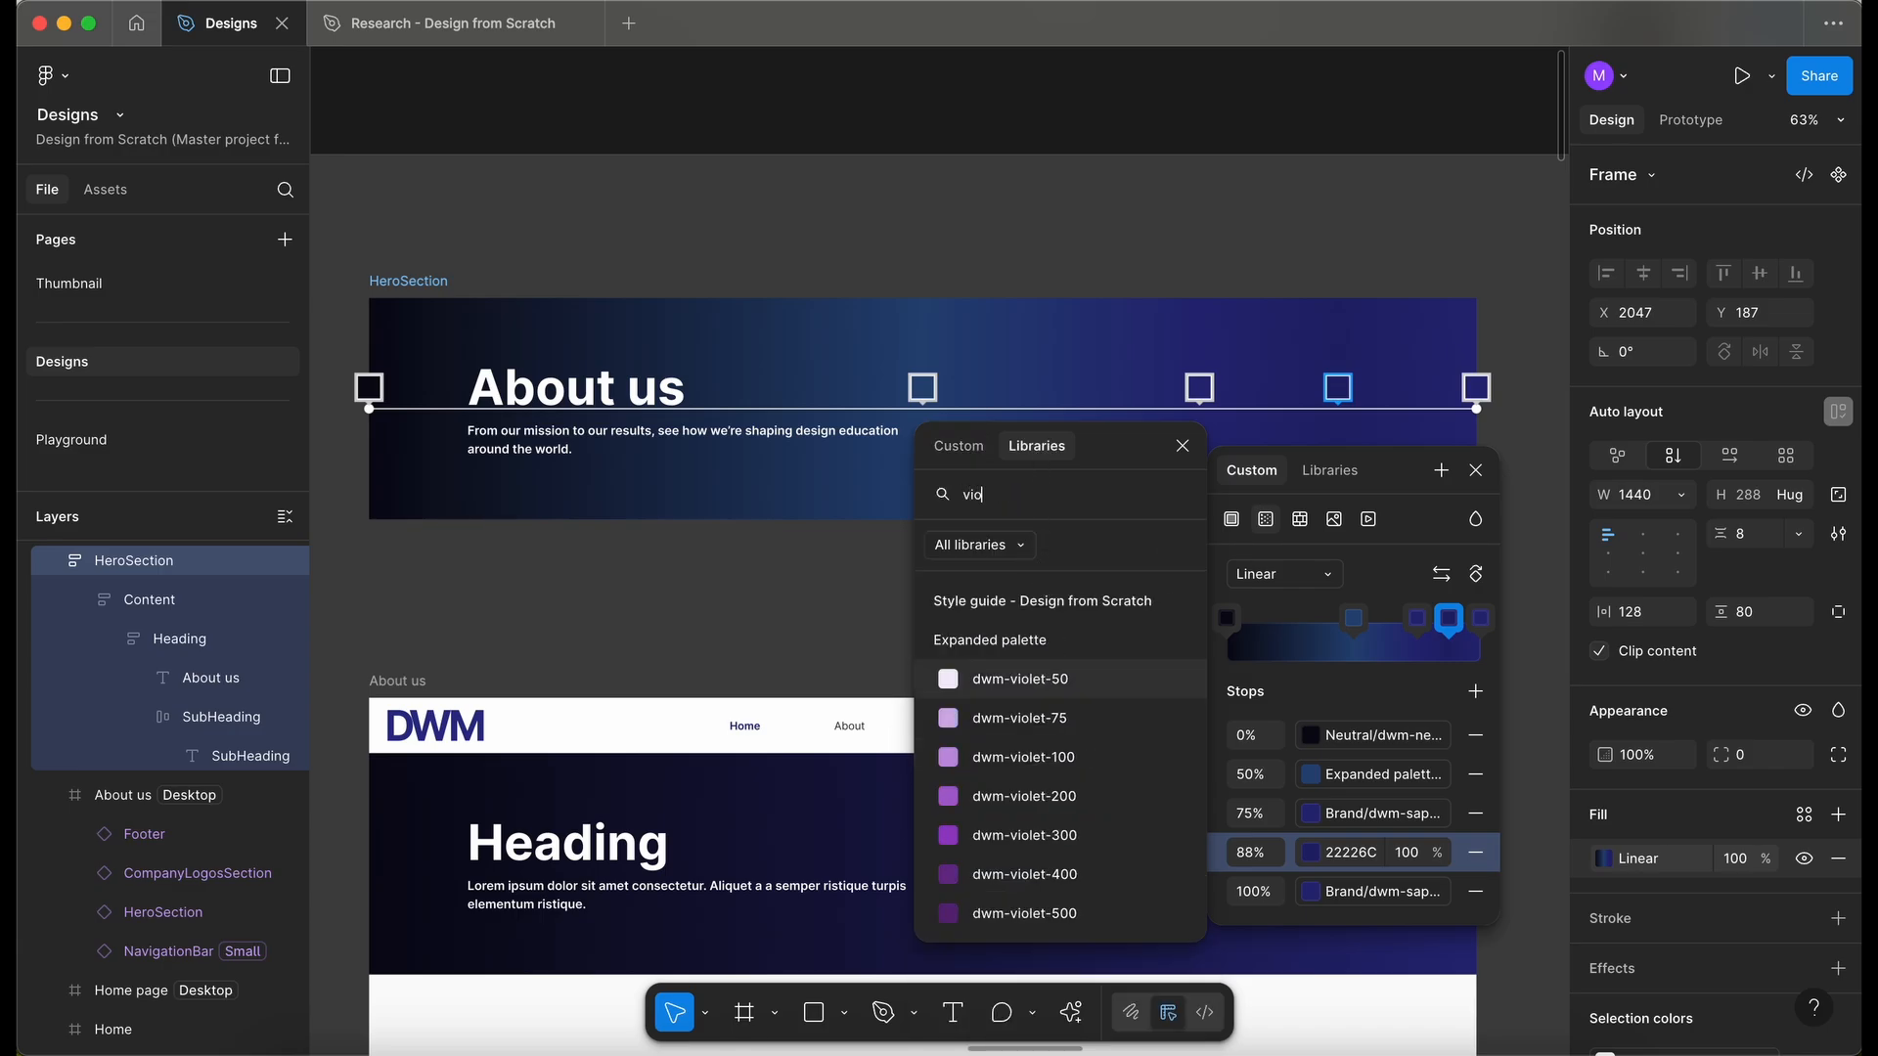
{"action": "left_click", "coordinate": [1062, 896]}
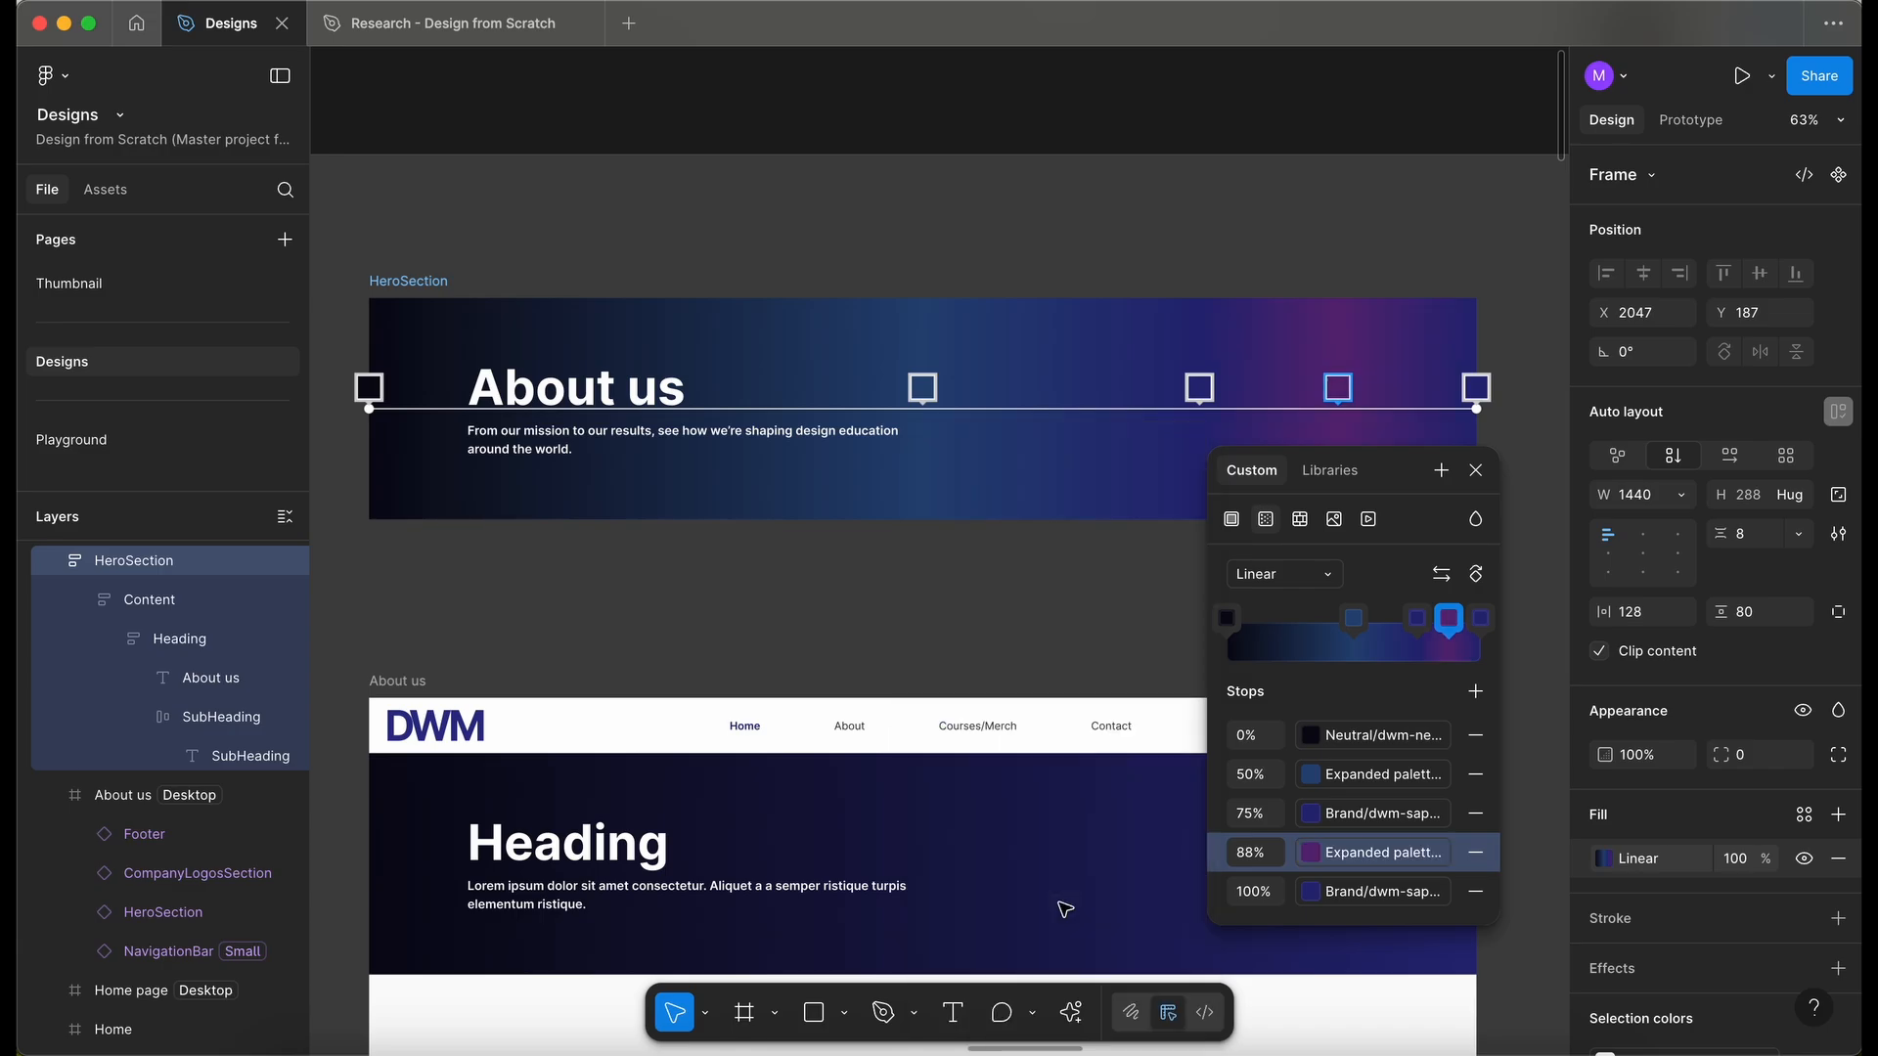
- Set the 100% gradient stop's color to the dwm-lavender-500 library color
{"action": "left_click", "coordinate": [1312, 892]}
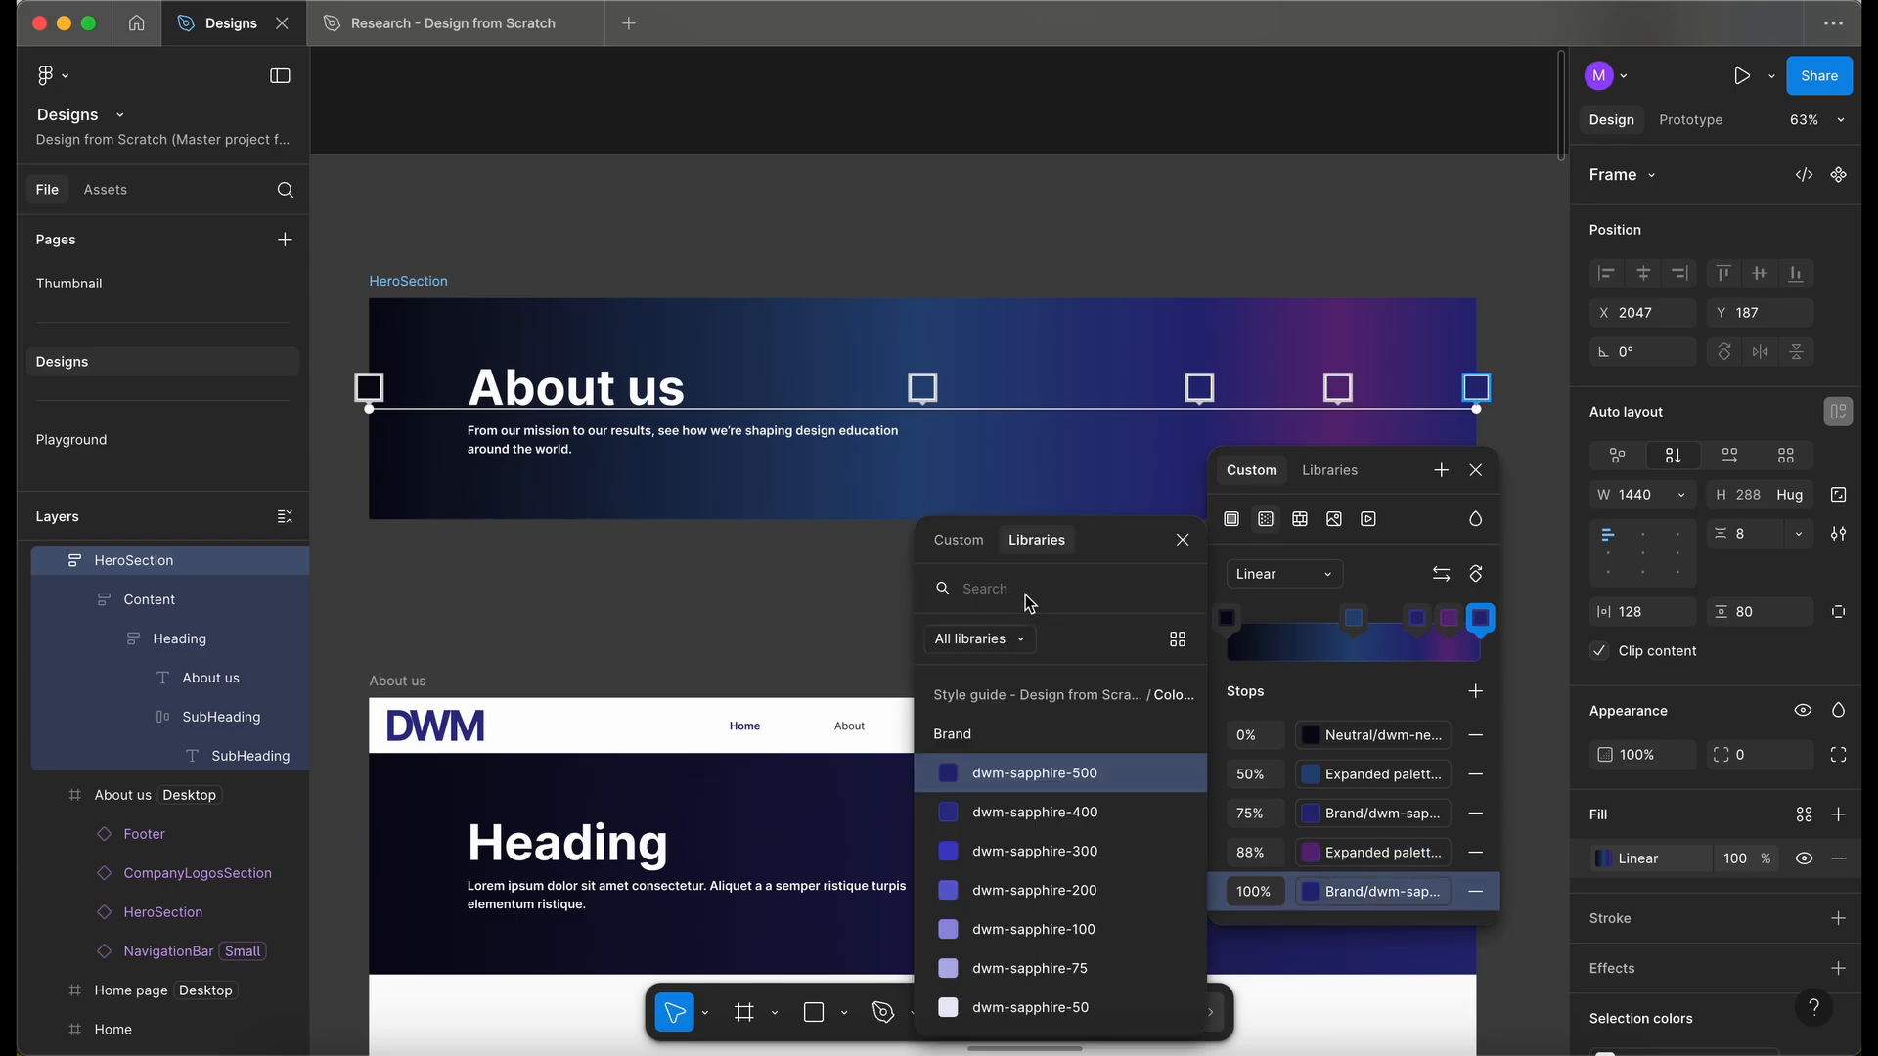
{"action": "type", "text": "lave"}
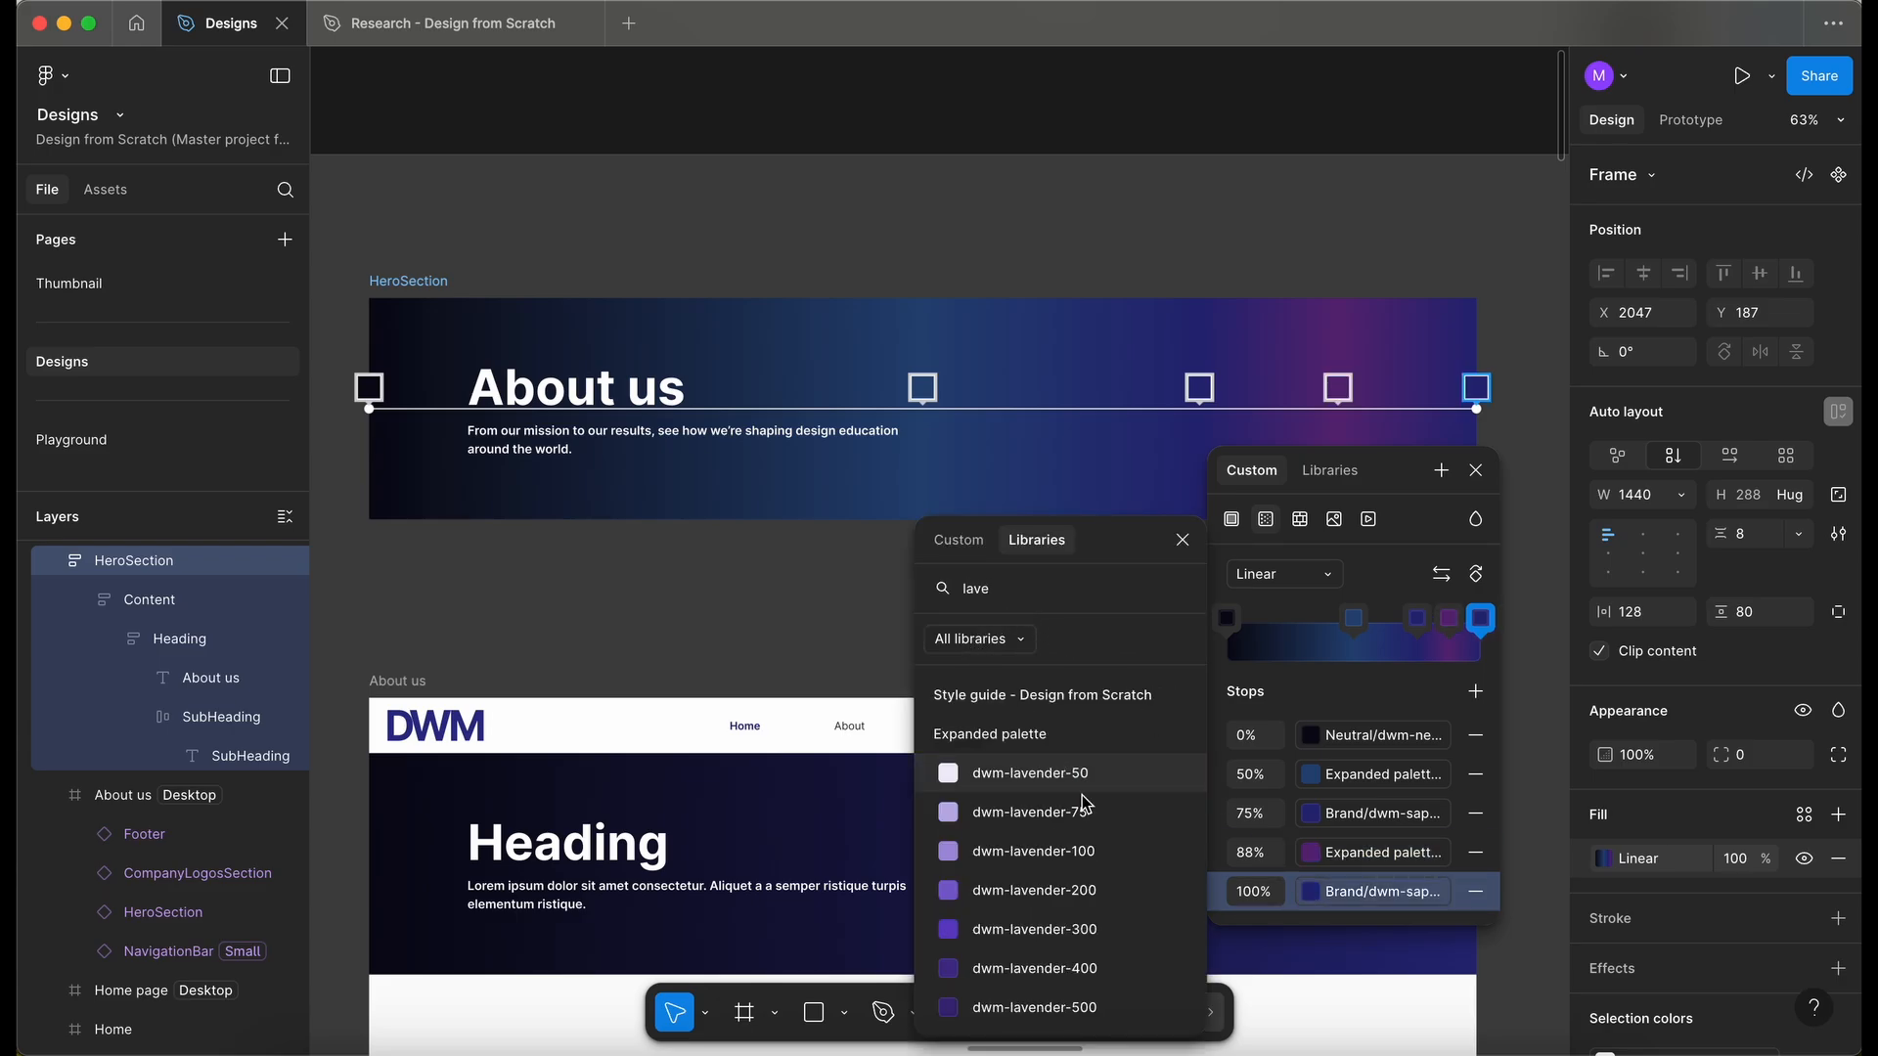
{"action": "left_click", "coordinate": [1121, 1008]}
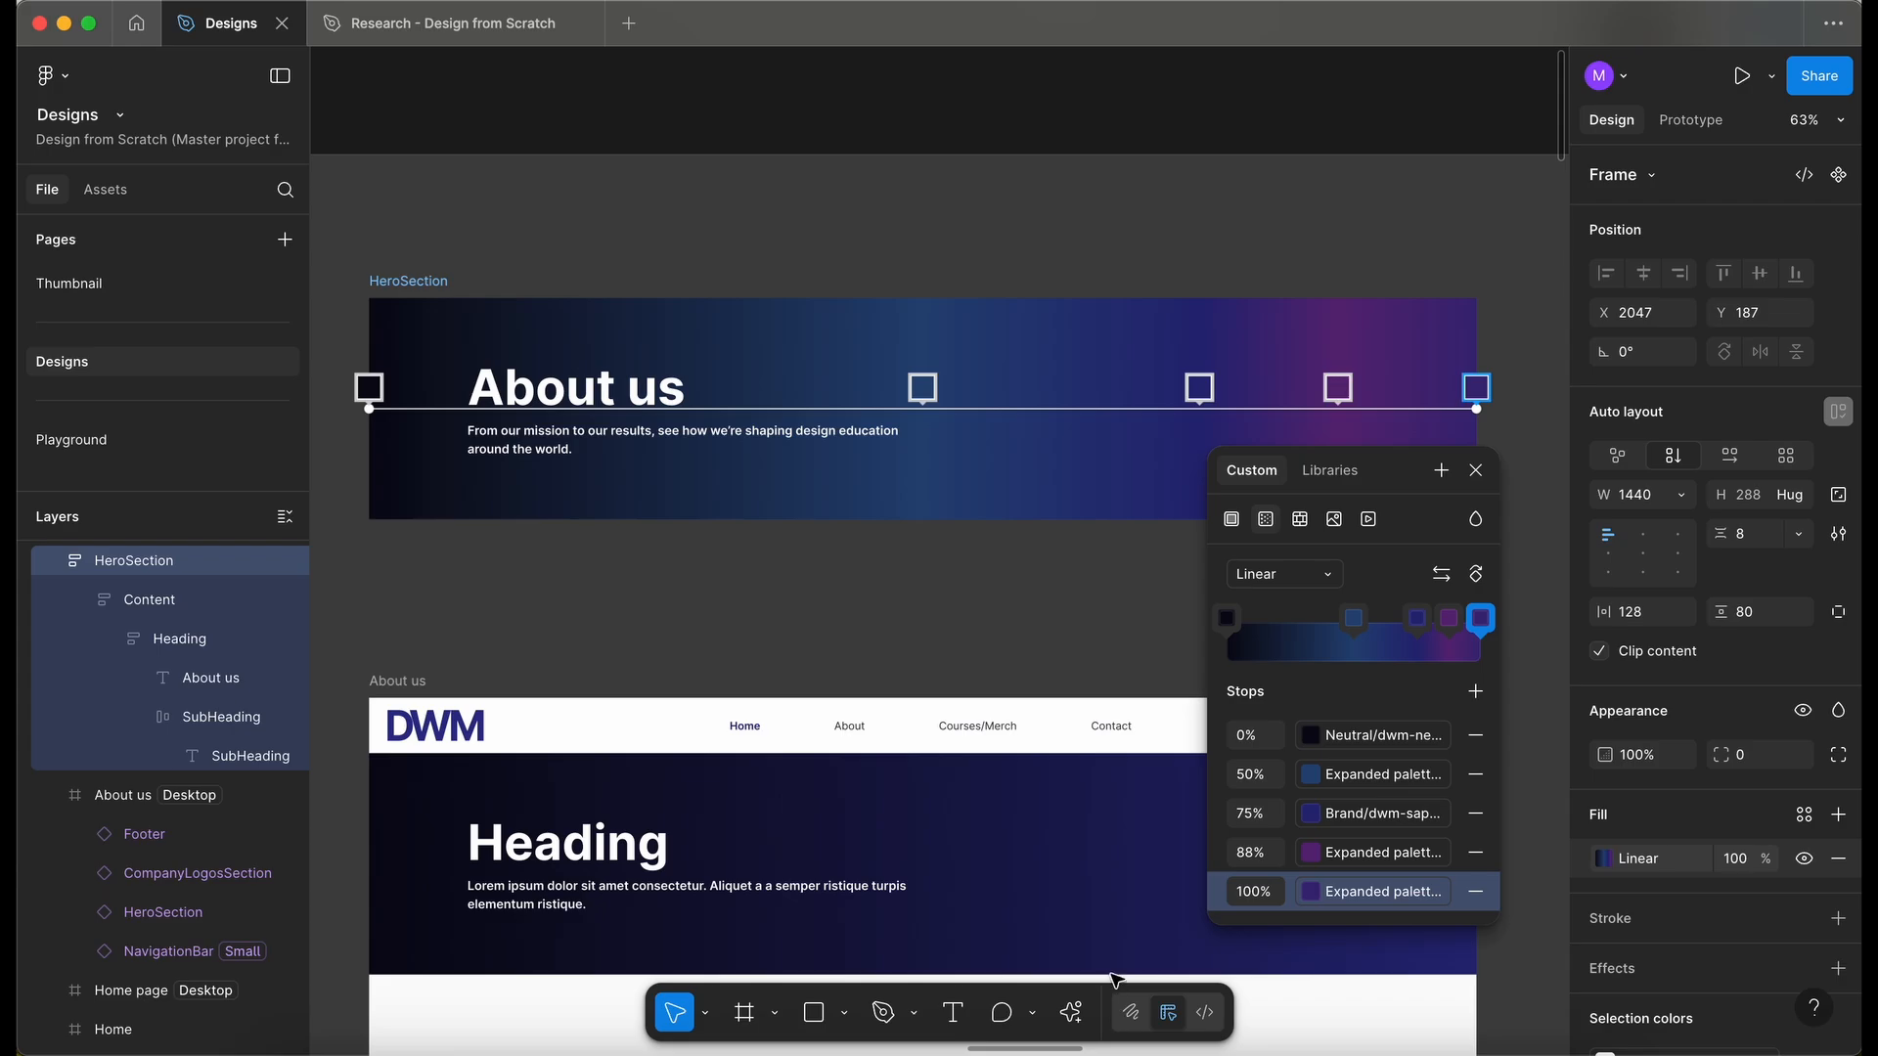
- Drag a middle gradient stop to the right along the gradient bar
{"action": "left_click_drag", "start_coordinate": [1354, 618], "coordinate": [1444, 631]}
{"action": "left_click", "coordinate": [1444, 626]}
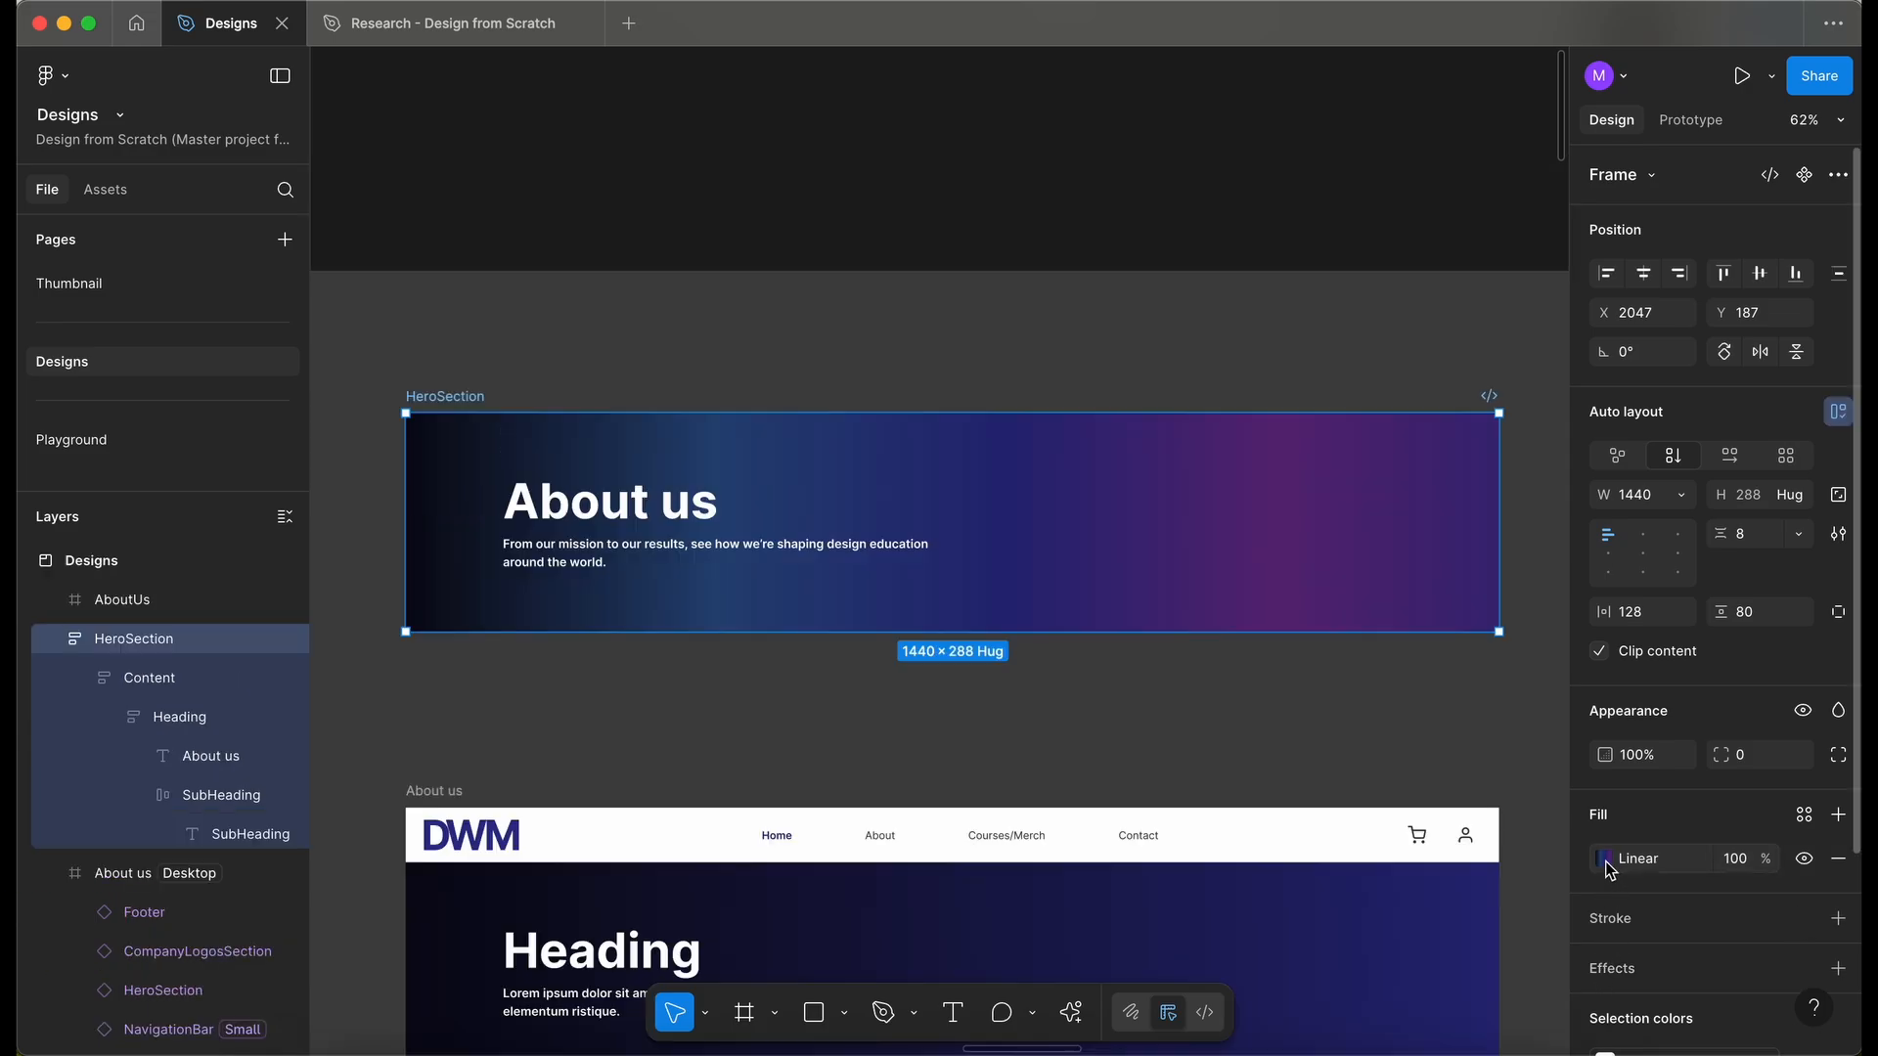
- Set the middle gradient stops' positions to 25%, 50% and 75%, then close the fill editor
{"action": "left_click", "coordinate": [1605, 859]}
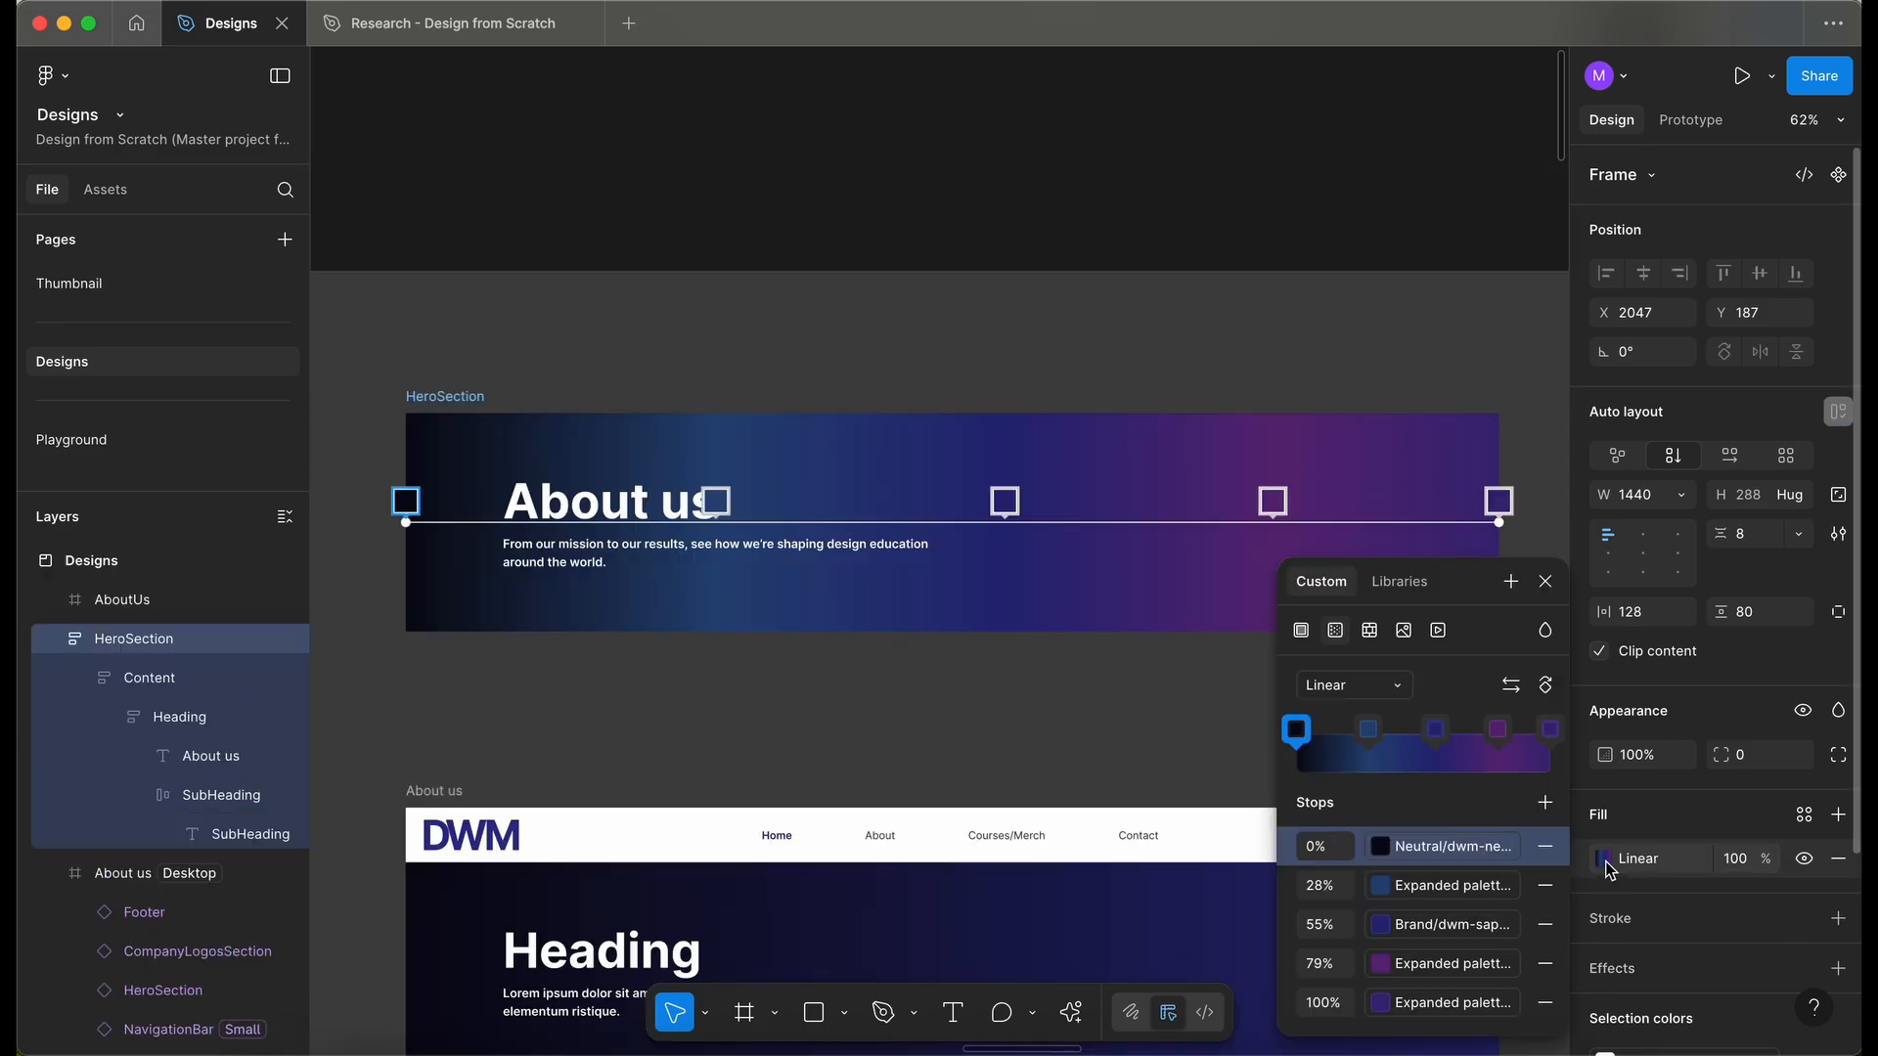
{"action": "left_click", "coordinate": [1326, 887]}
{"action": "key", "text": "BackSpace"}
{"action": "left_click", "coordinate": [1322, 924]}
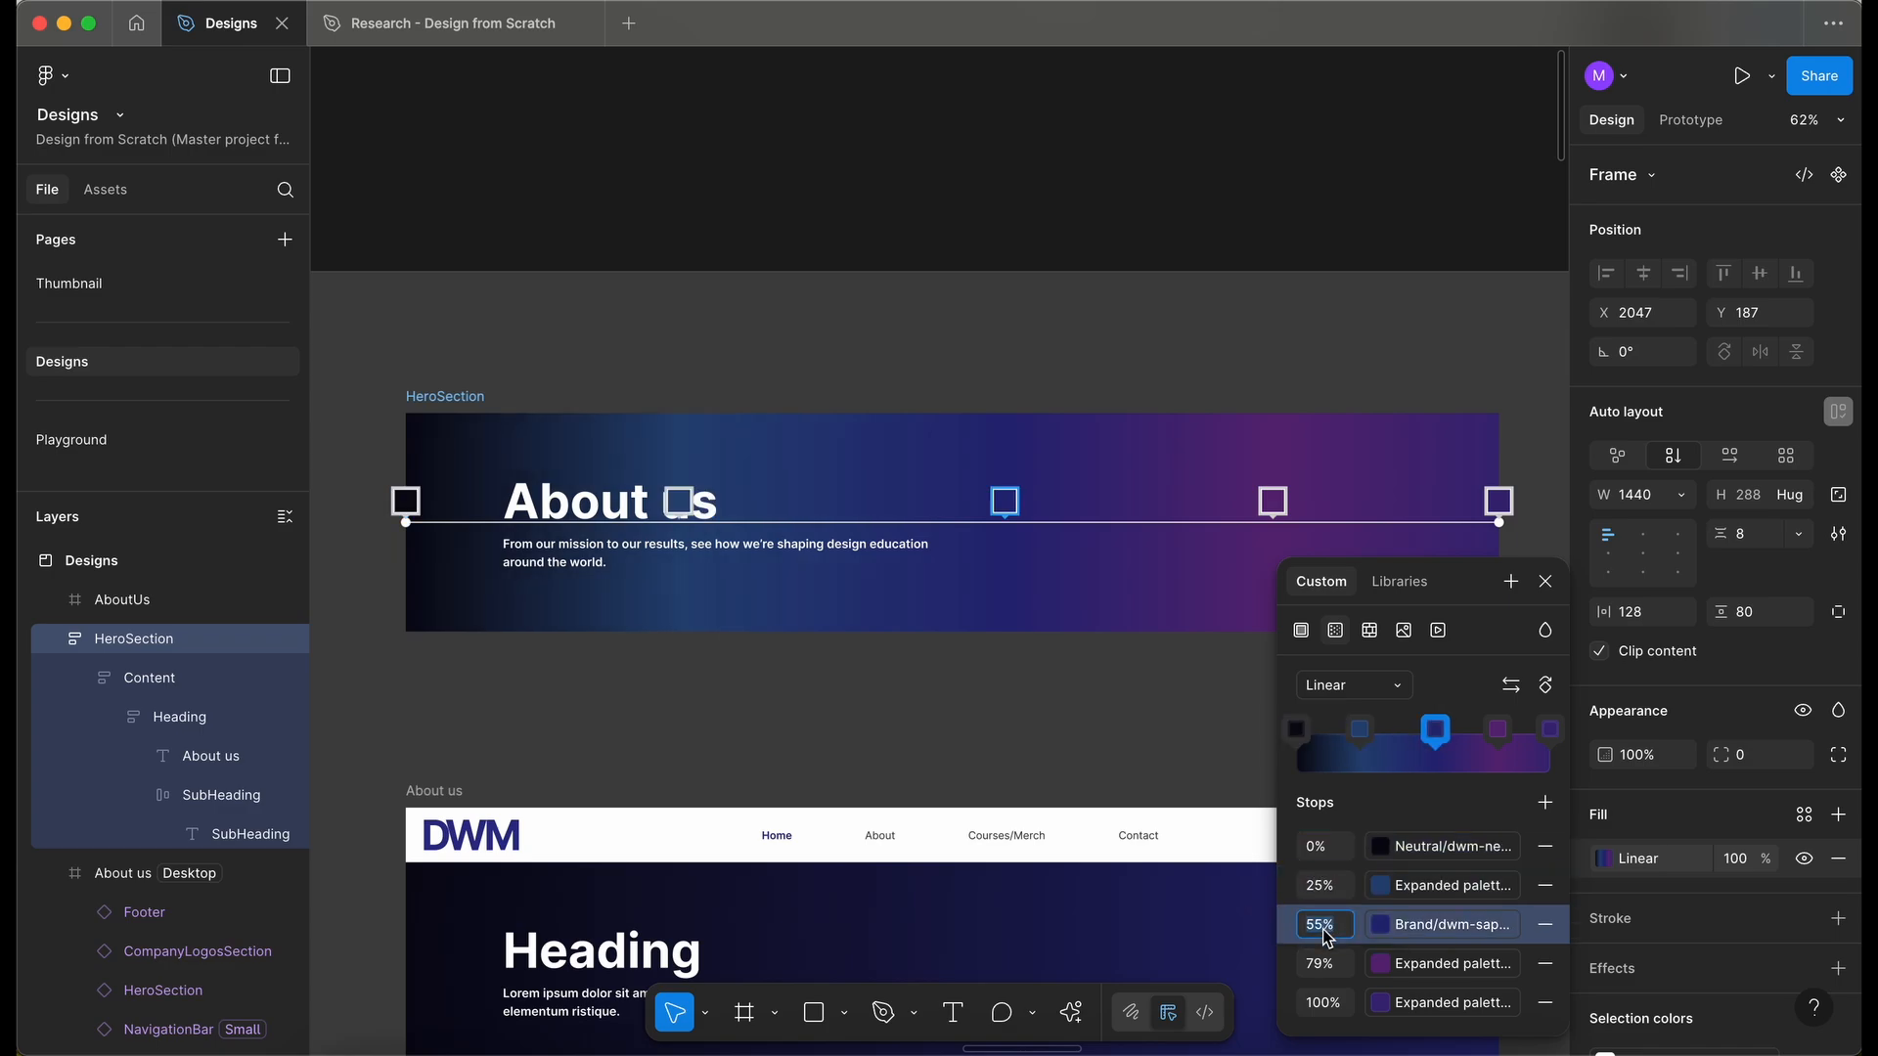
{"action": "type", "text": "50"}
{"action": "left_click", "coordinate": [1320, 963]}
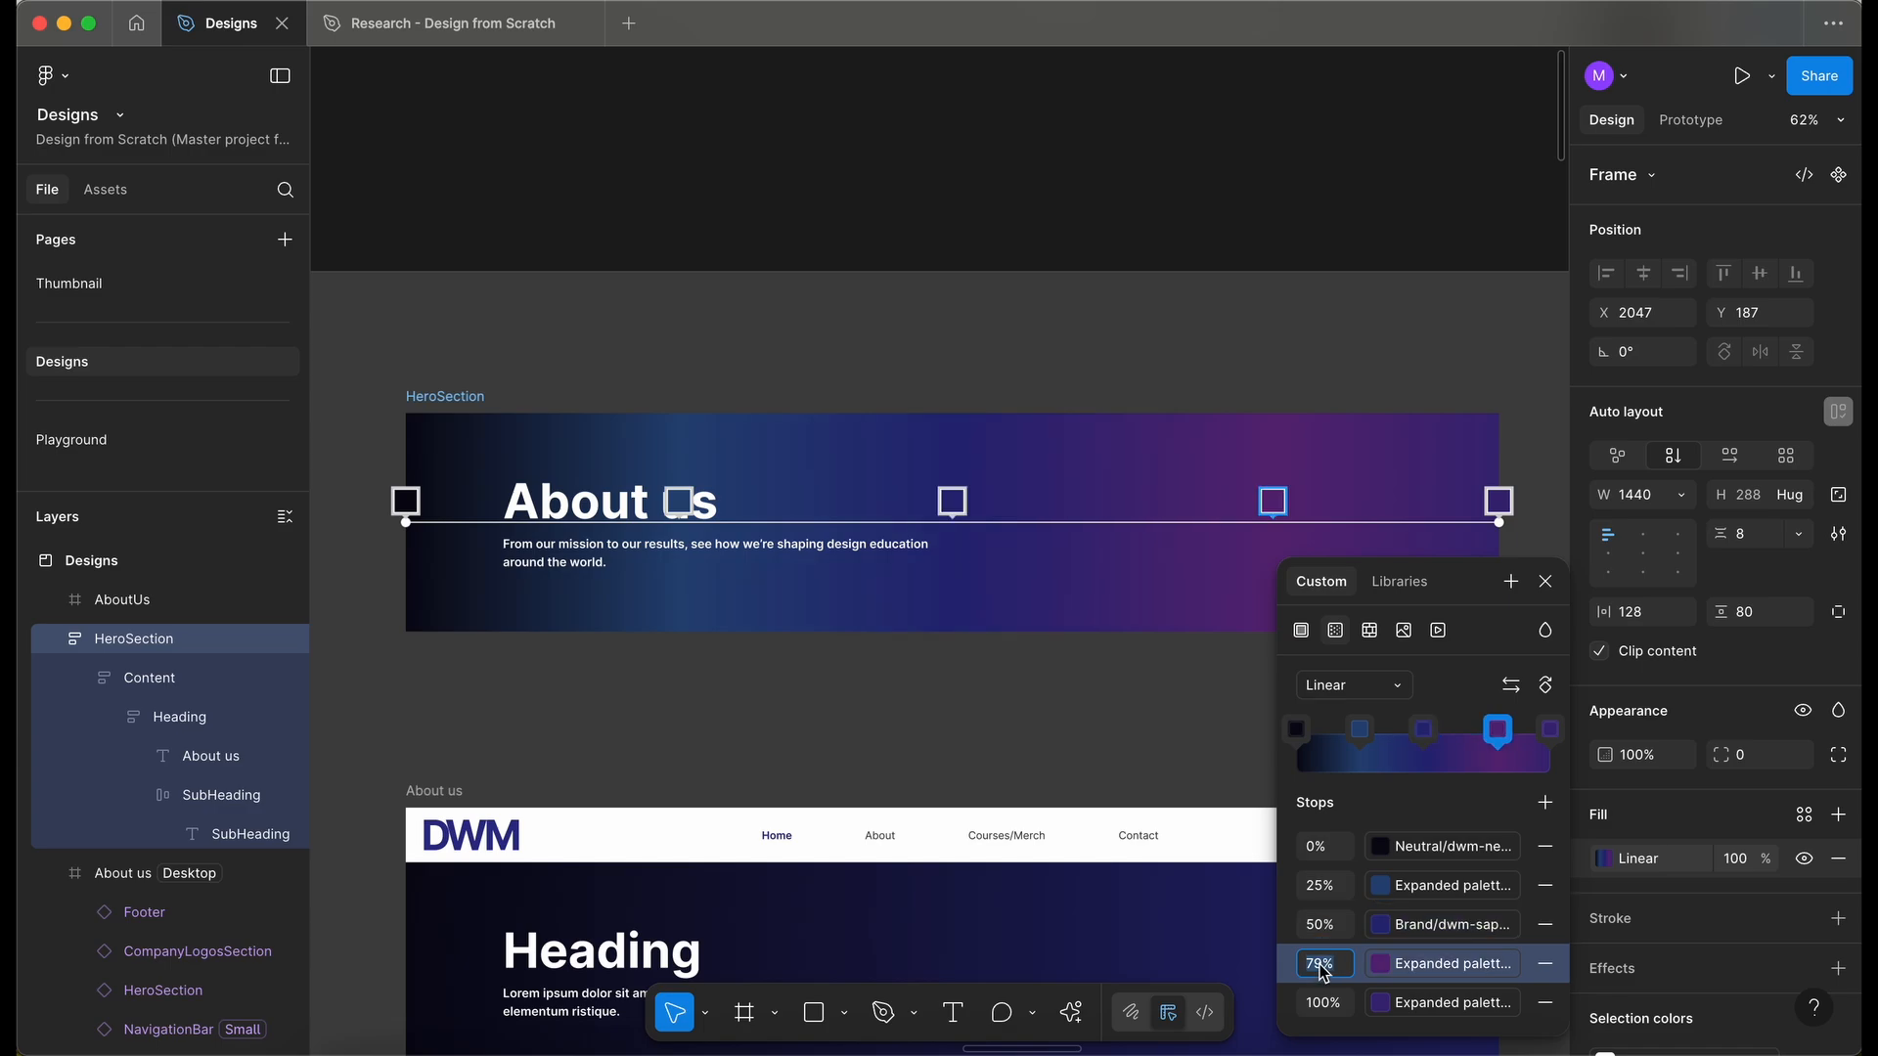
{"action": "type", "text": "7"}
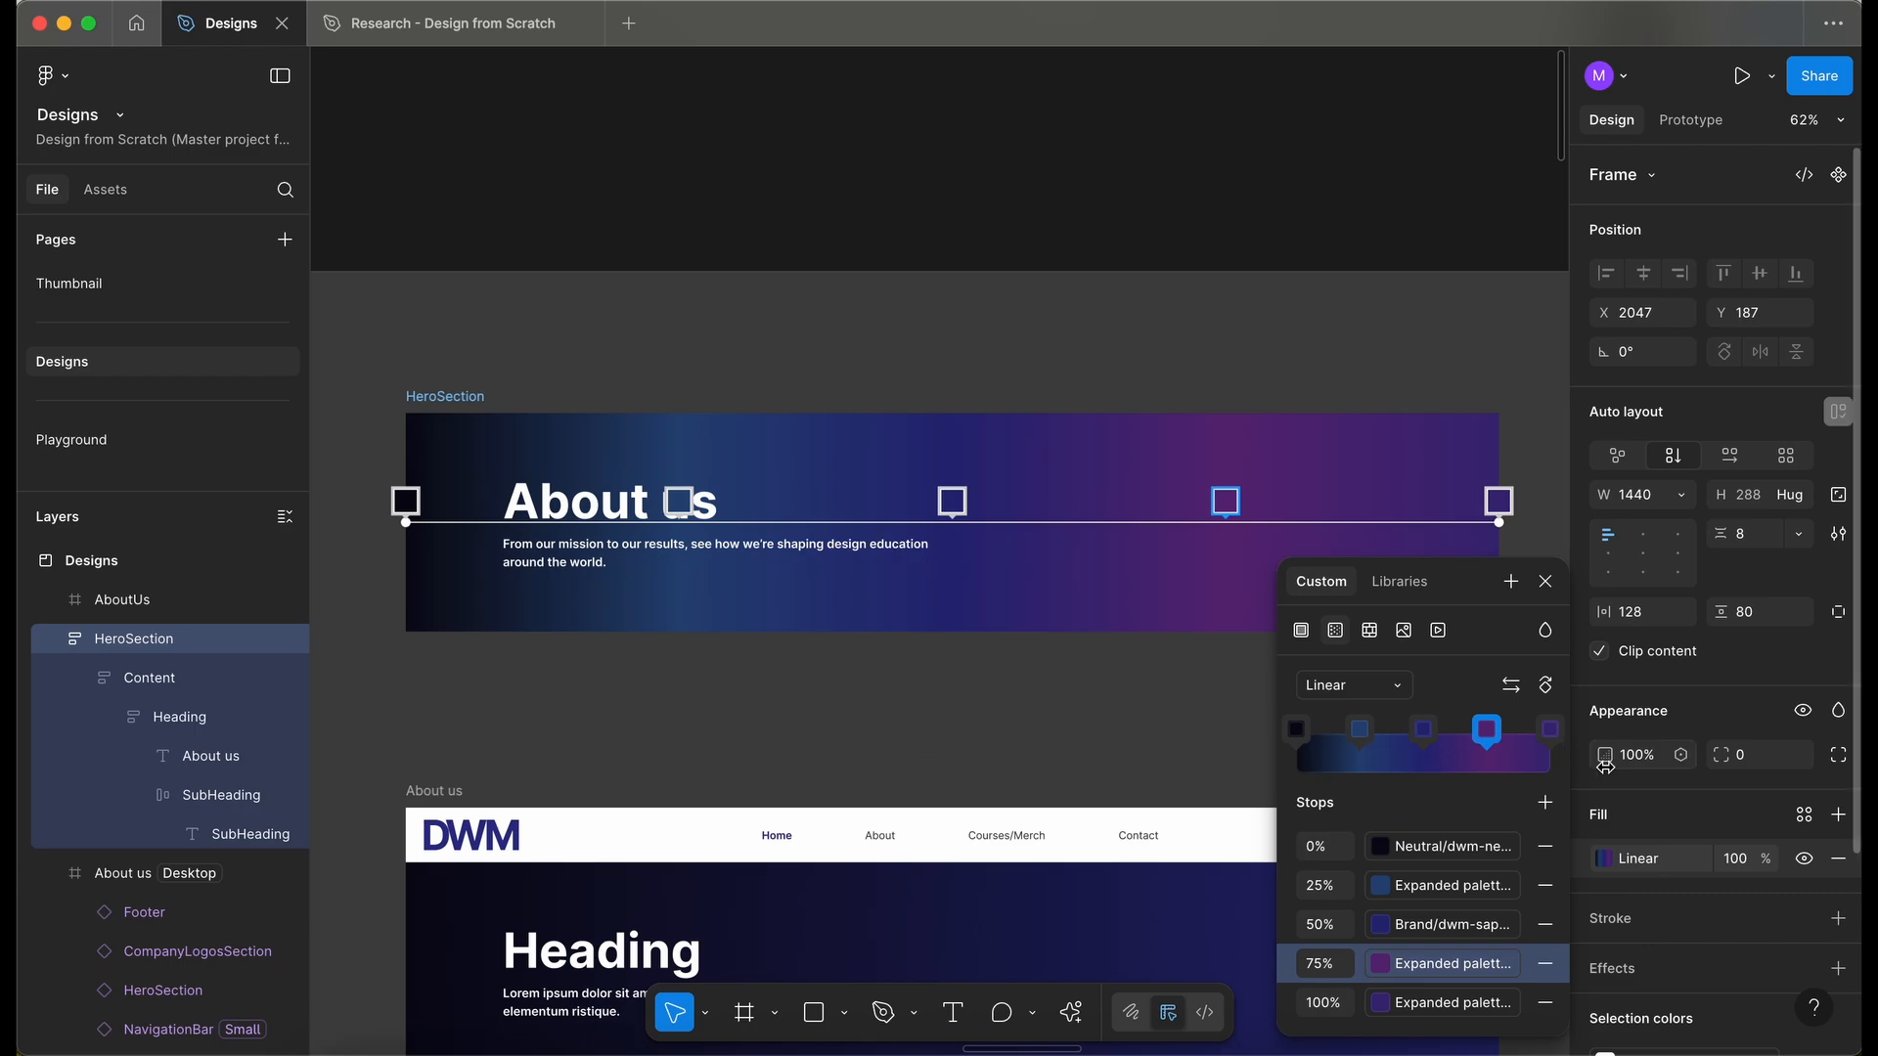
{"action": "left_click", "coordinate": [1545, 581]}
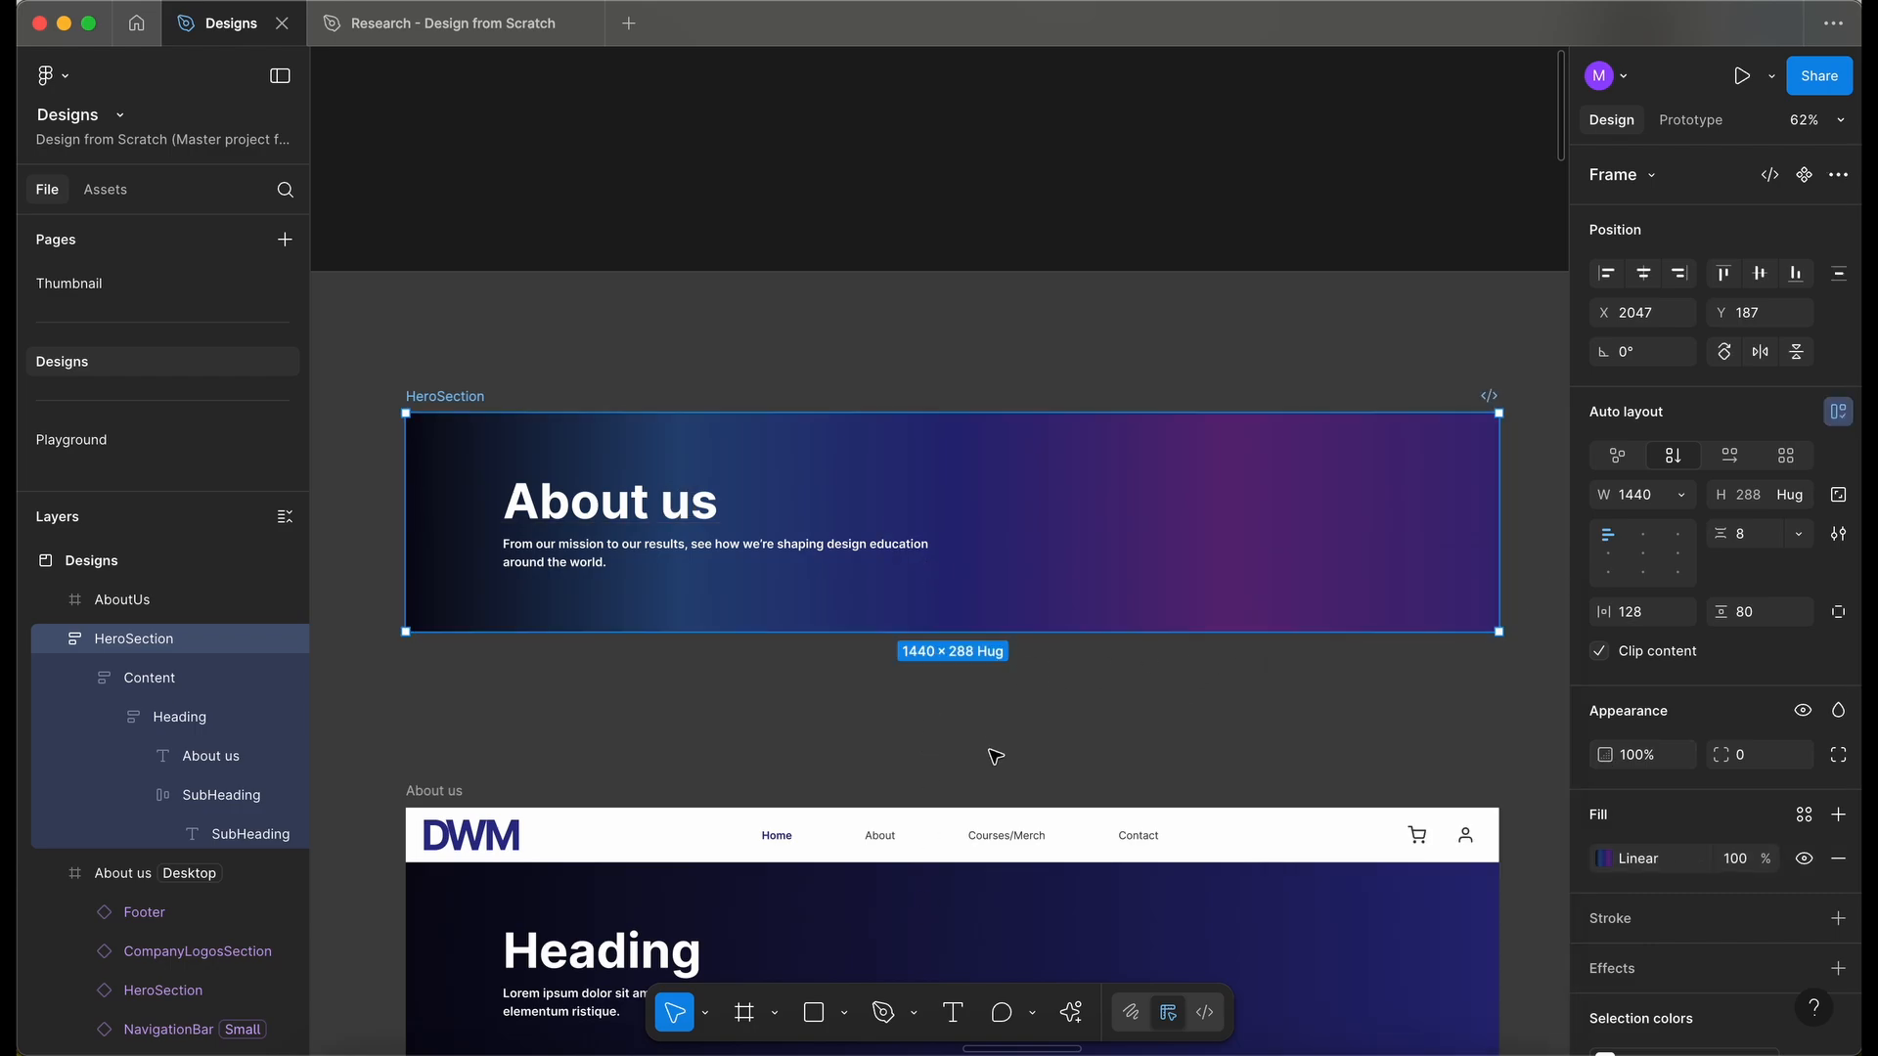
- Select and copy the restyled About us HeroSection frame
{"action": "left_click", "coordinate": [994, 769]}
{"action": "scroll", "coordinate": [993, 747], "scroll_direction": "down", "scroll_amount": 3}
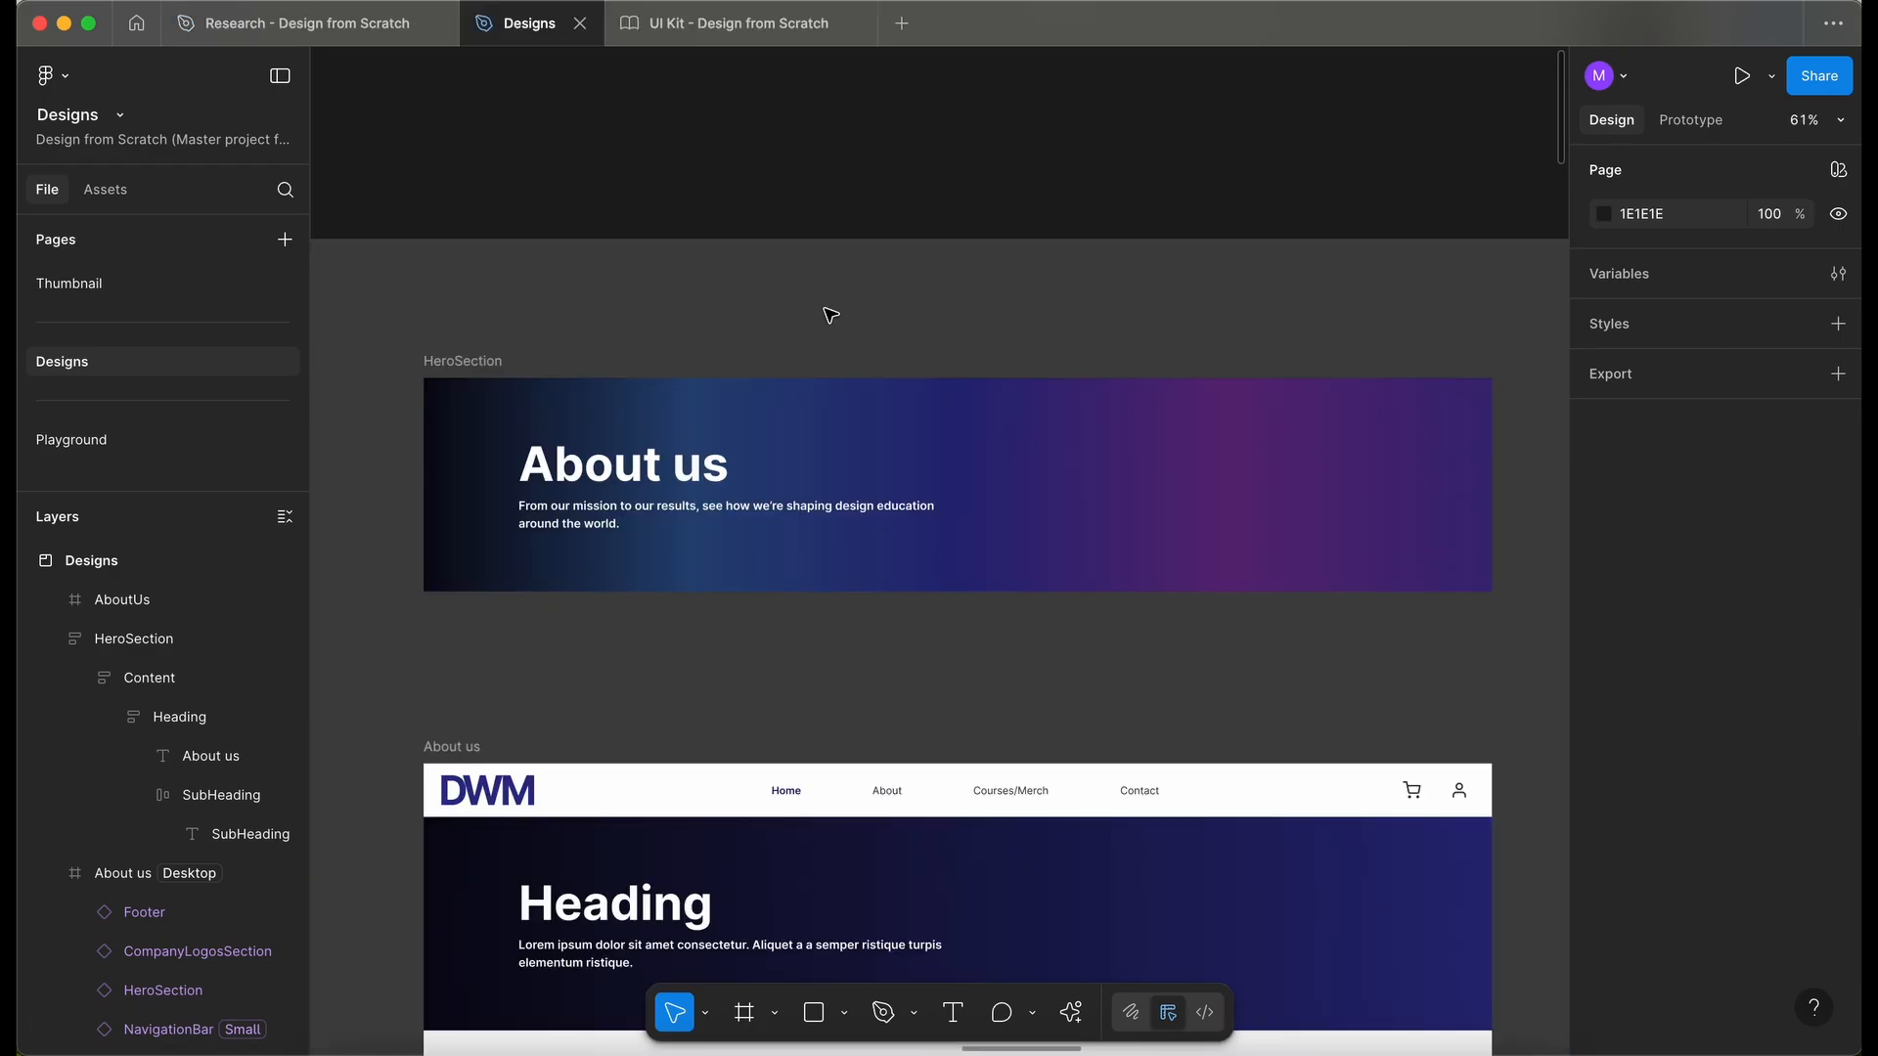
{"action": "left_click", "coordinate": [442, 358]}
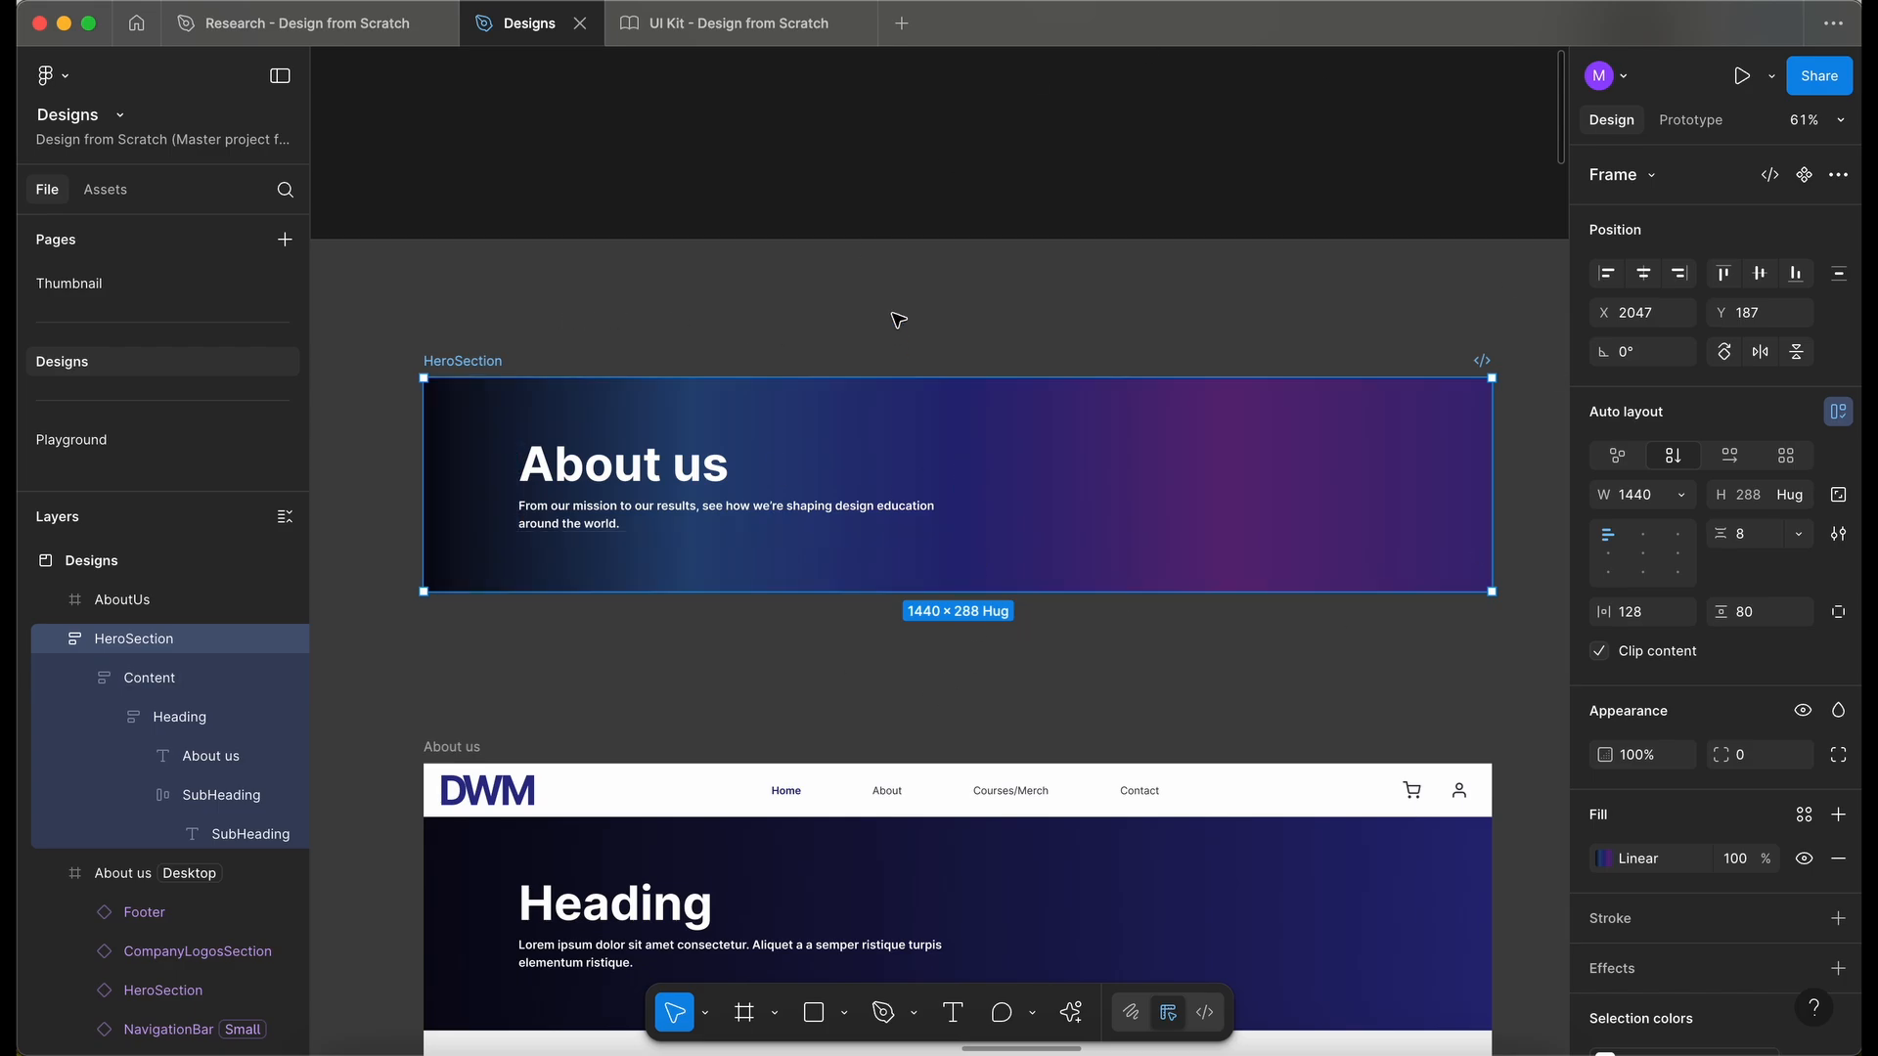
{"action": "left_click", "coordinate": [911, 266]}
{"action": "scroll", "coordinate": [911, 267], "scroll_direction": "down", "scroll_amount": 3}
{"action": "scroll", "coordinate": [910, 267], "scroll_direction": "up", "scroll_amount": 1}
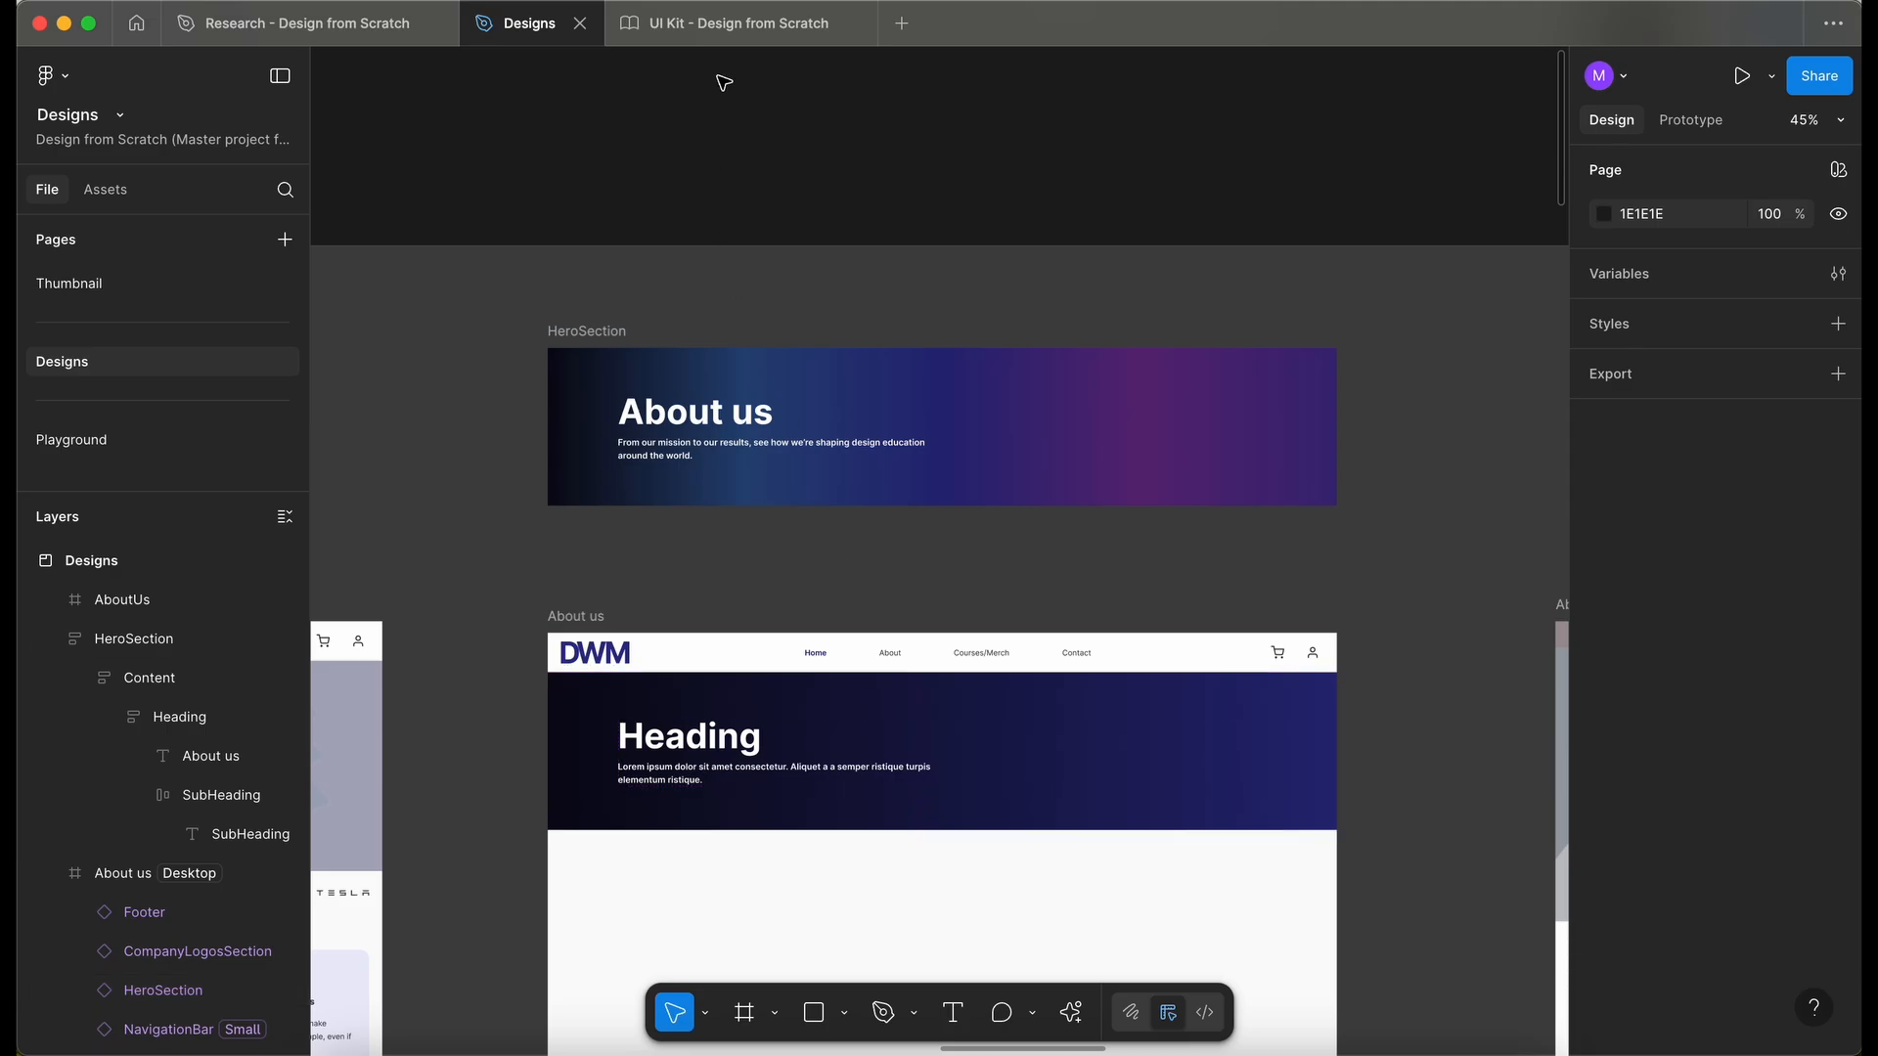
- Switch to the UI Kit file, open the Hero section page and unlock its frame
{"action": "left_click", "coordinate": [741, 27]}
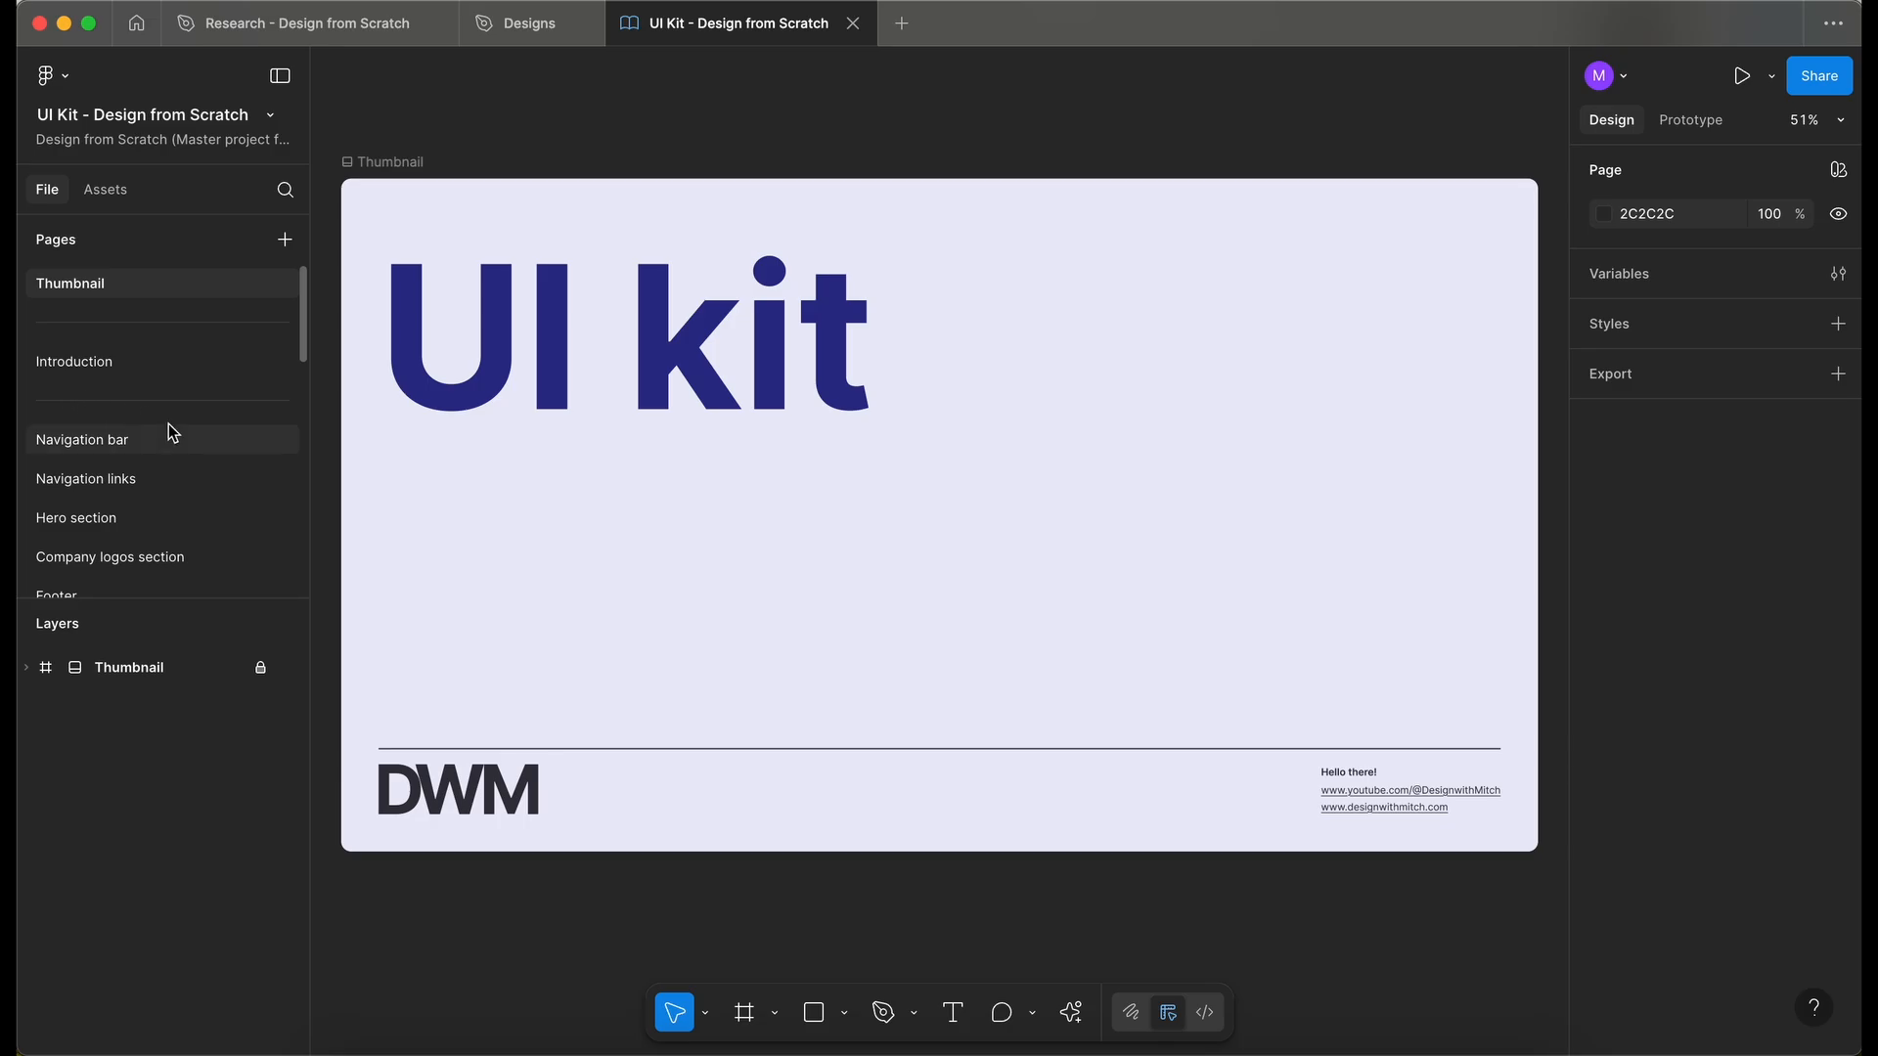
{"action": "scroll", "coordinate": [168, 425], "scroll_direction": "down", "scroll_amount": 1}
{"action": "left_click", "coordinate": [120, 472]}
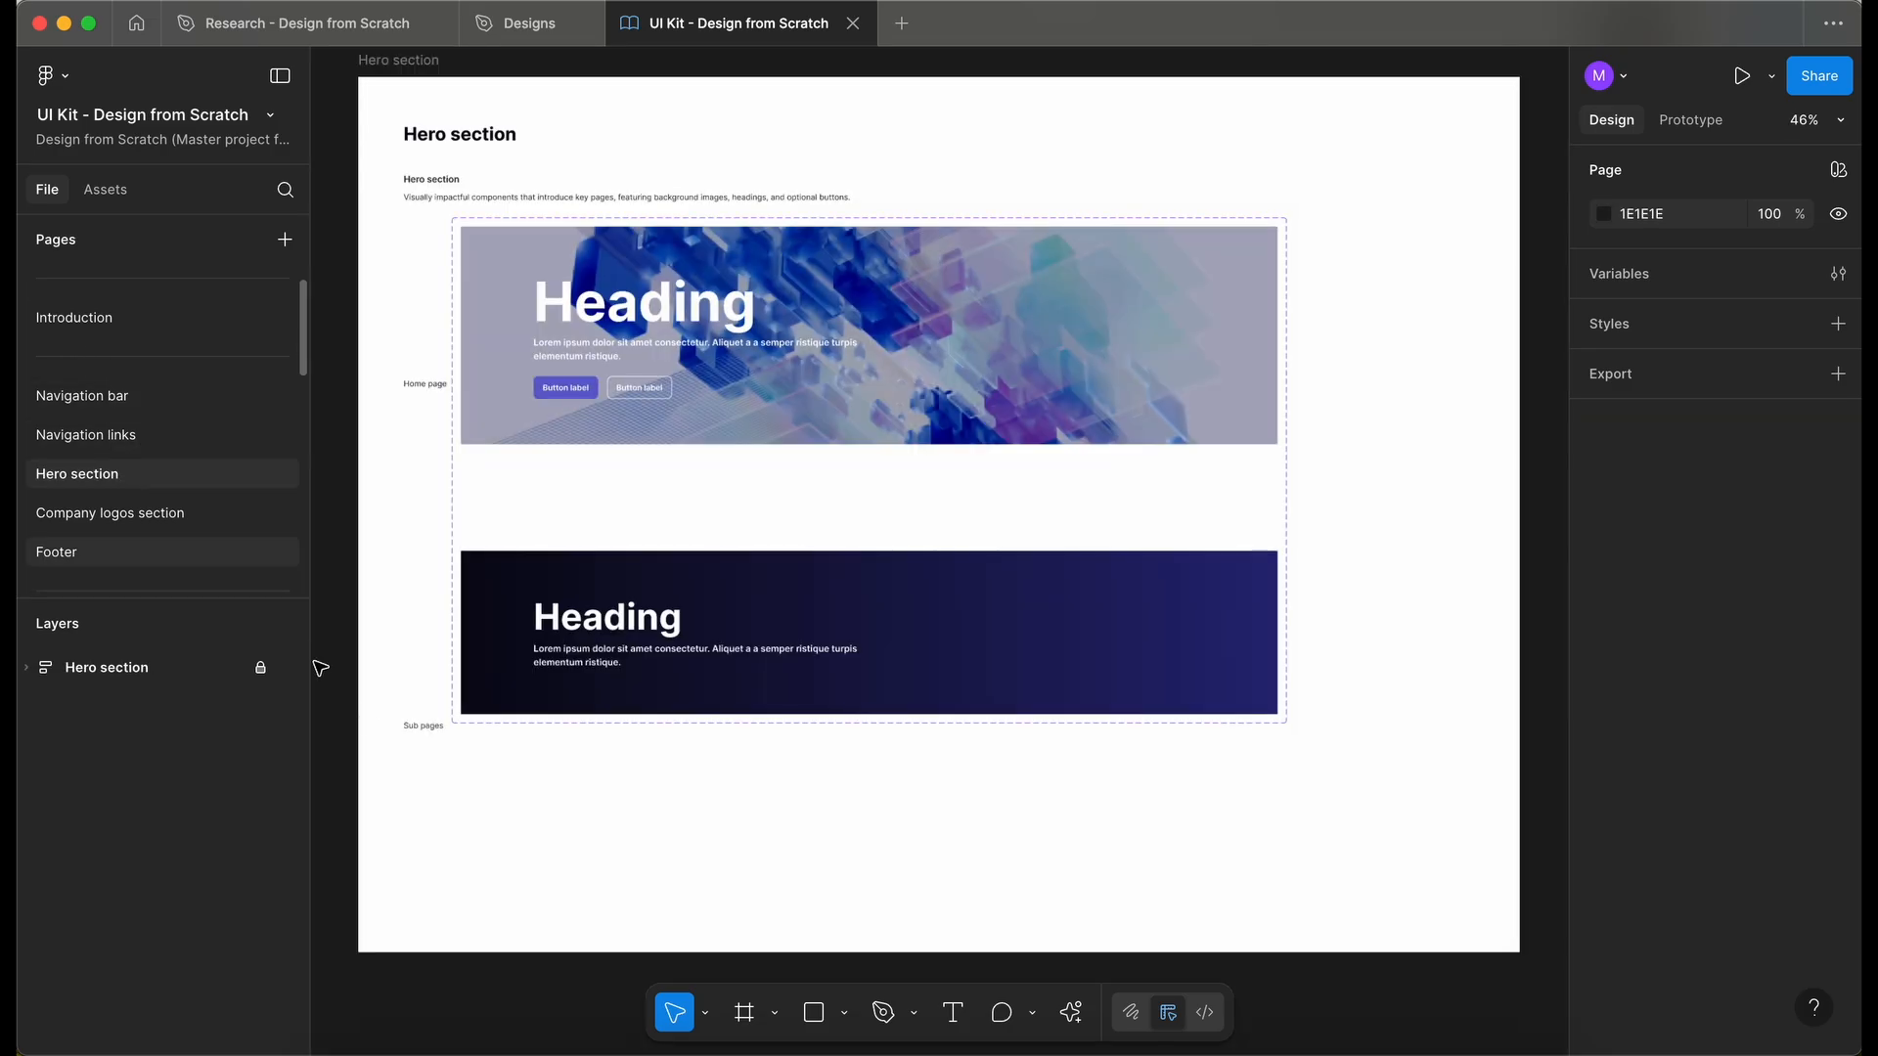
{"action": "left_click", "coordinate": [260, 667]}
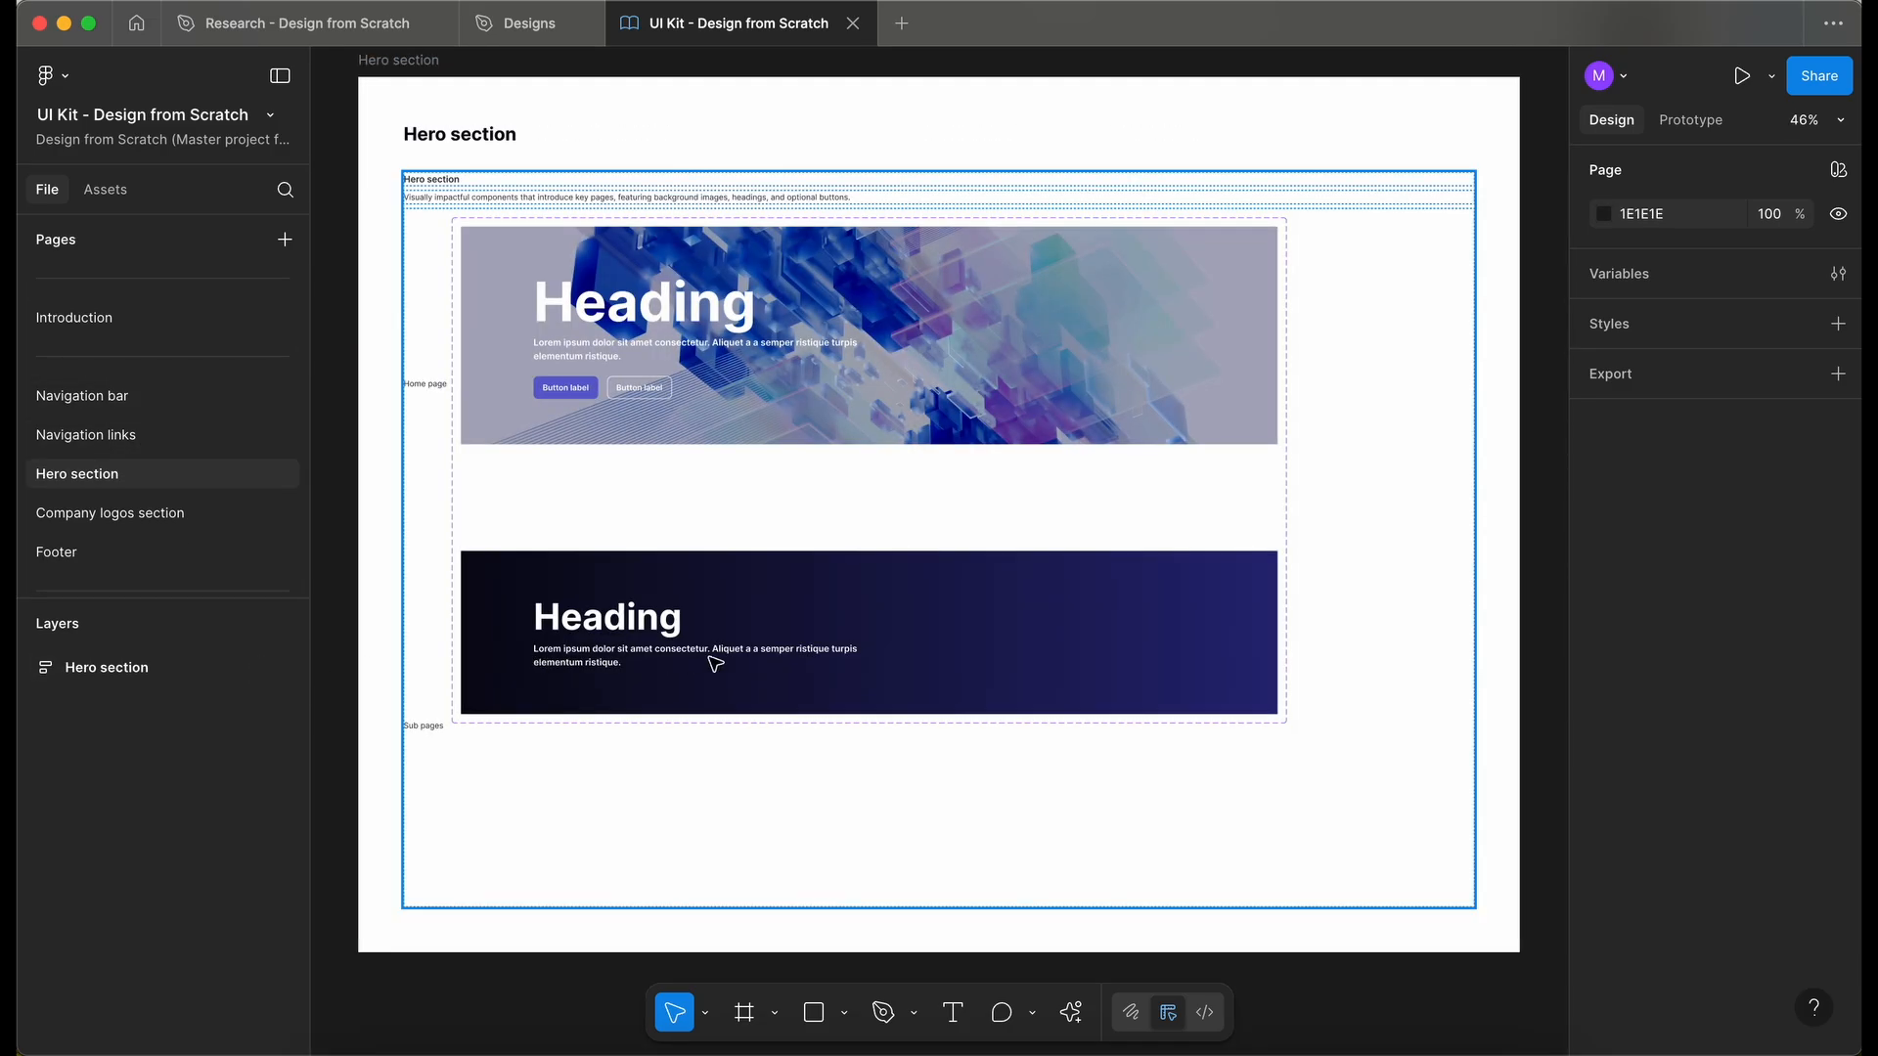
- Paste the HeroSection copy and place it just below the Hero section frame
{"action": "scroll", "coordinate": [715, 664], "scroll_direction": "down", "scroll_amount": 5}
{"action": "key", "text": "super+v"}
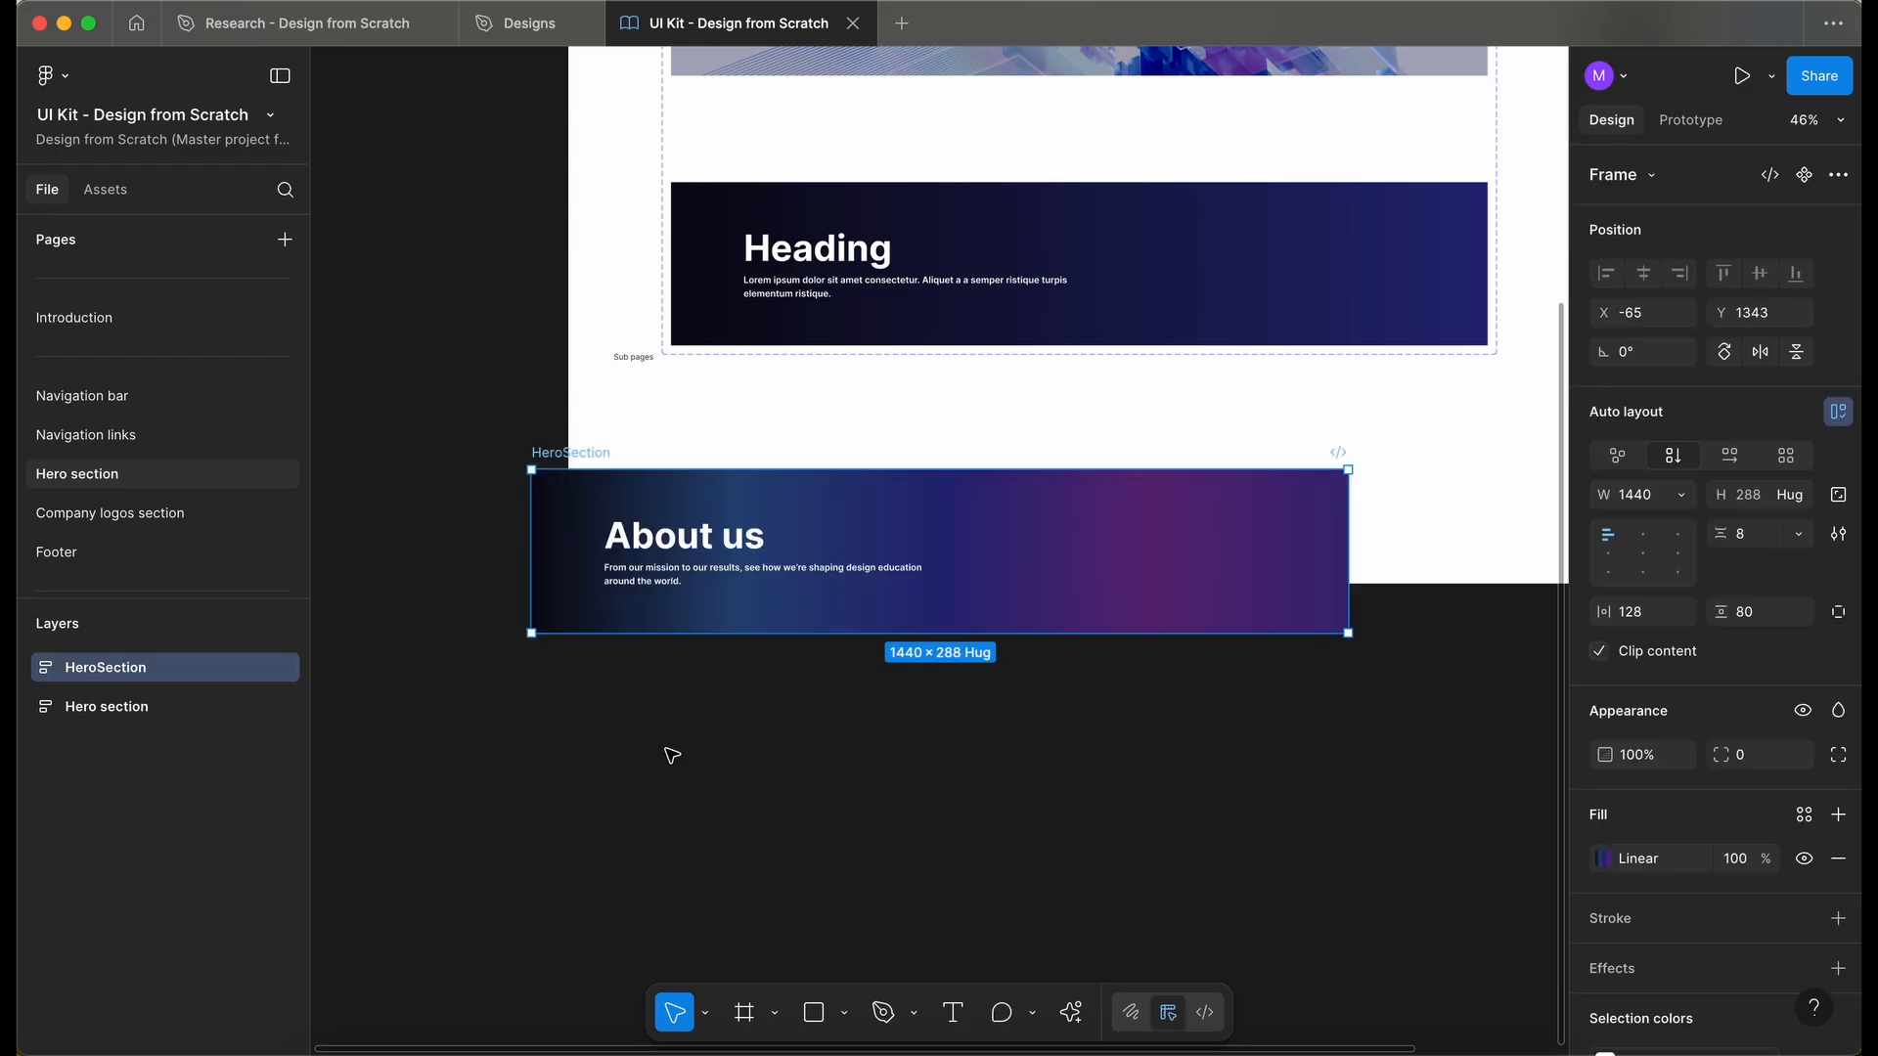
{"action": "left_click_drag", "start_coordinate": [612, 513], "coordinate": [694, 665]}
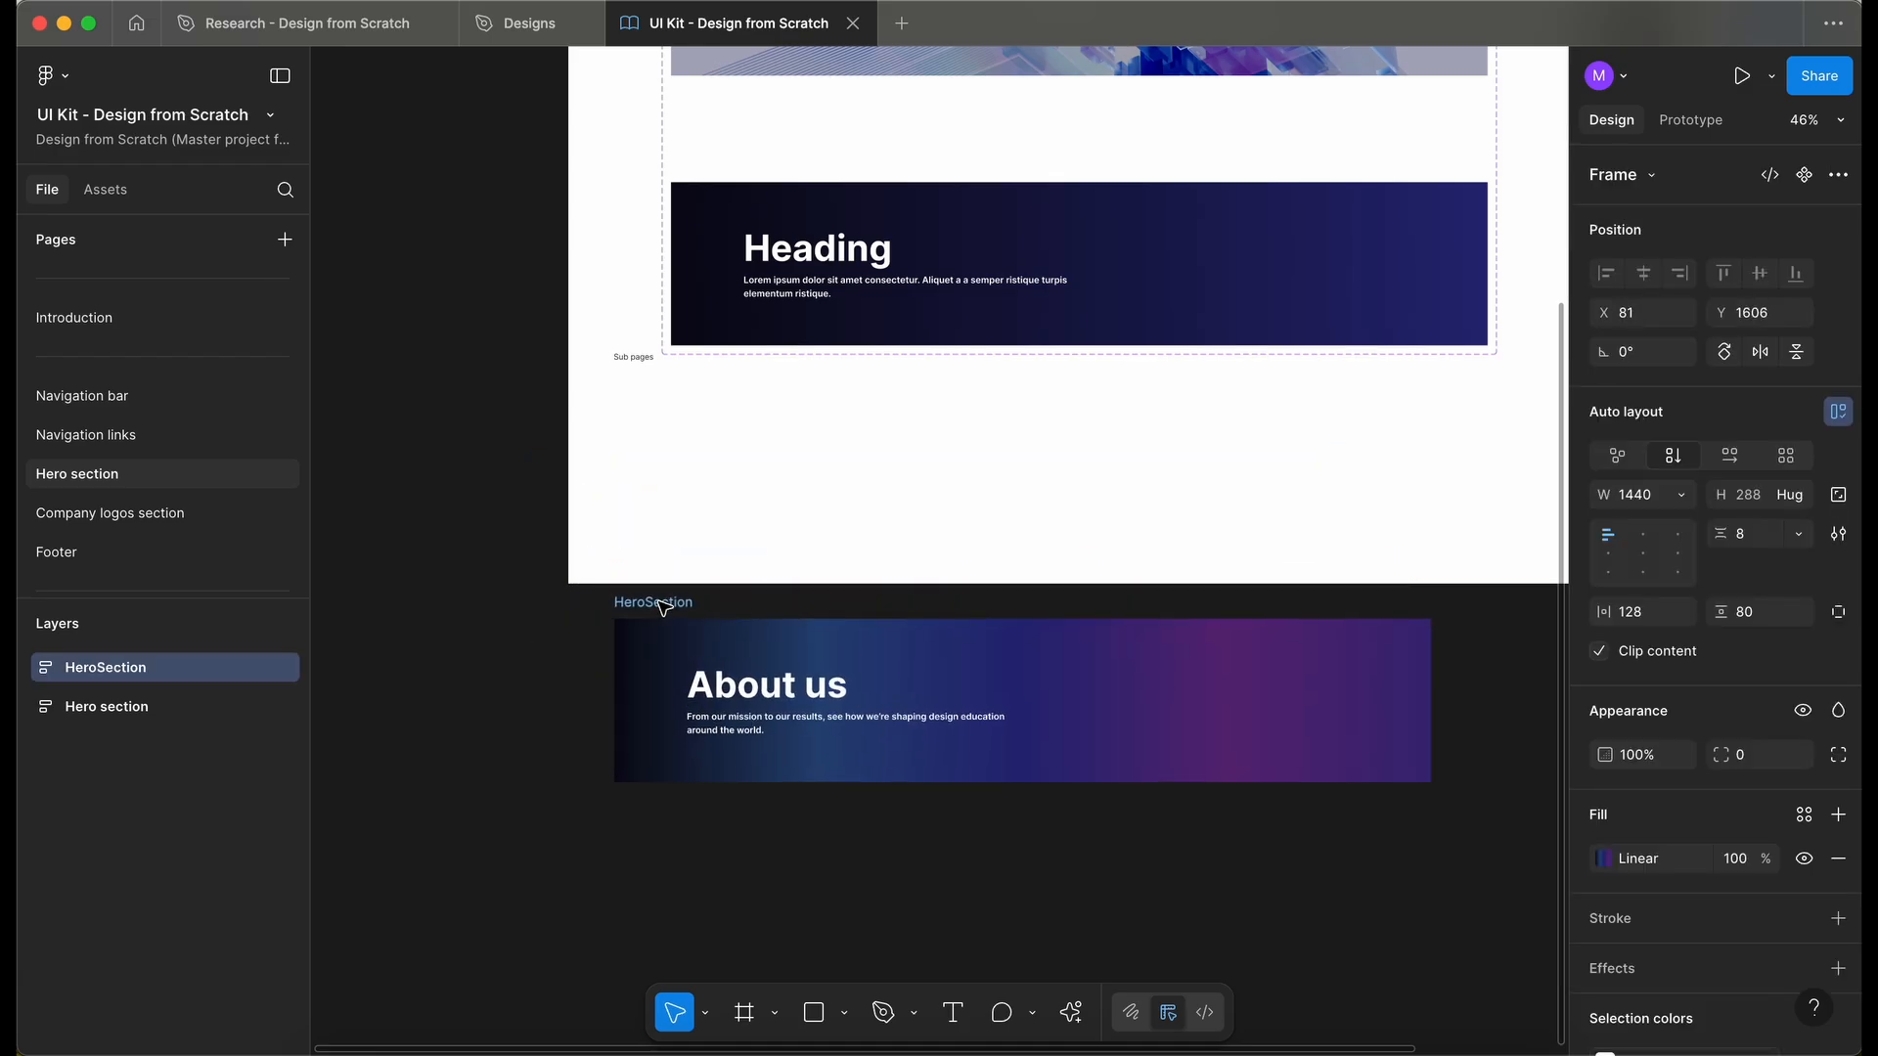
- Copy the pasted frame's linear gradient fill
{"action": "scroll", "coordinate": [659, 608], "scroll_direction": "right", "scroll_amount": 2}
{"action": "scroll", "coordinate": [659, 609], "scroll_direction": "up", "scroll_amount": 1}
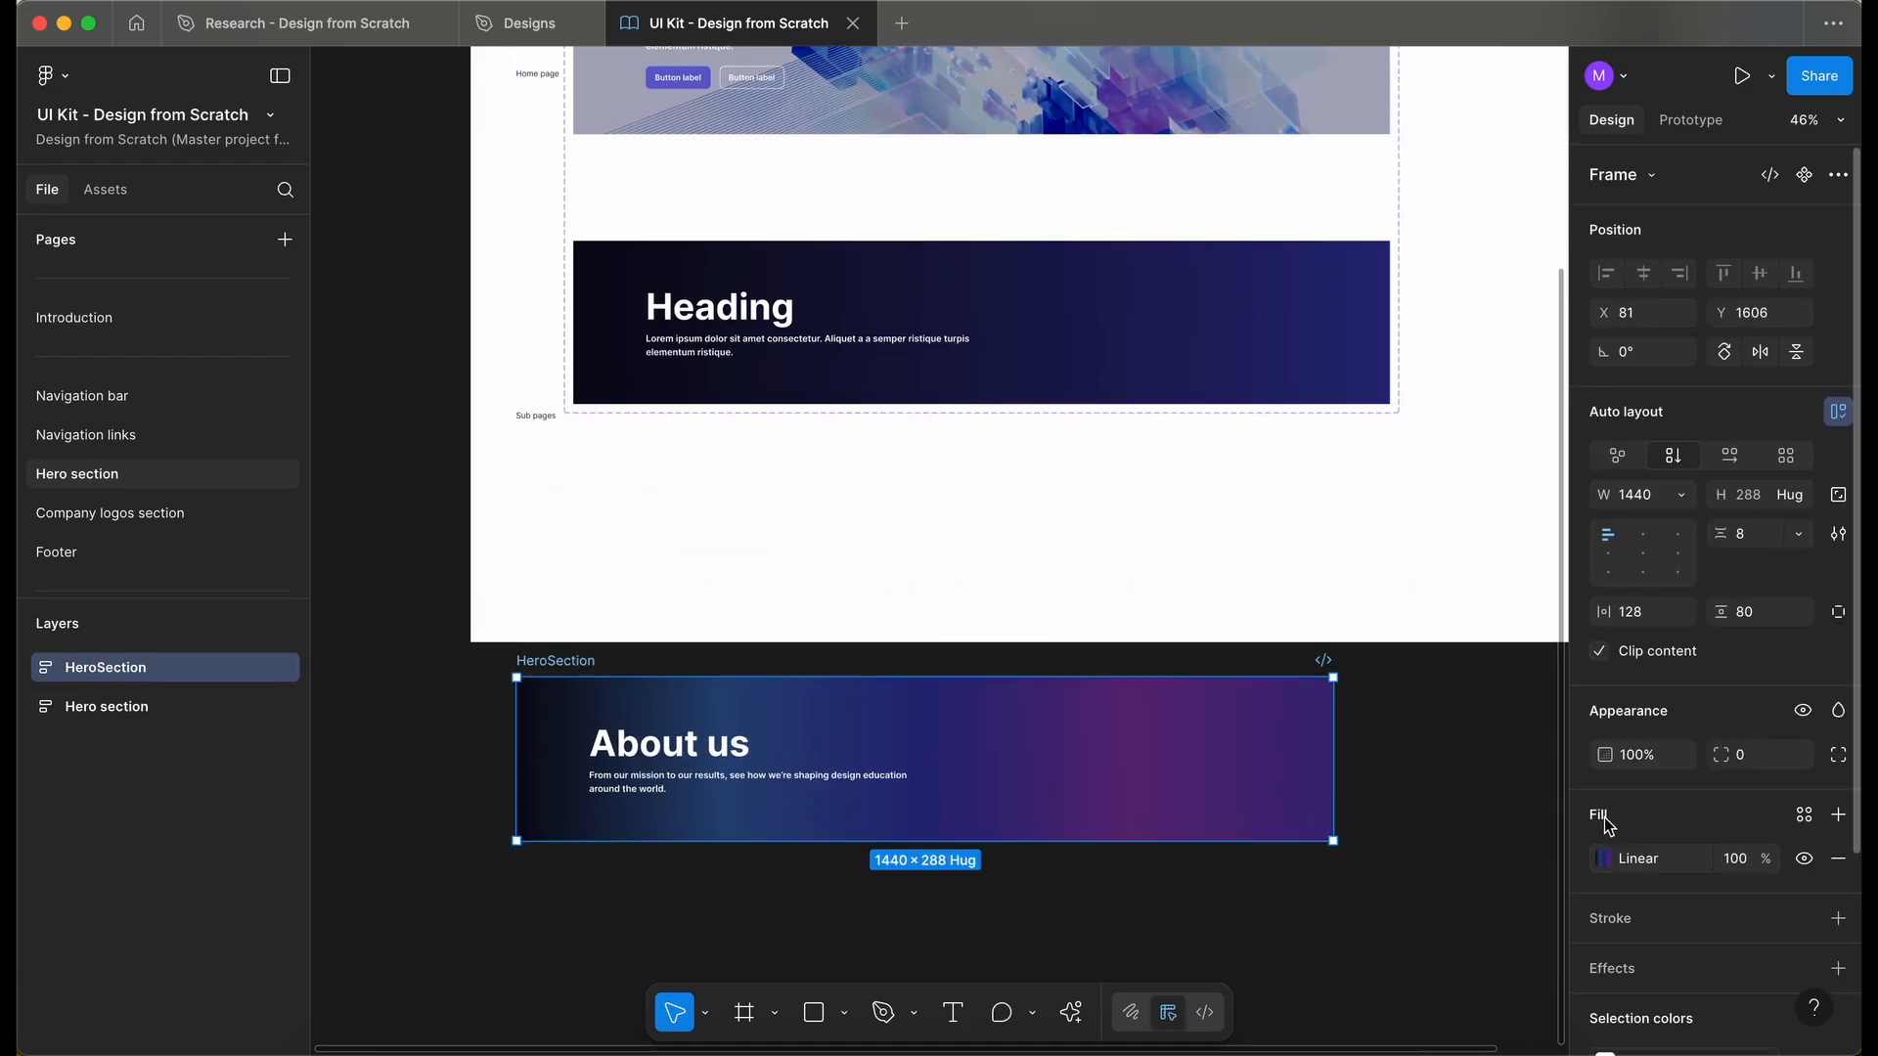
{"action": "left_click", "coordinate": [1579, 859]}
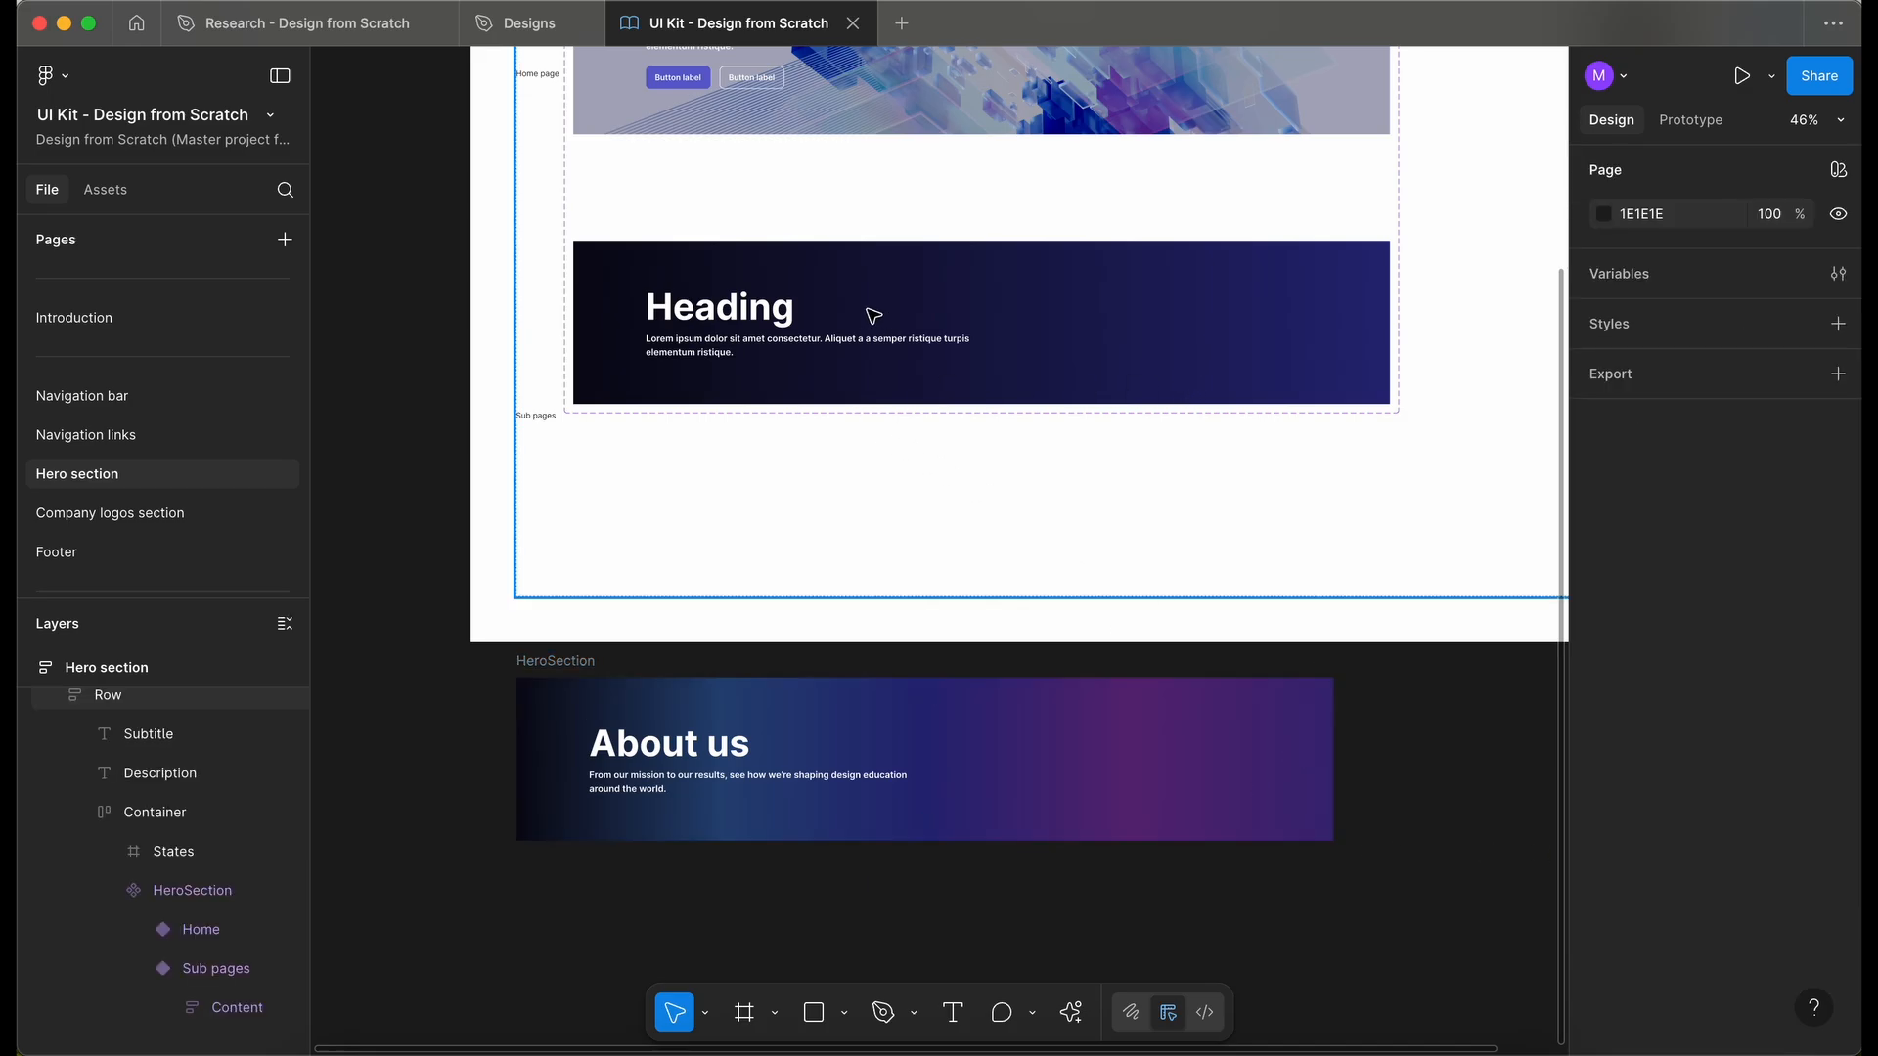
- Paste the gradient fill onto the Sub pages variant of the HeroSection component
{"action": "double_click", "coordinate": [896, 283]}
{"action": "double_click", "coordinate": [896, 283]}
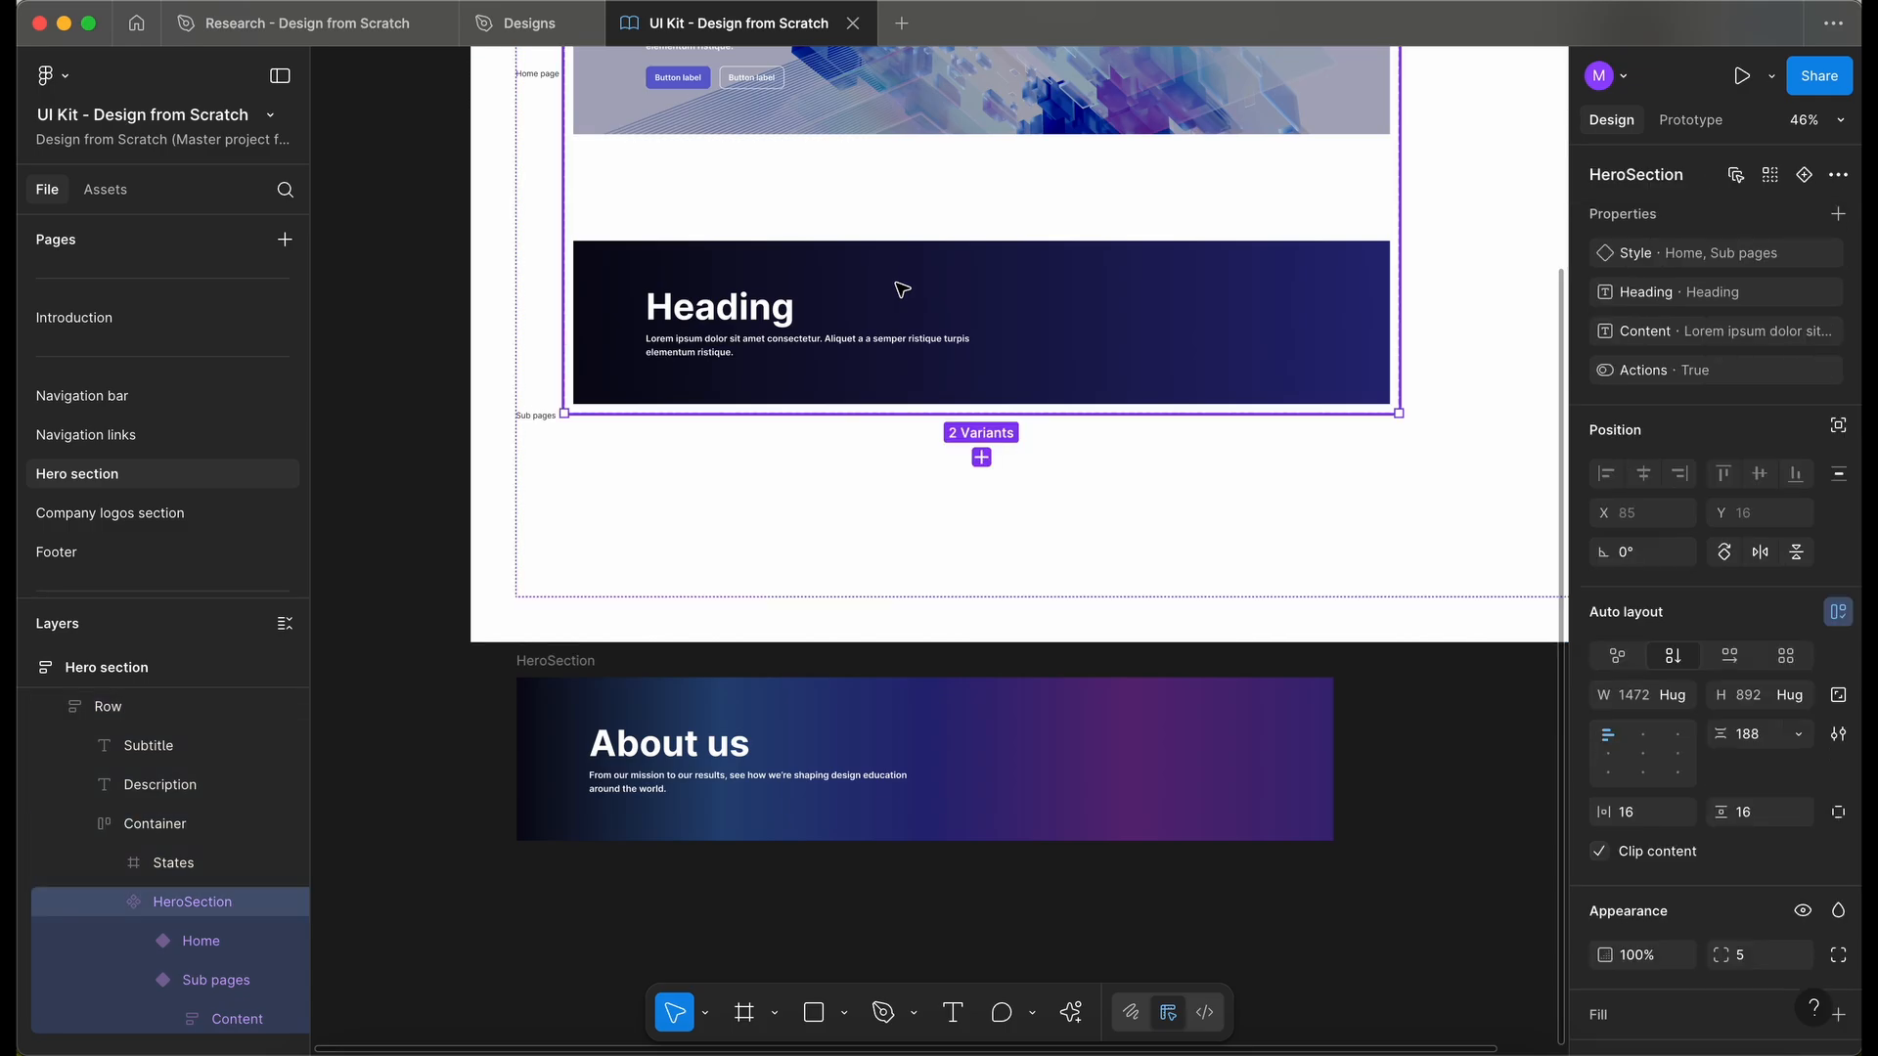
{"action": "double_click", "coordinate": [896, 283]}
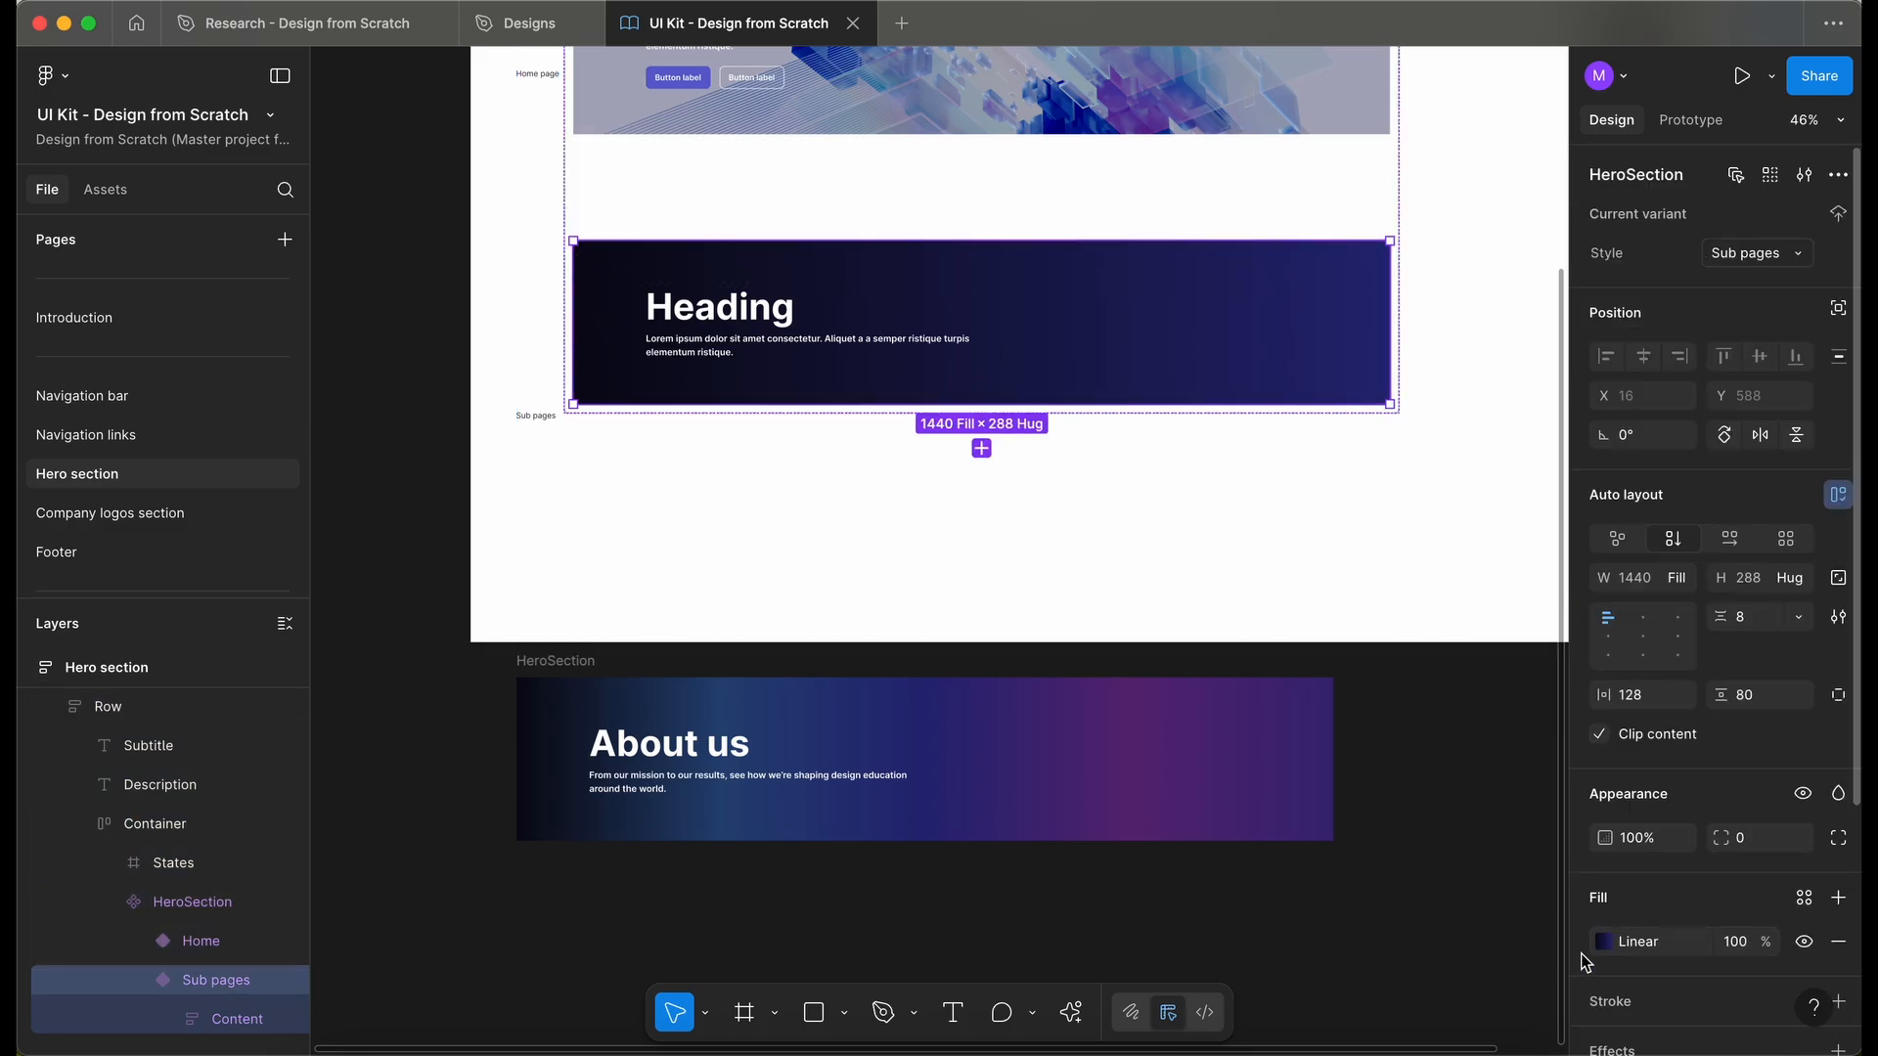
{"action": "left_click", "coordinate": [1579, 951]}
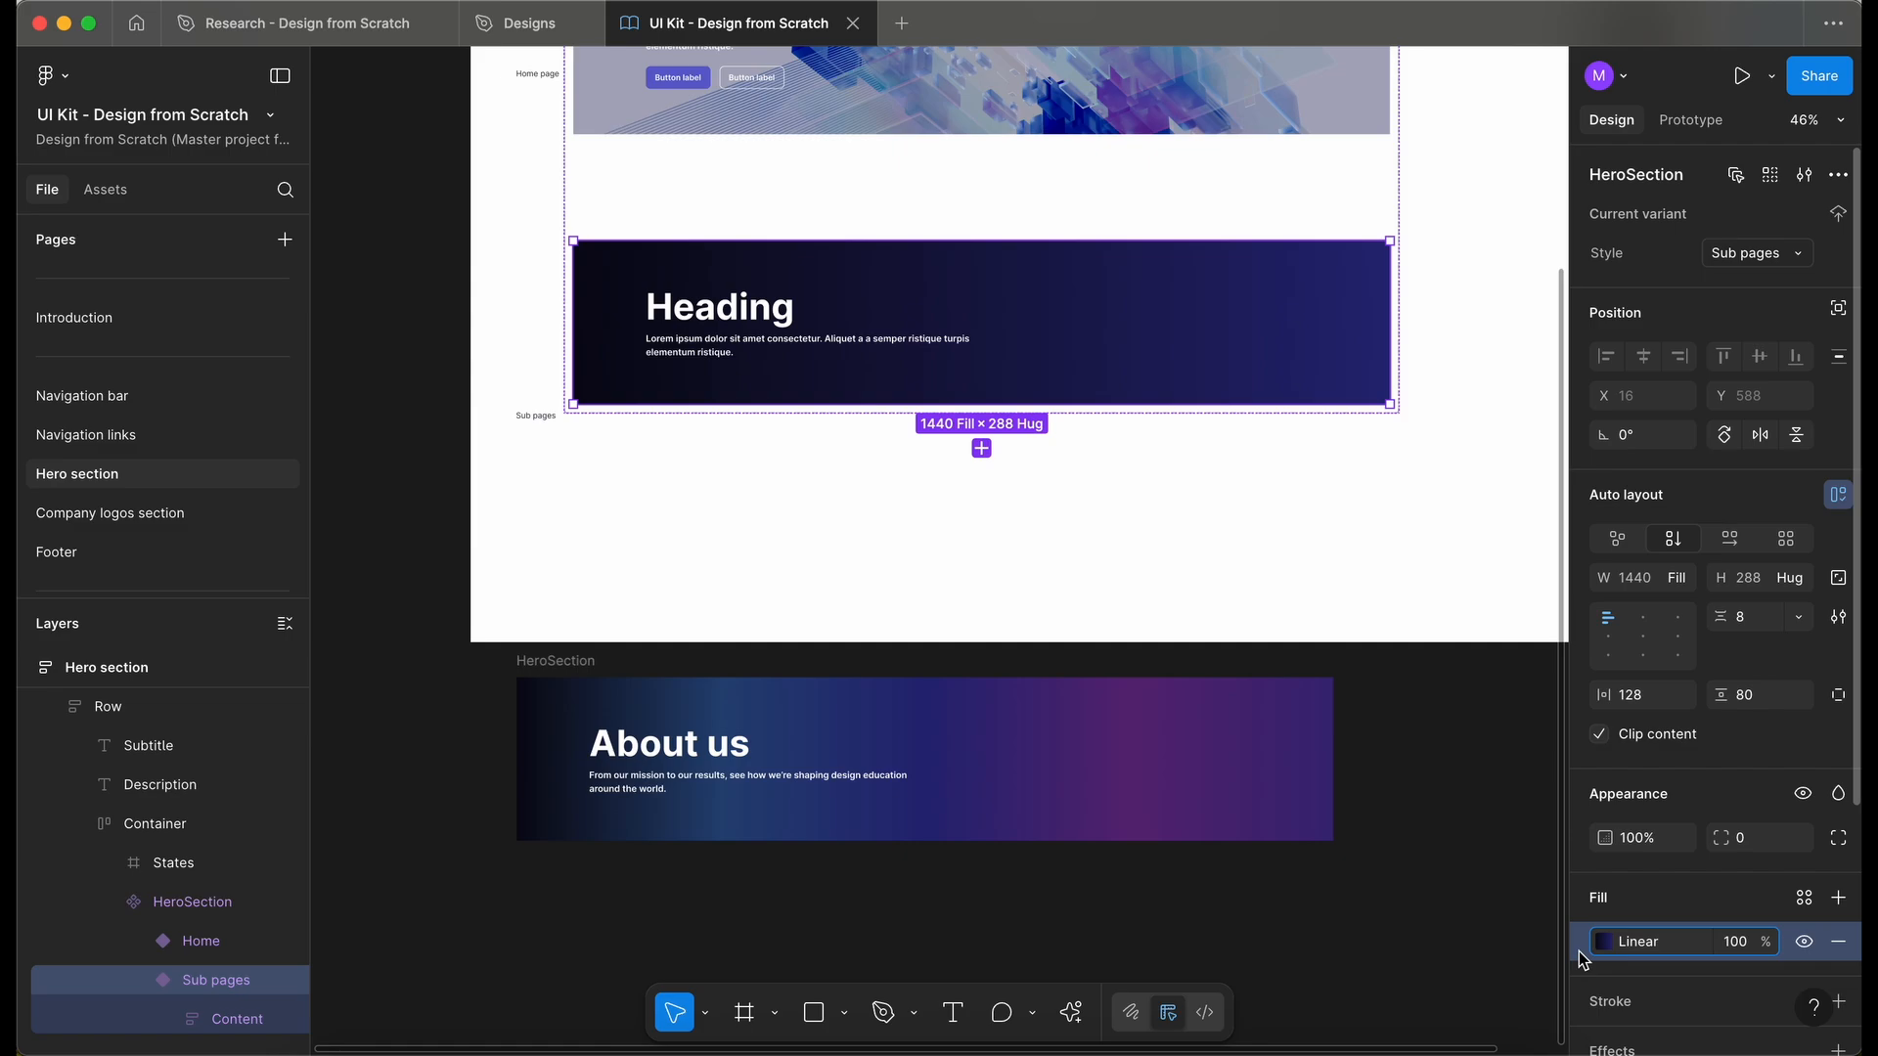
{"action": "key", "text": "super+v"}
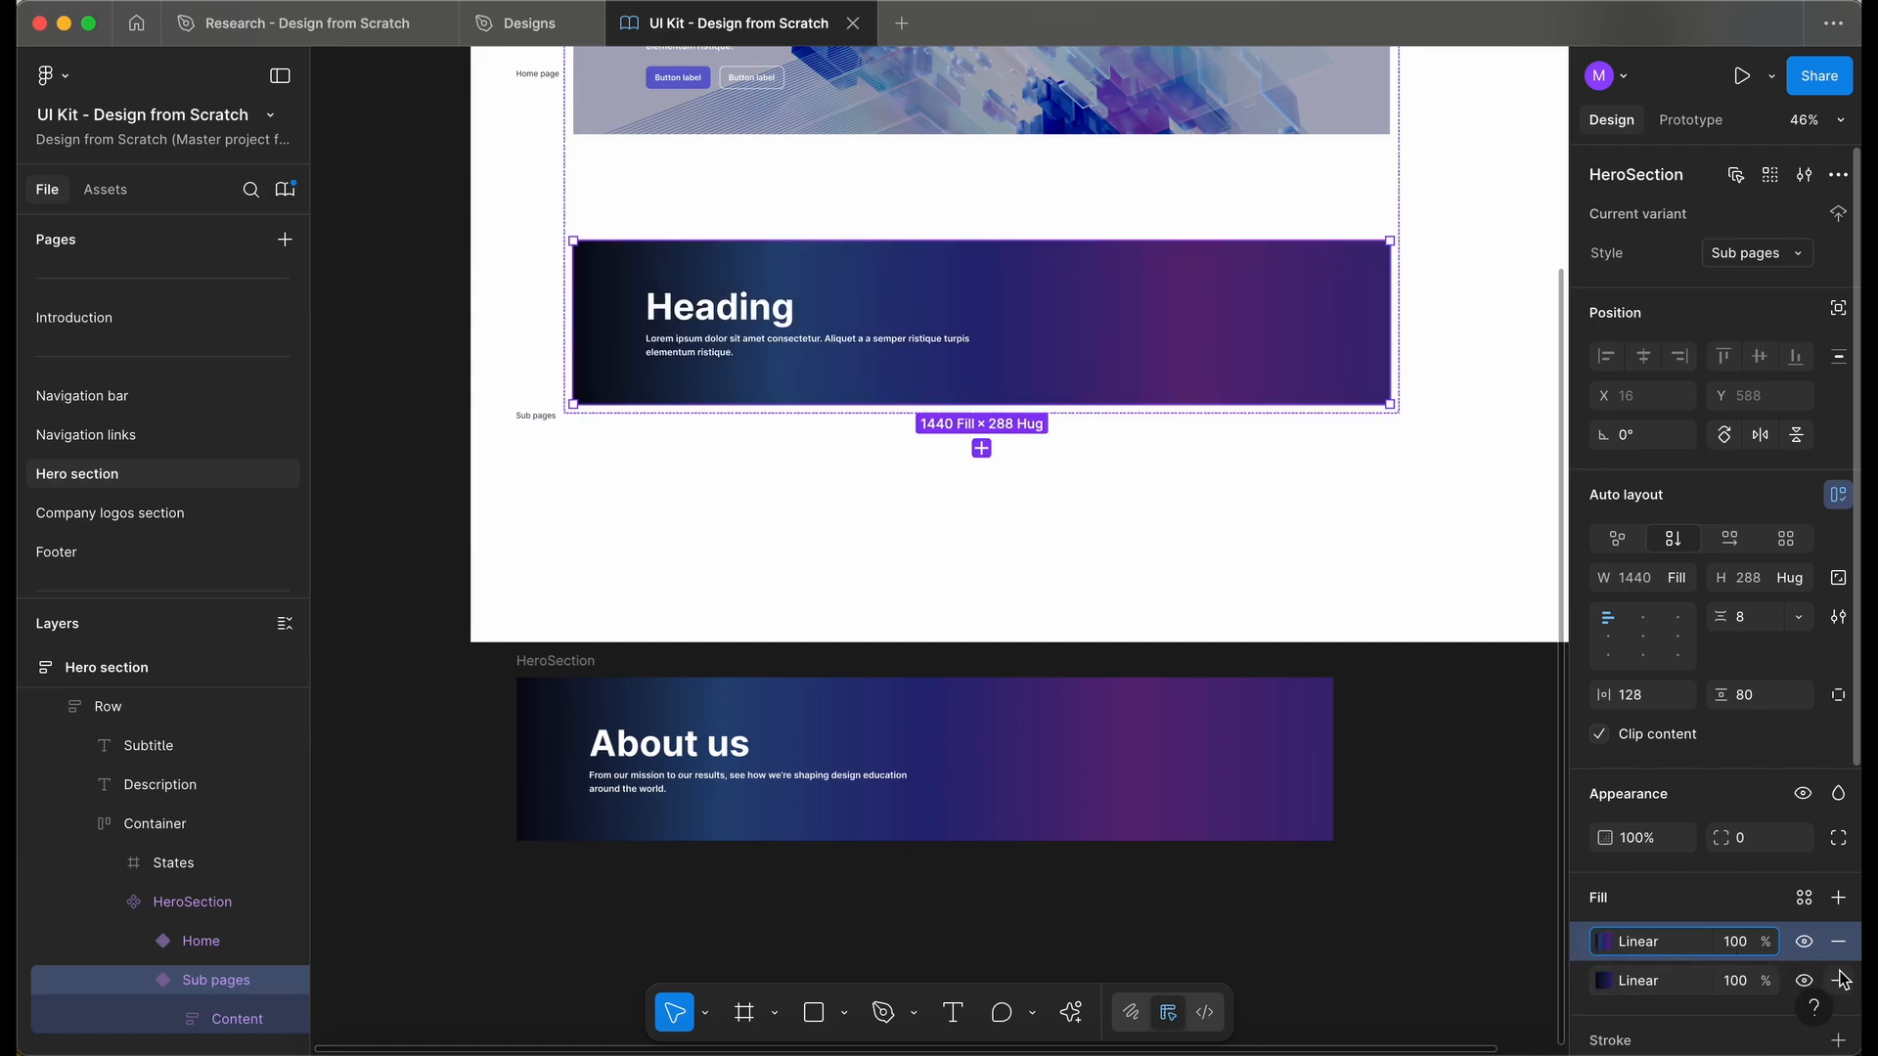
- Remove the old linear fill from the Sub pages variant
{"action": "scroll", "coordinate": [1845, 979], "scroll_direction": "down", "scroll_amount": 1}
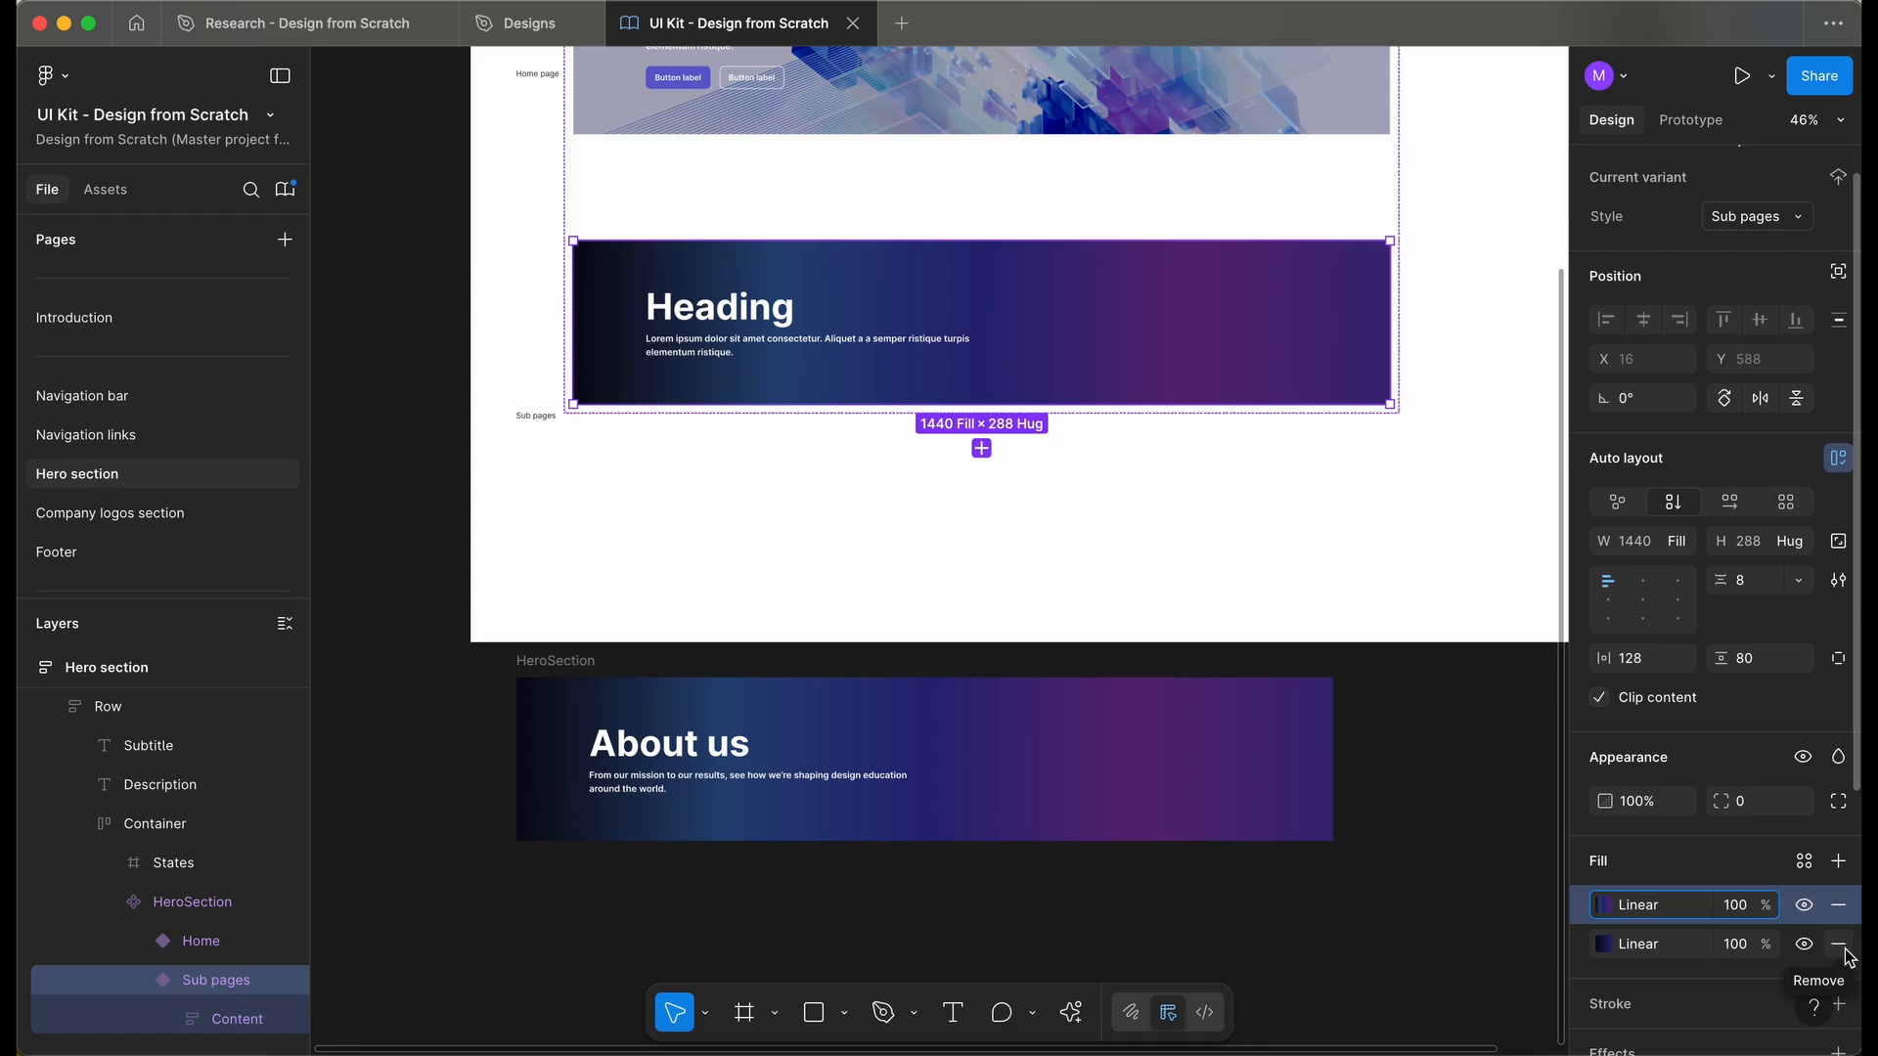
{"action": "left_click", "coordinate": [1839, 945]}
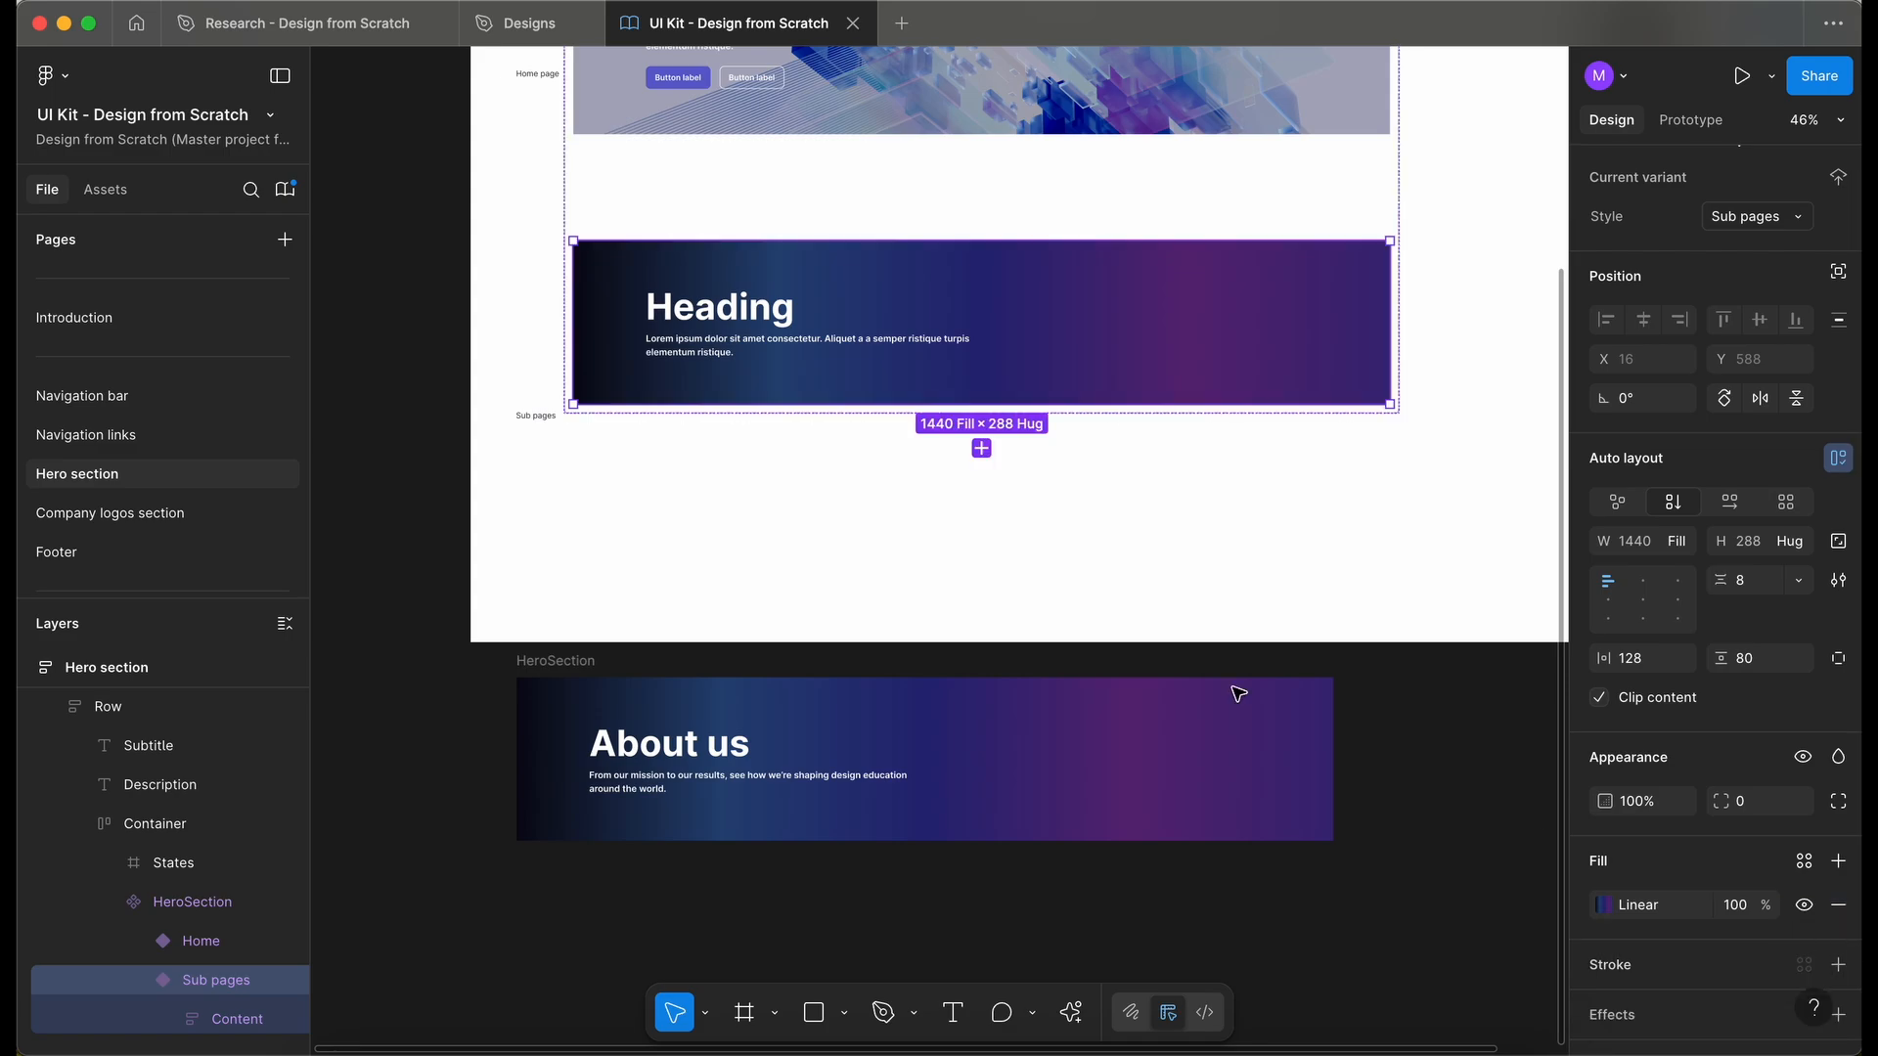
{"action": "scroll", "coordinate": [1083, 596], "scroll_direction": "right", "scroll_amount": 2}
{"action": "scroll", "coordinate": [1083, 595], "scroll_direction": "right", "scroll_amount": 1}
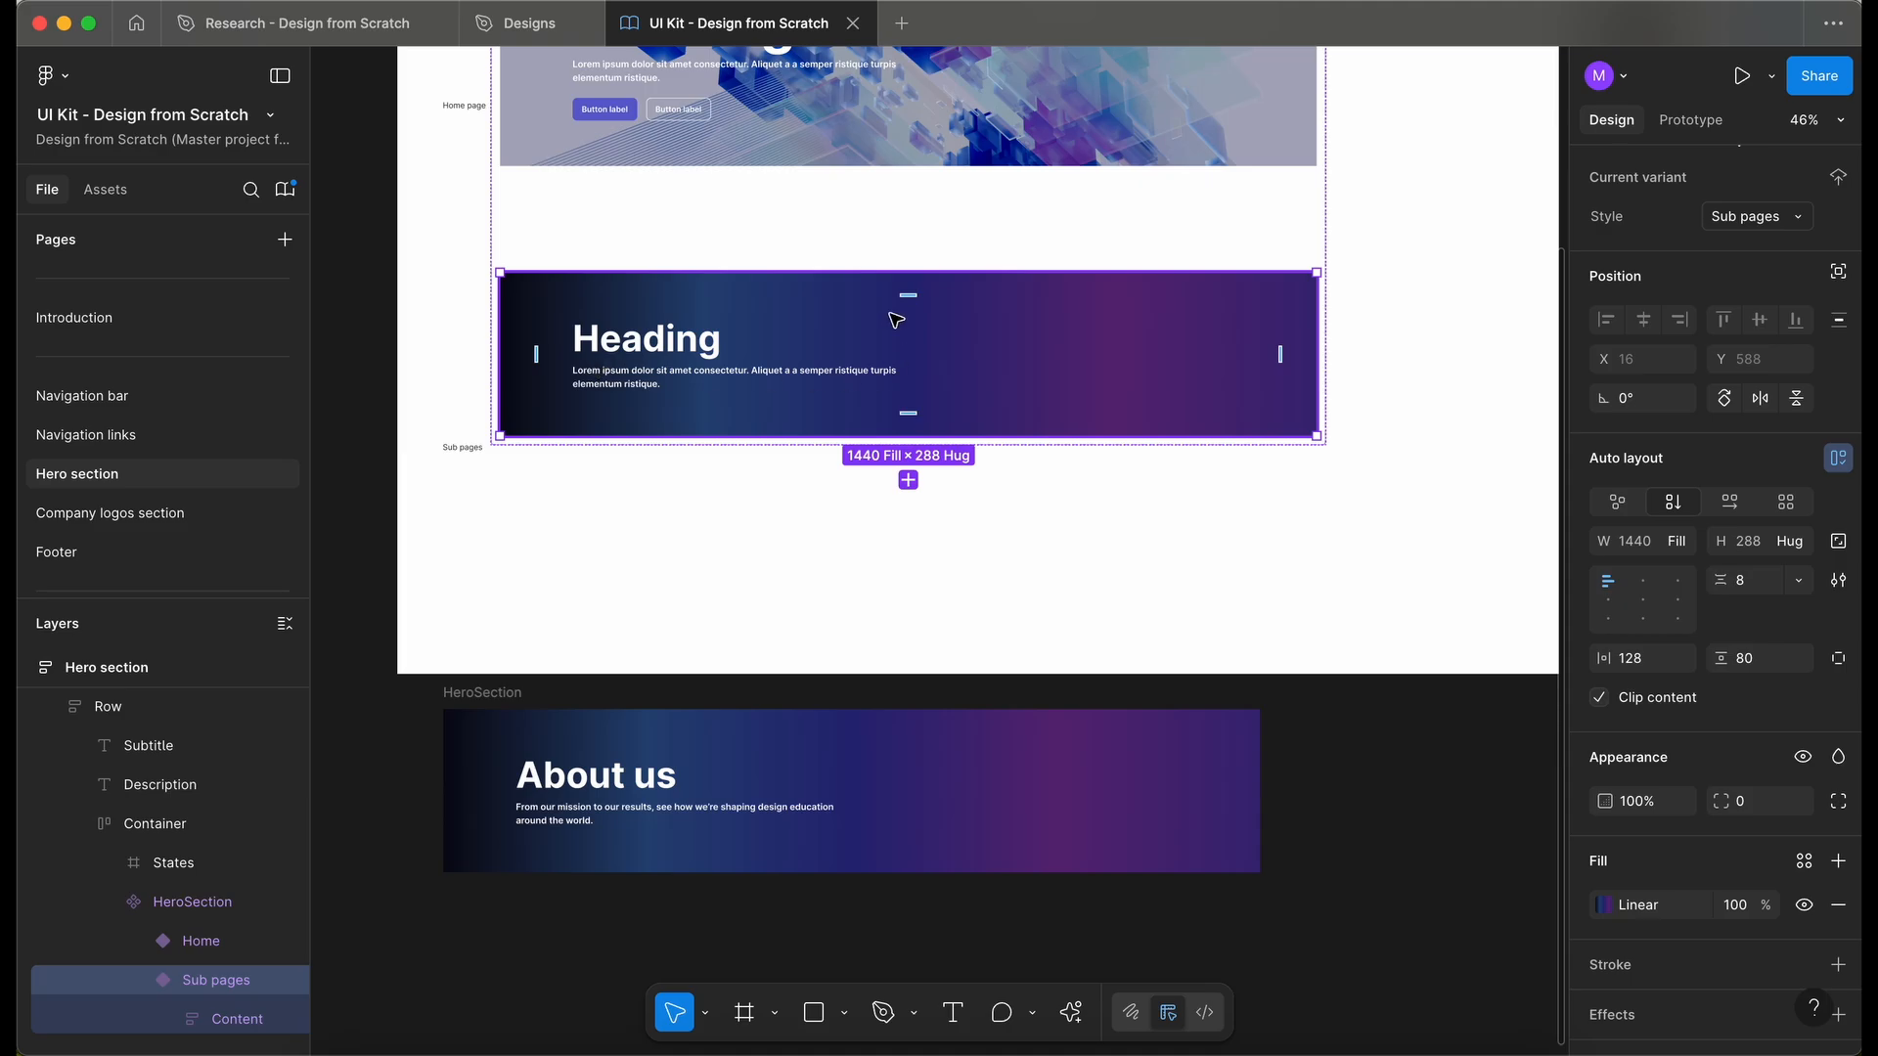
- Remove the pasted HeroSection copy and lock the Hero section frame
{"action": "scroll", "coordinate": [543, 473], "scroll_direction": "left", "scroll_amount": 3}
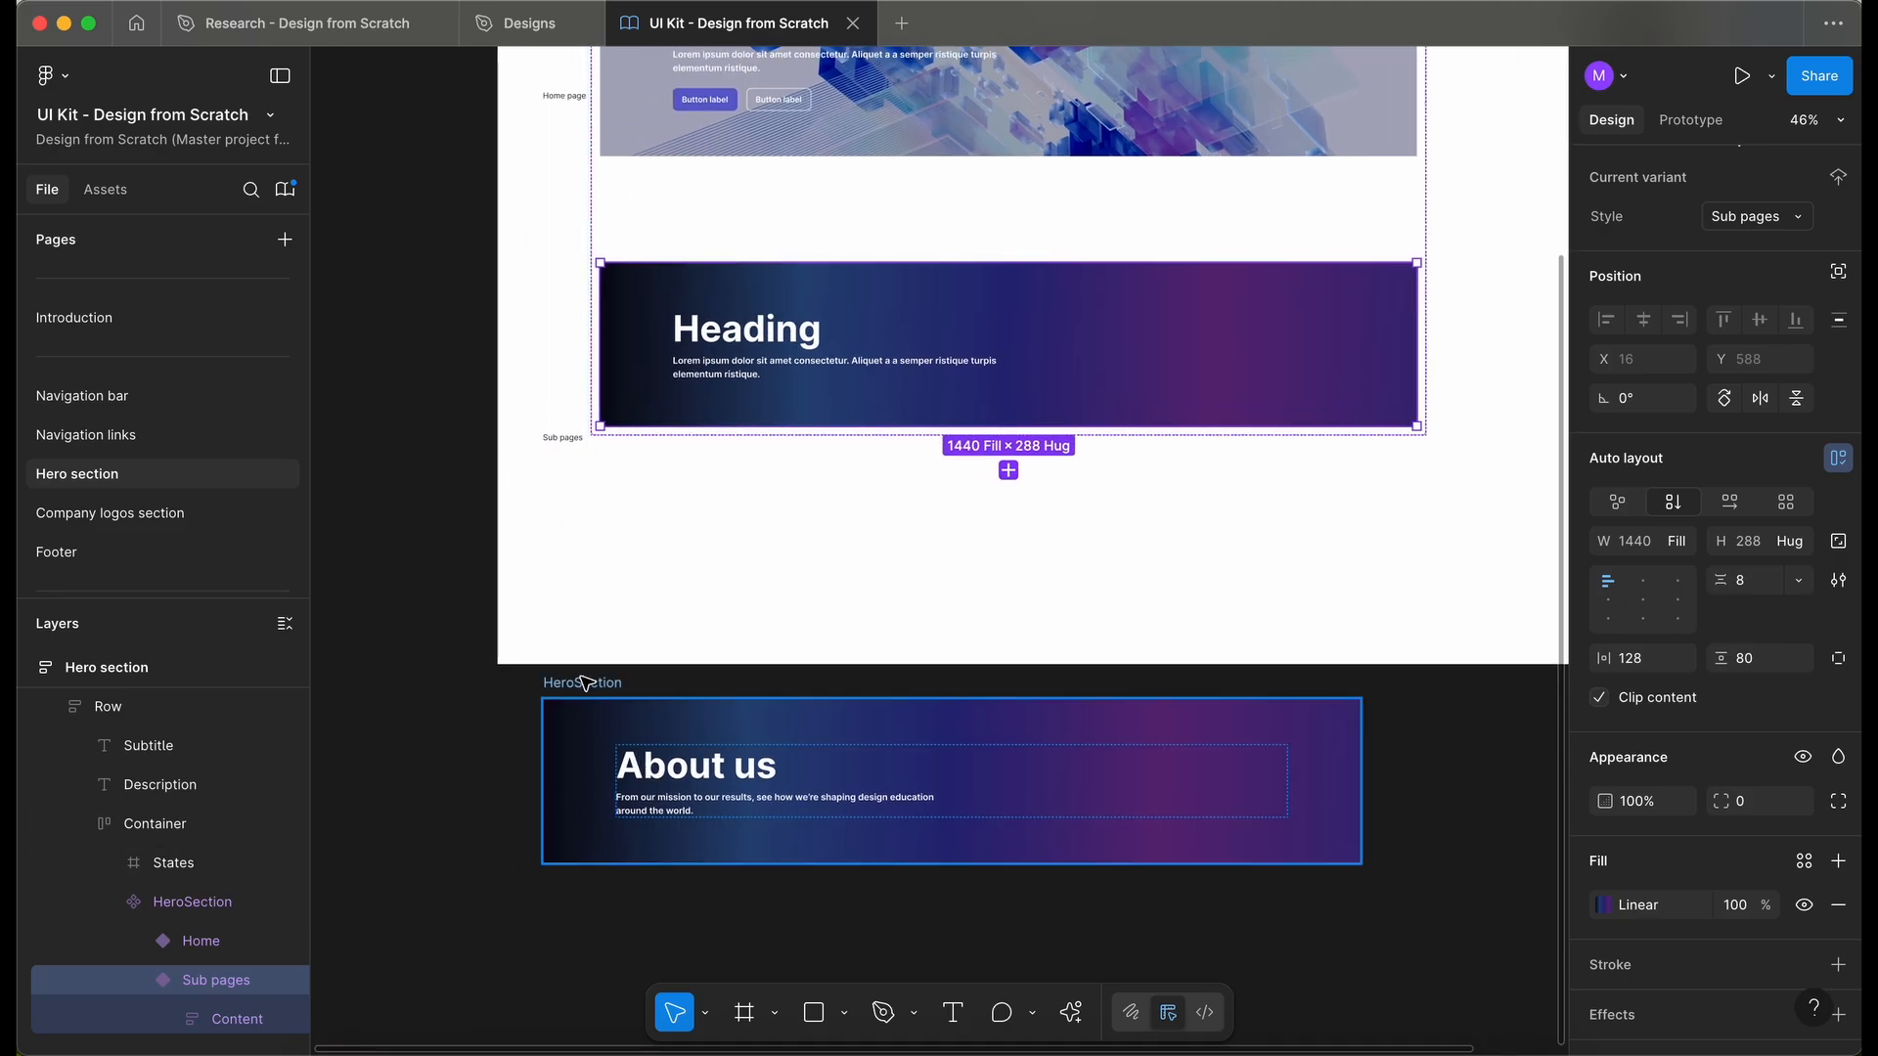
{"action": "left_click", "coordinate": [588, 685]}
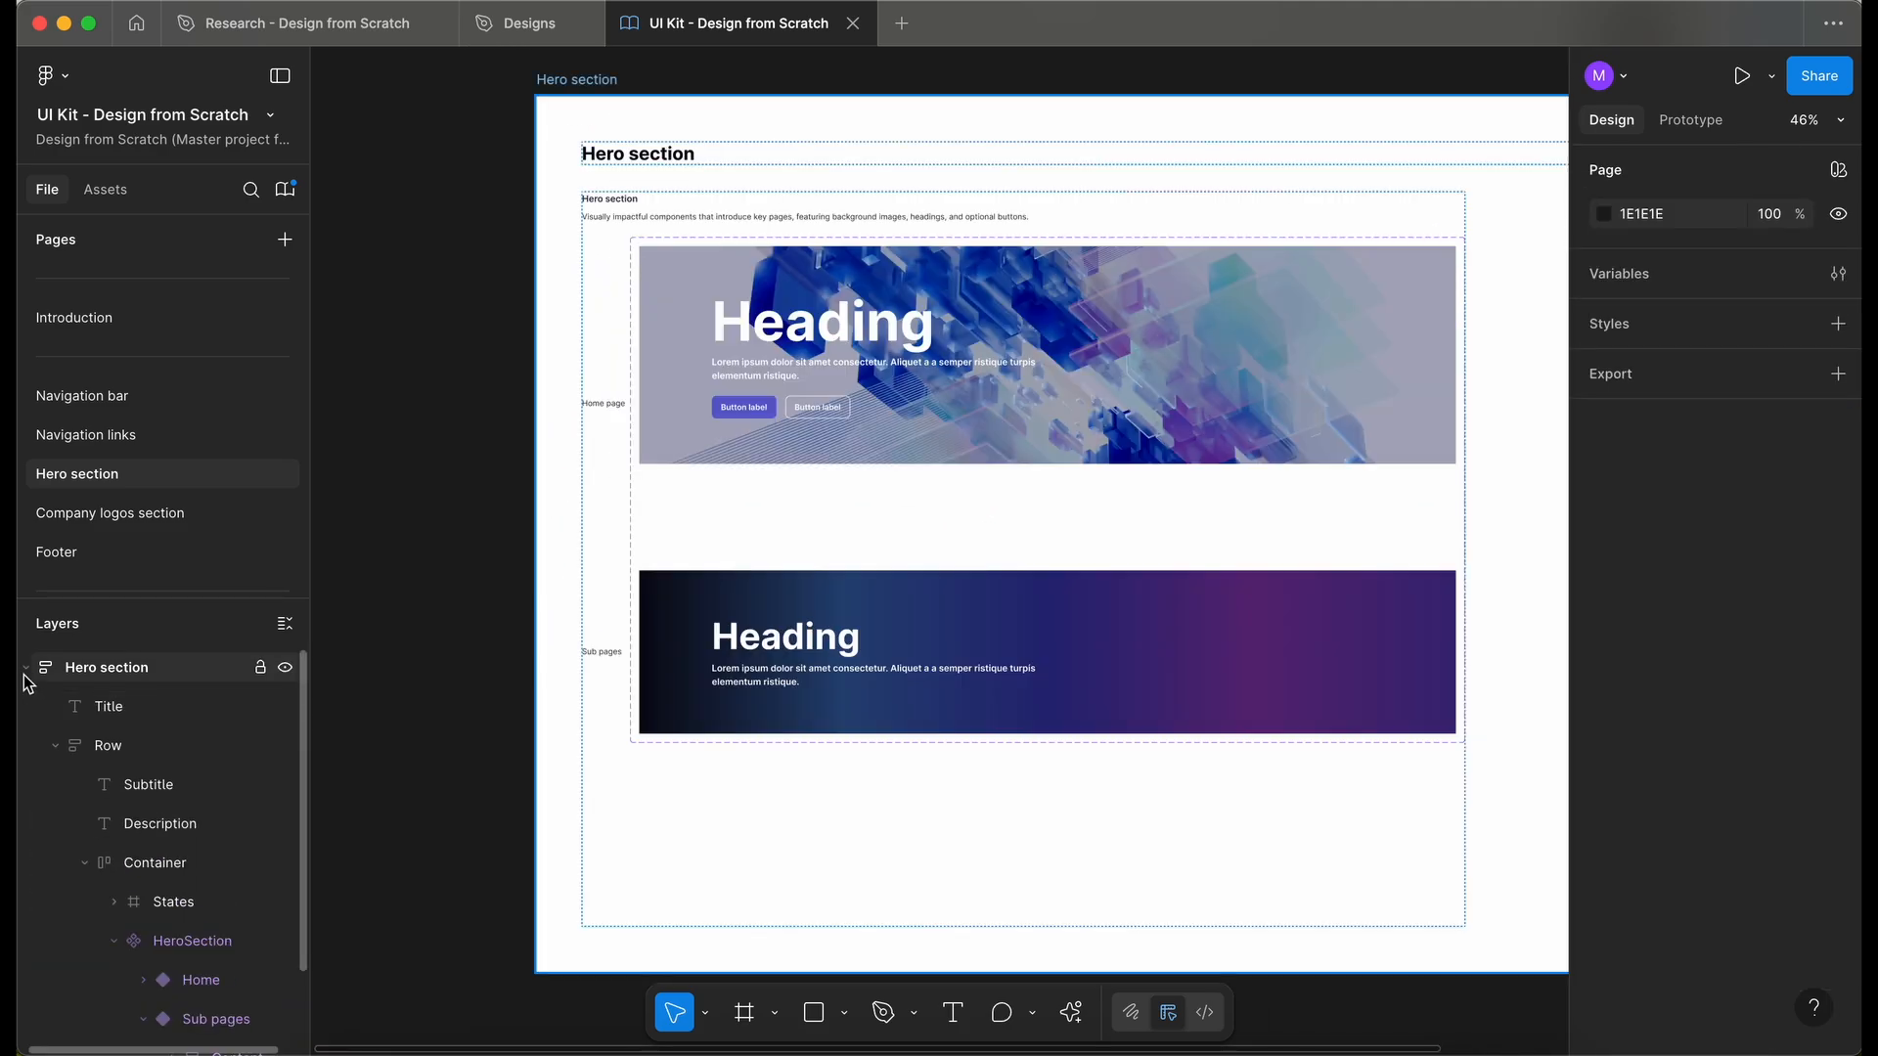
{"action": "left_click", "coordinate": [23, 673]}
{"action": "left_click", "coordinate": [261, 673]}
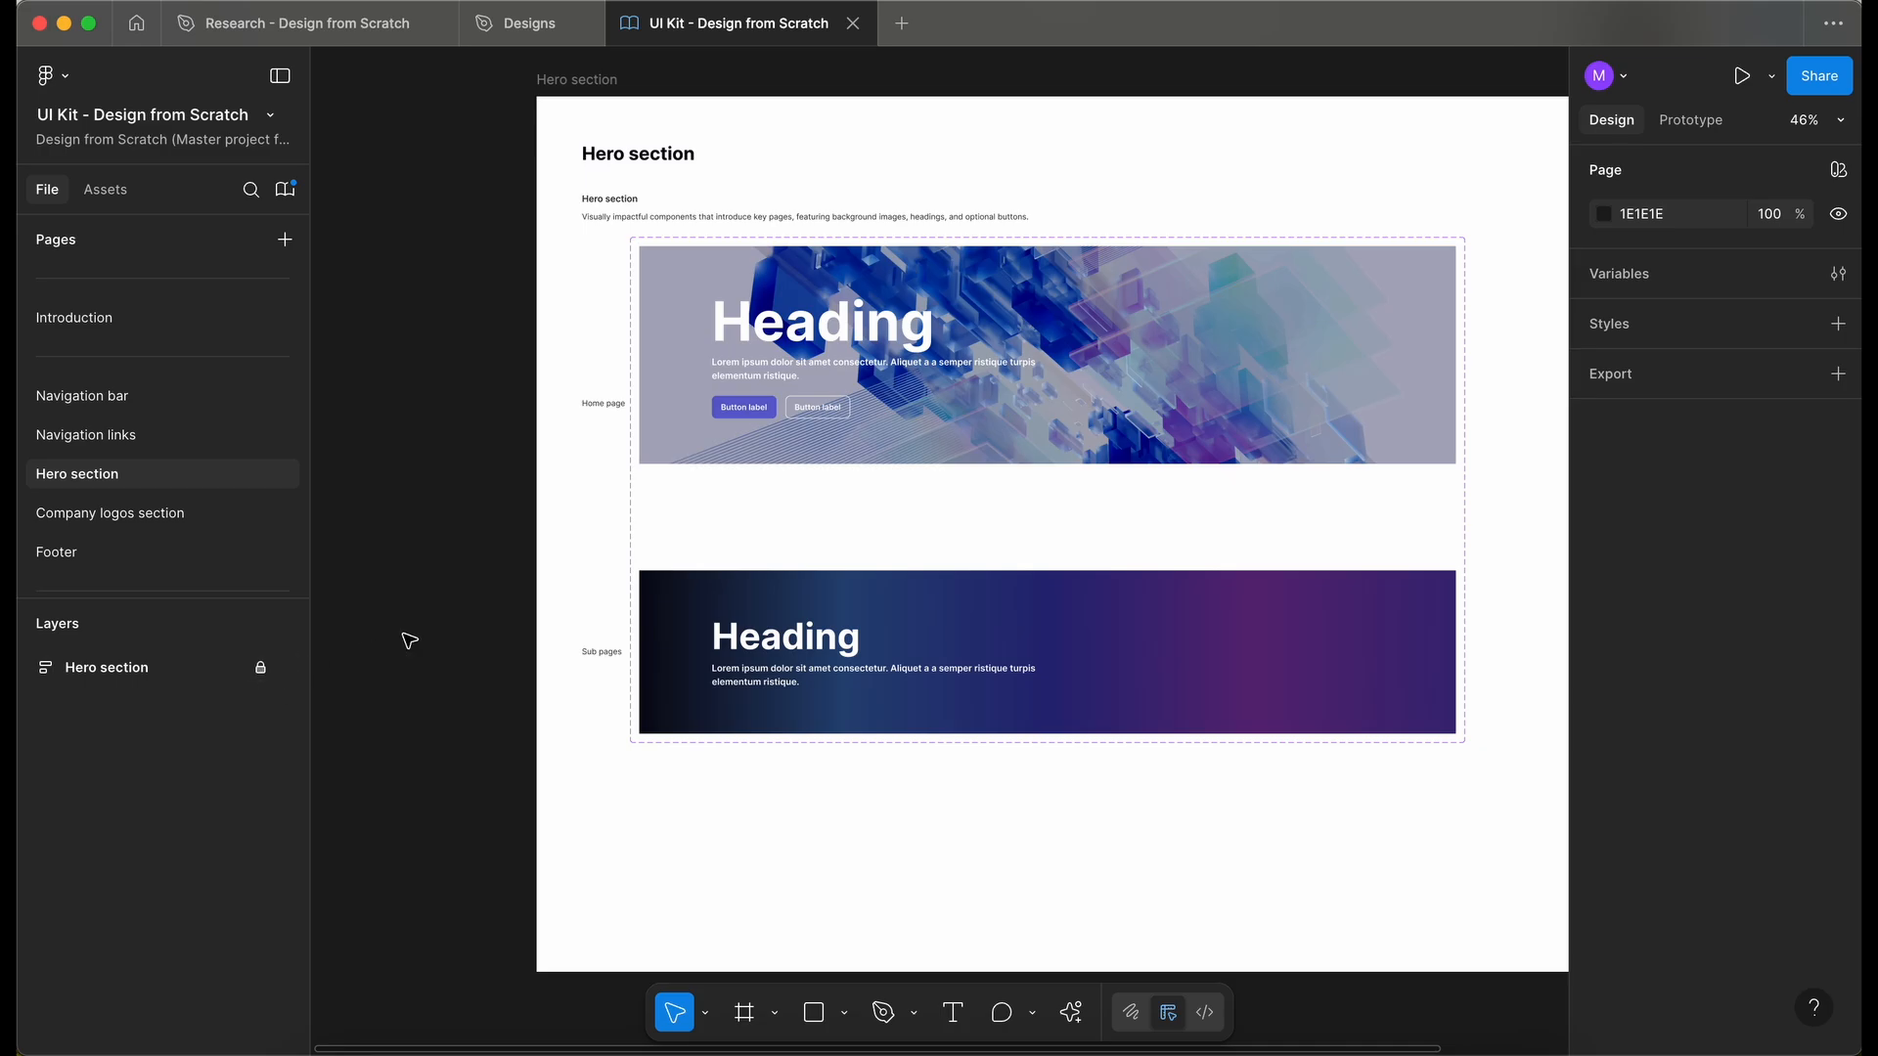
- Publish the library update with the description "Updated sub pages hero section background colour."
{"action": "left_click", "coordinate": [286, 189]}
{"action": "left_click", "coordinate": [1336, 265]}
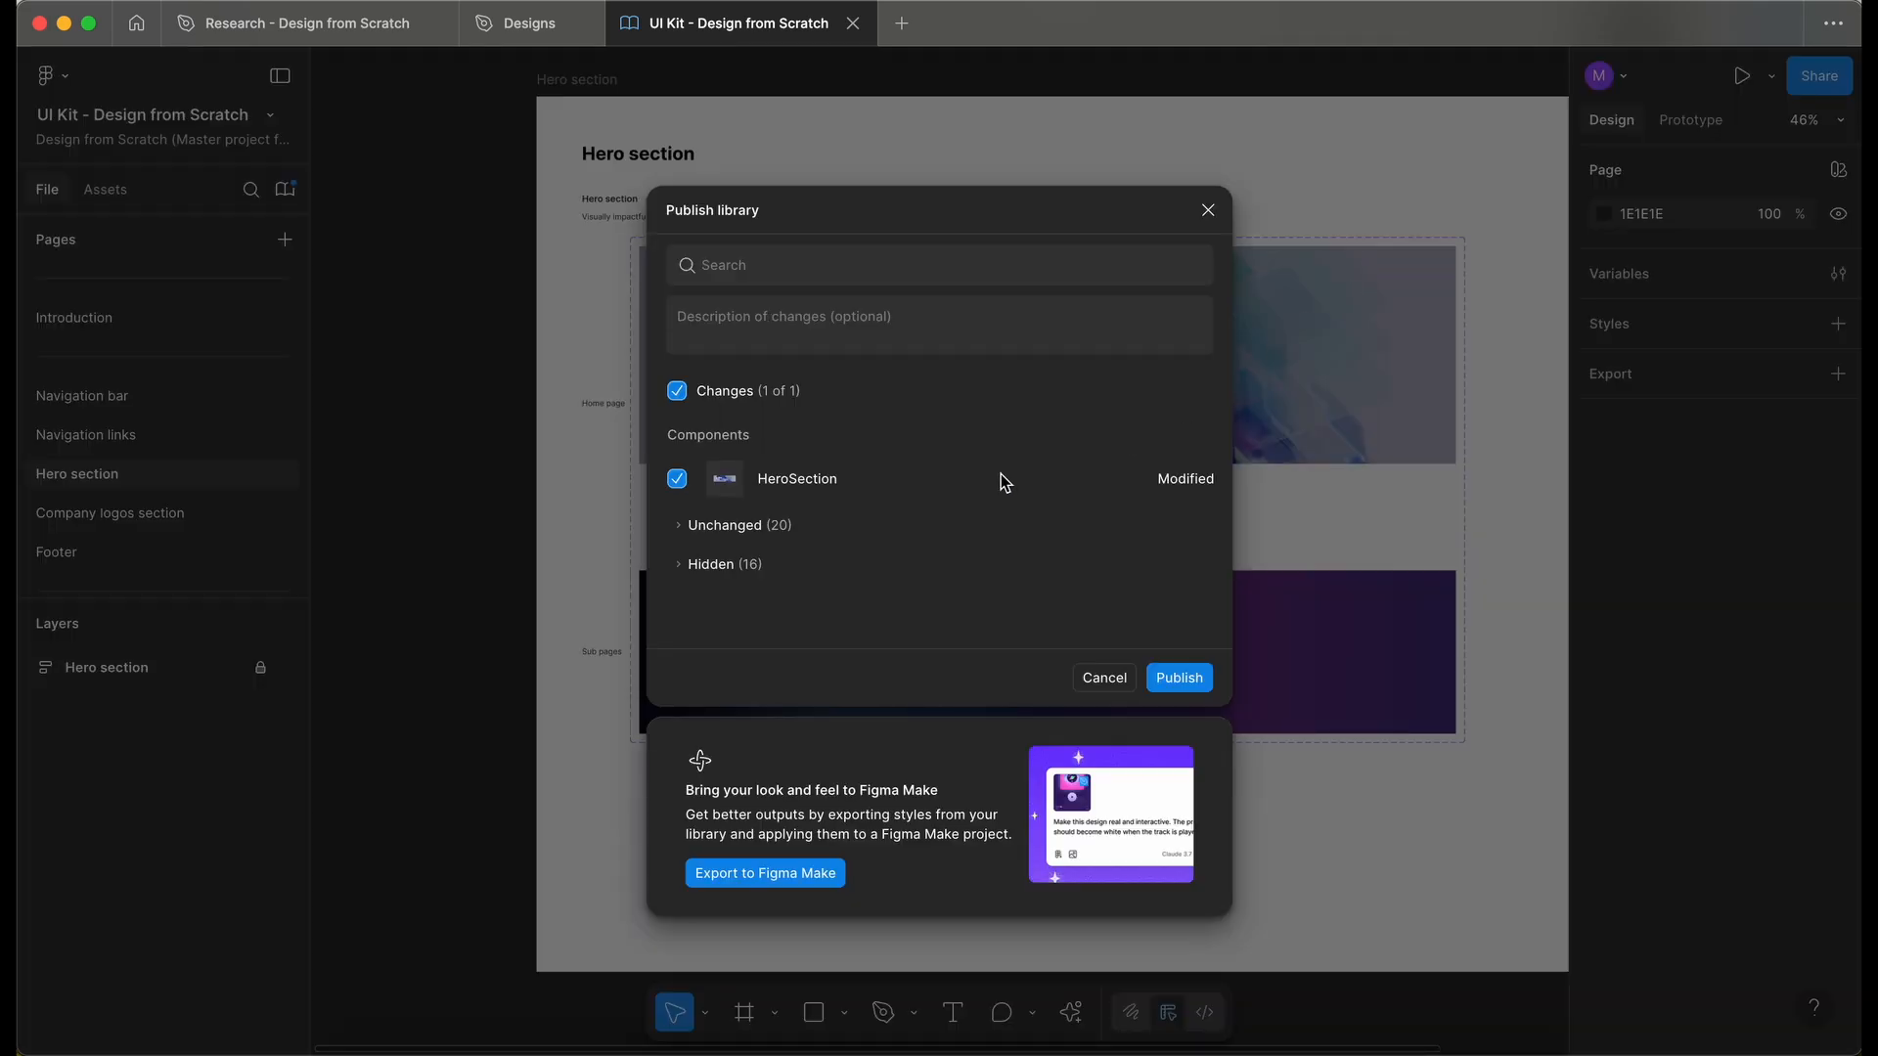
{"action": "left_click", "coordinate": [750, 323]}
{"action": "type", "text": "Updated sub pages hero section background colour."}
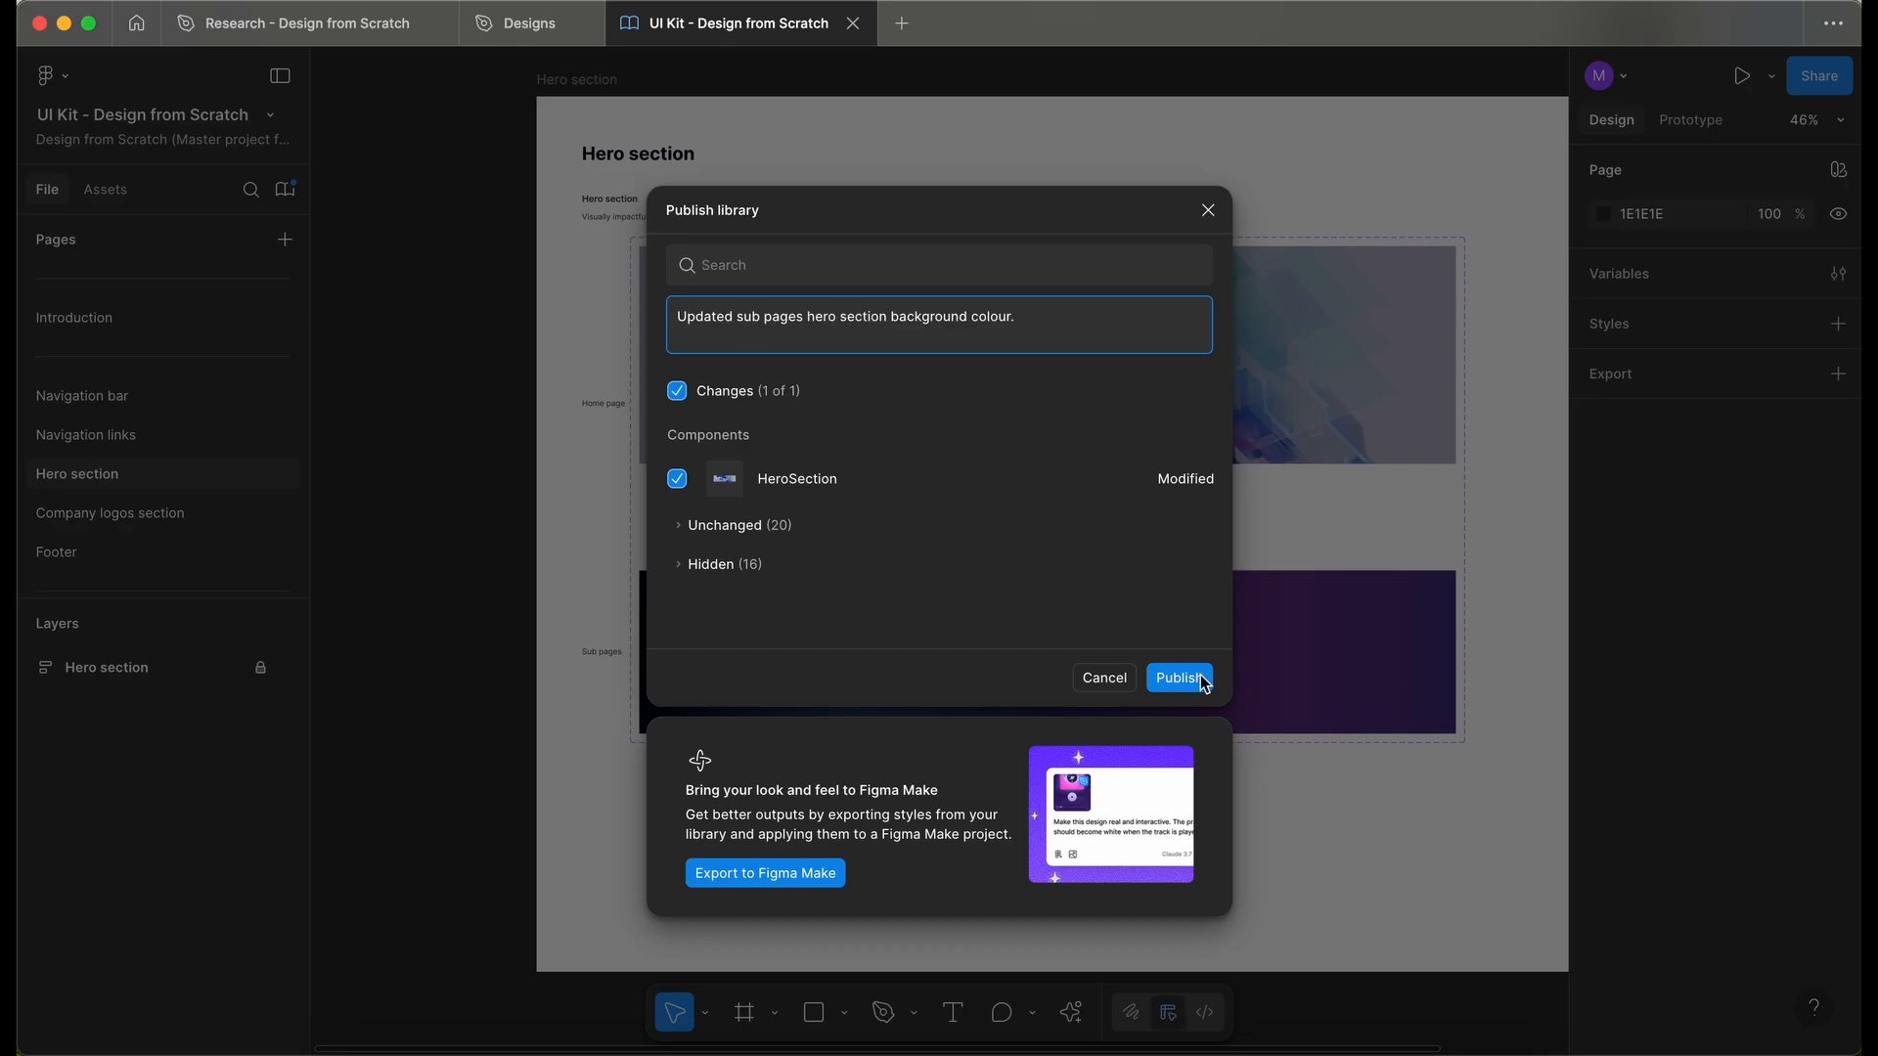
{"action": "left_click", "coordinate": [1190, 684]}
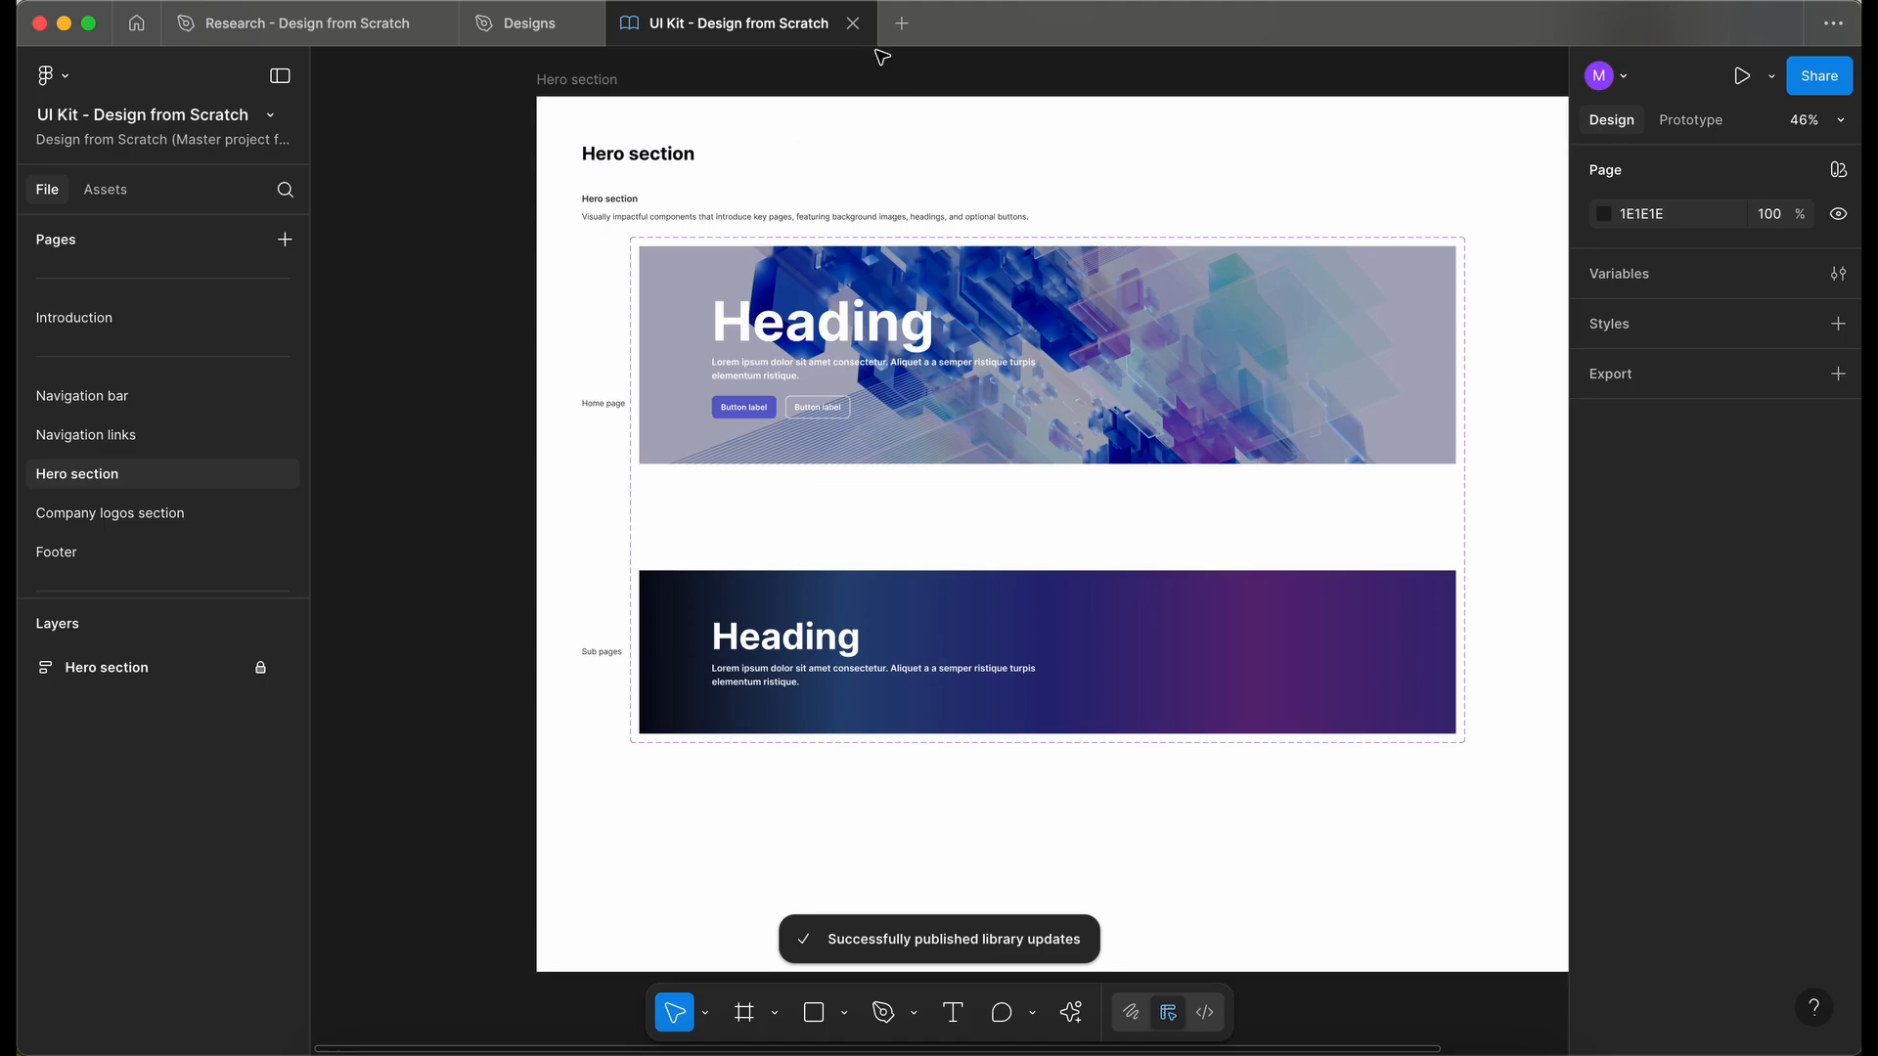
- Switch to the Designs file and inspect the HeroSection instance on the About us page
{"action": "left_click", "coordinate": [539, 43]}
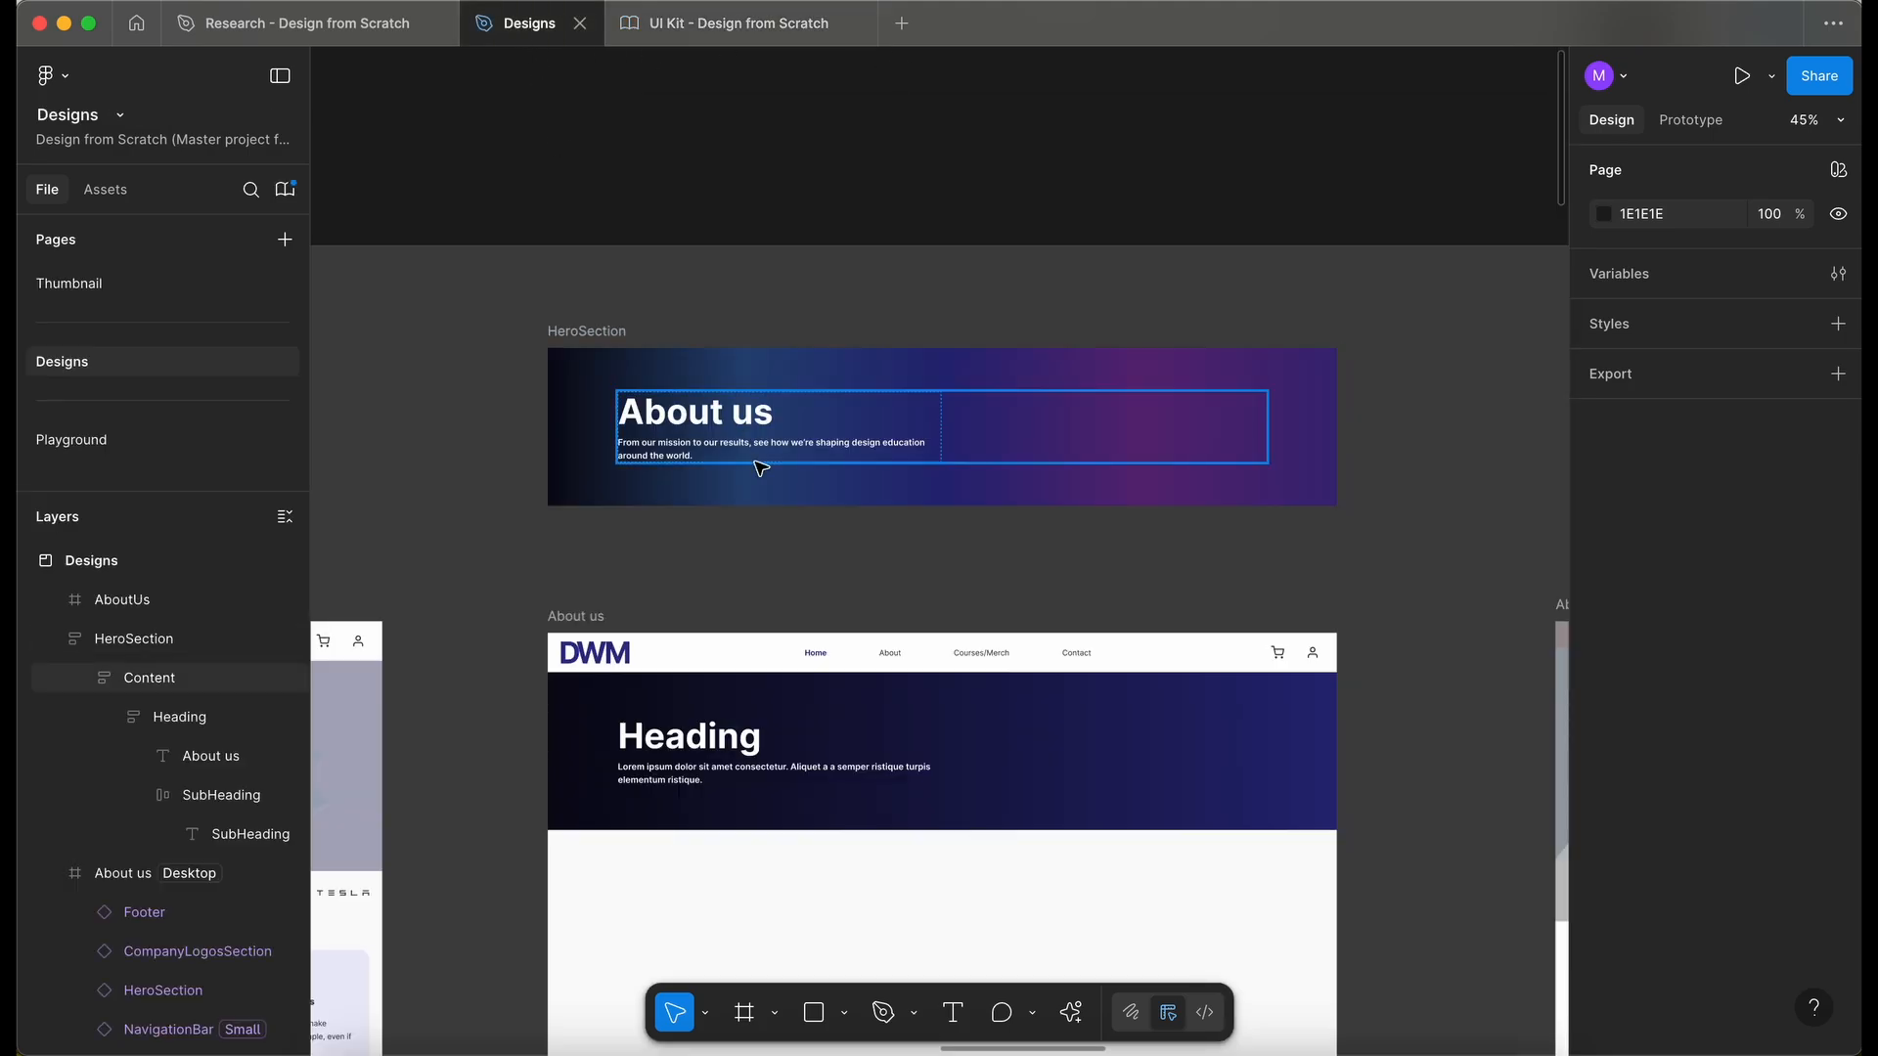
{"action": "left_click", "coordinate": [576, 253]}
{"action": "scroll", "coordinate": [582, 269], "scroll_direction": "down", "scroll_amount": 3}
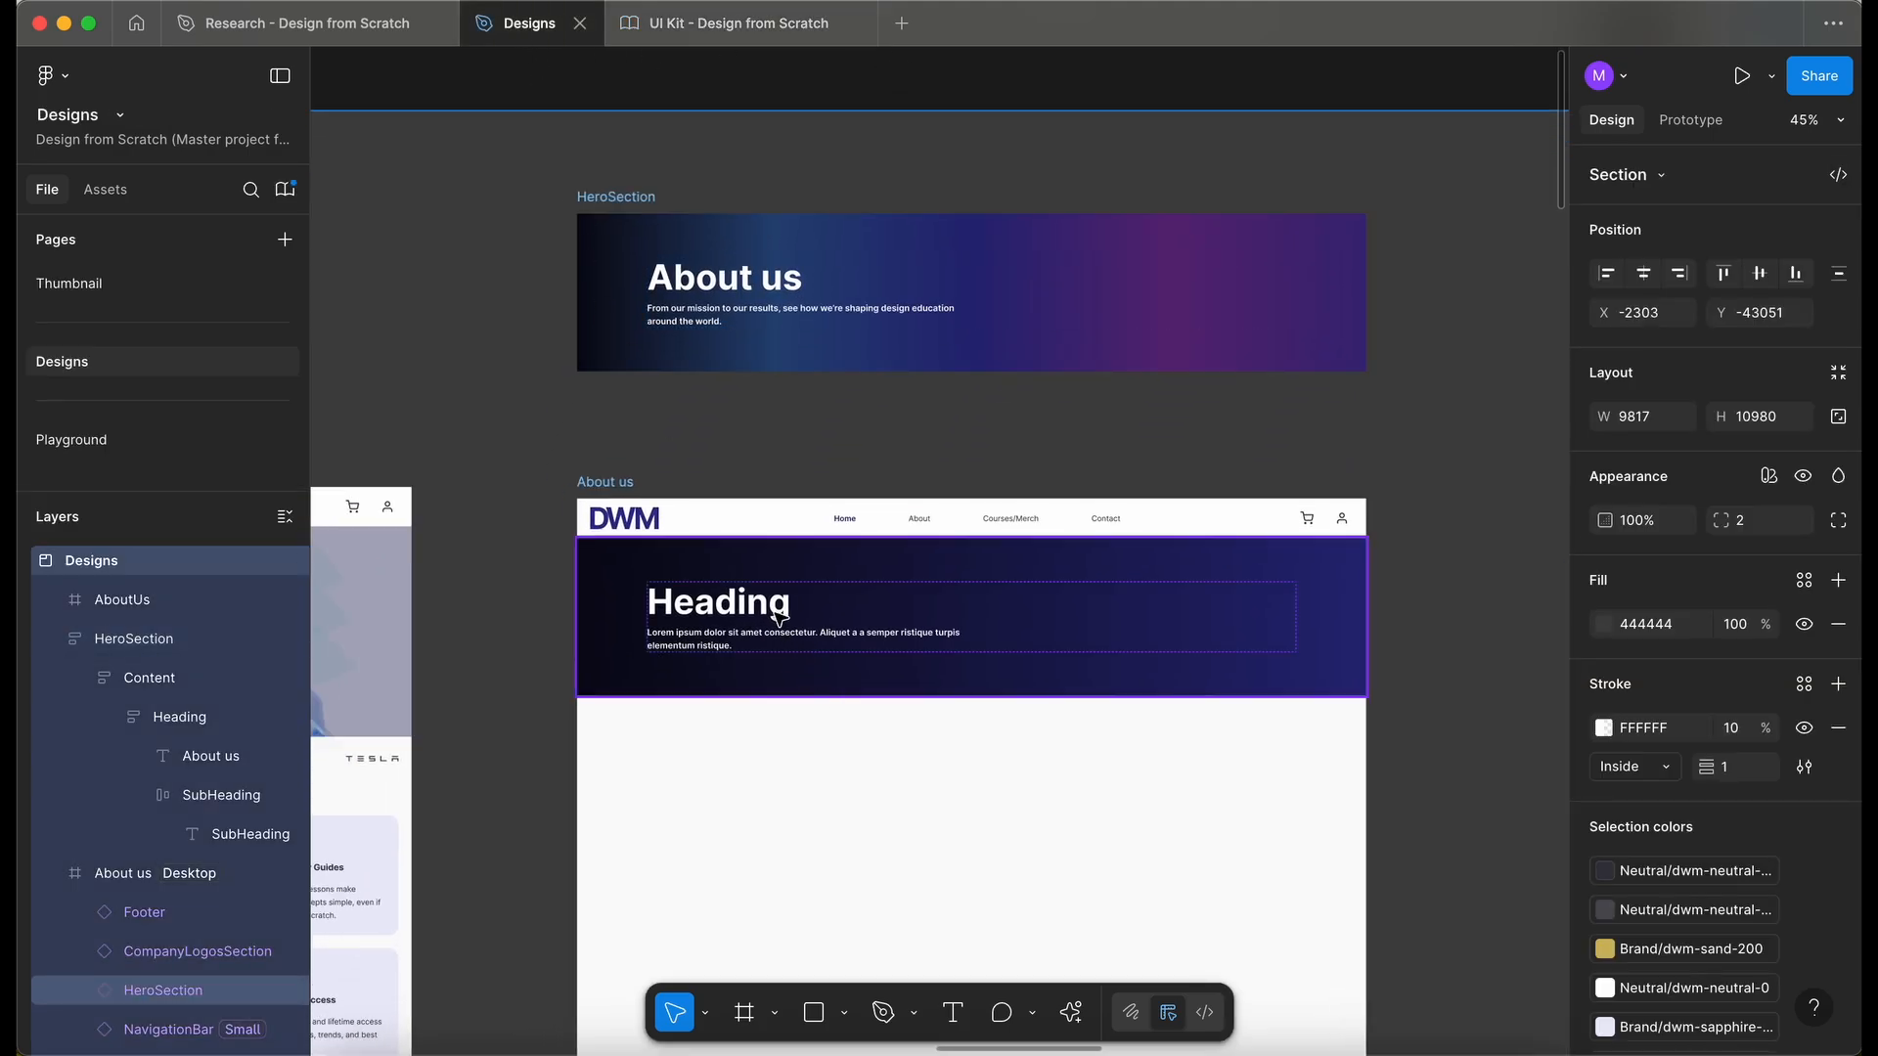
{"action": "left_click", "coordinate": [755, 648]}
{"action": "scroll", "coordinate": [772, 575], "scroll_direction": "down", "scroll_amount": 2}
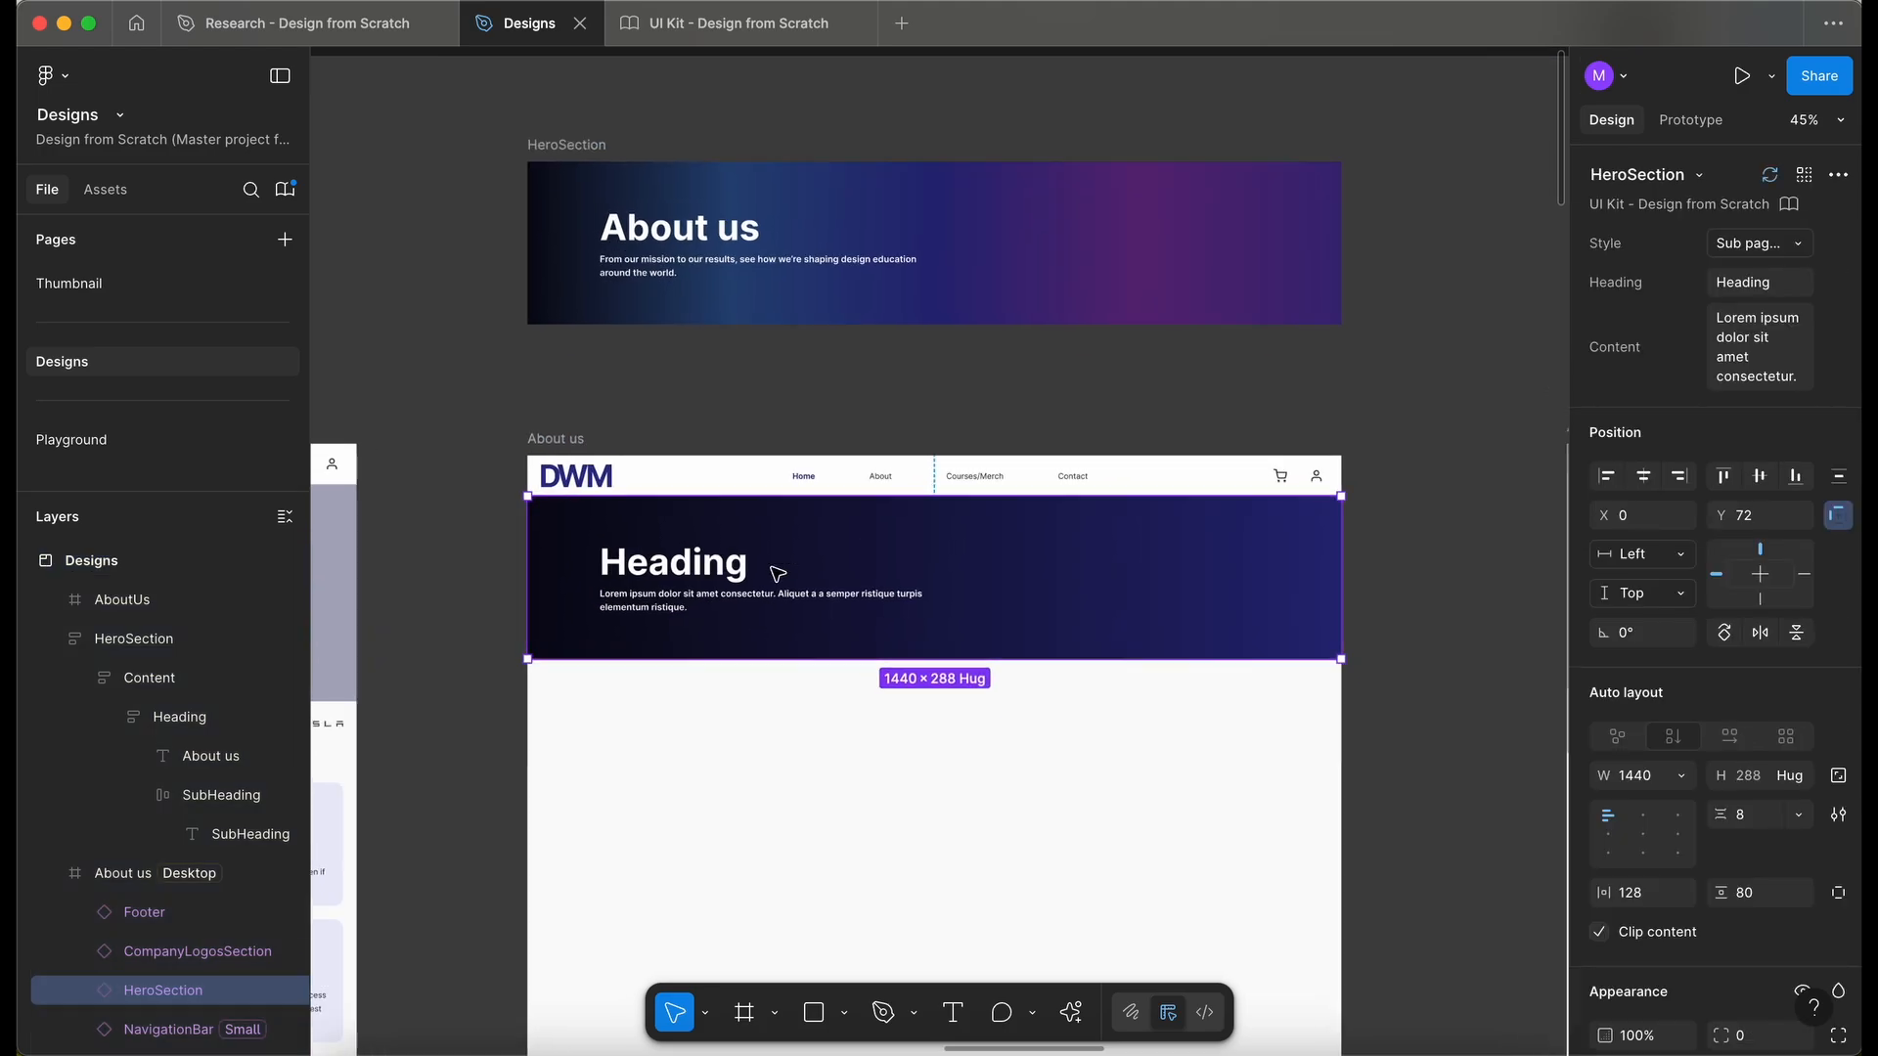
{"action": "left_click", "coordinate": [769, 390]}
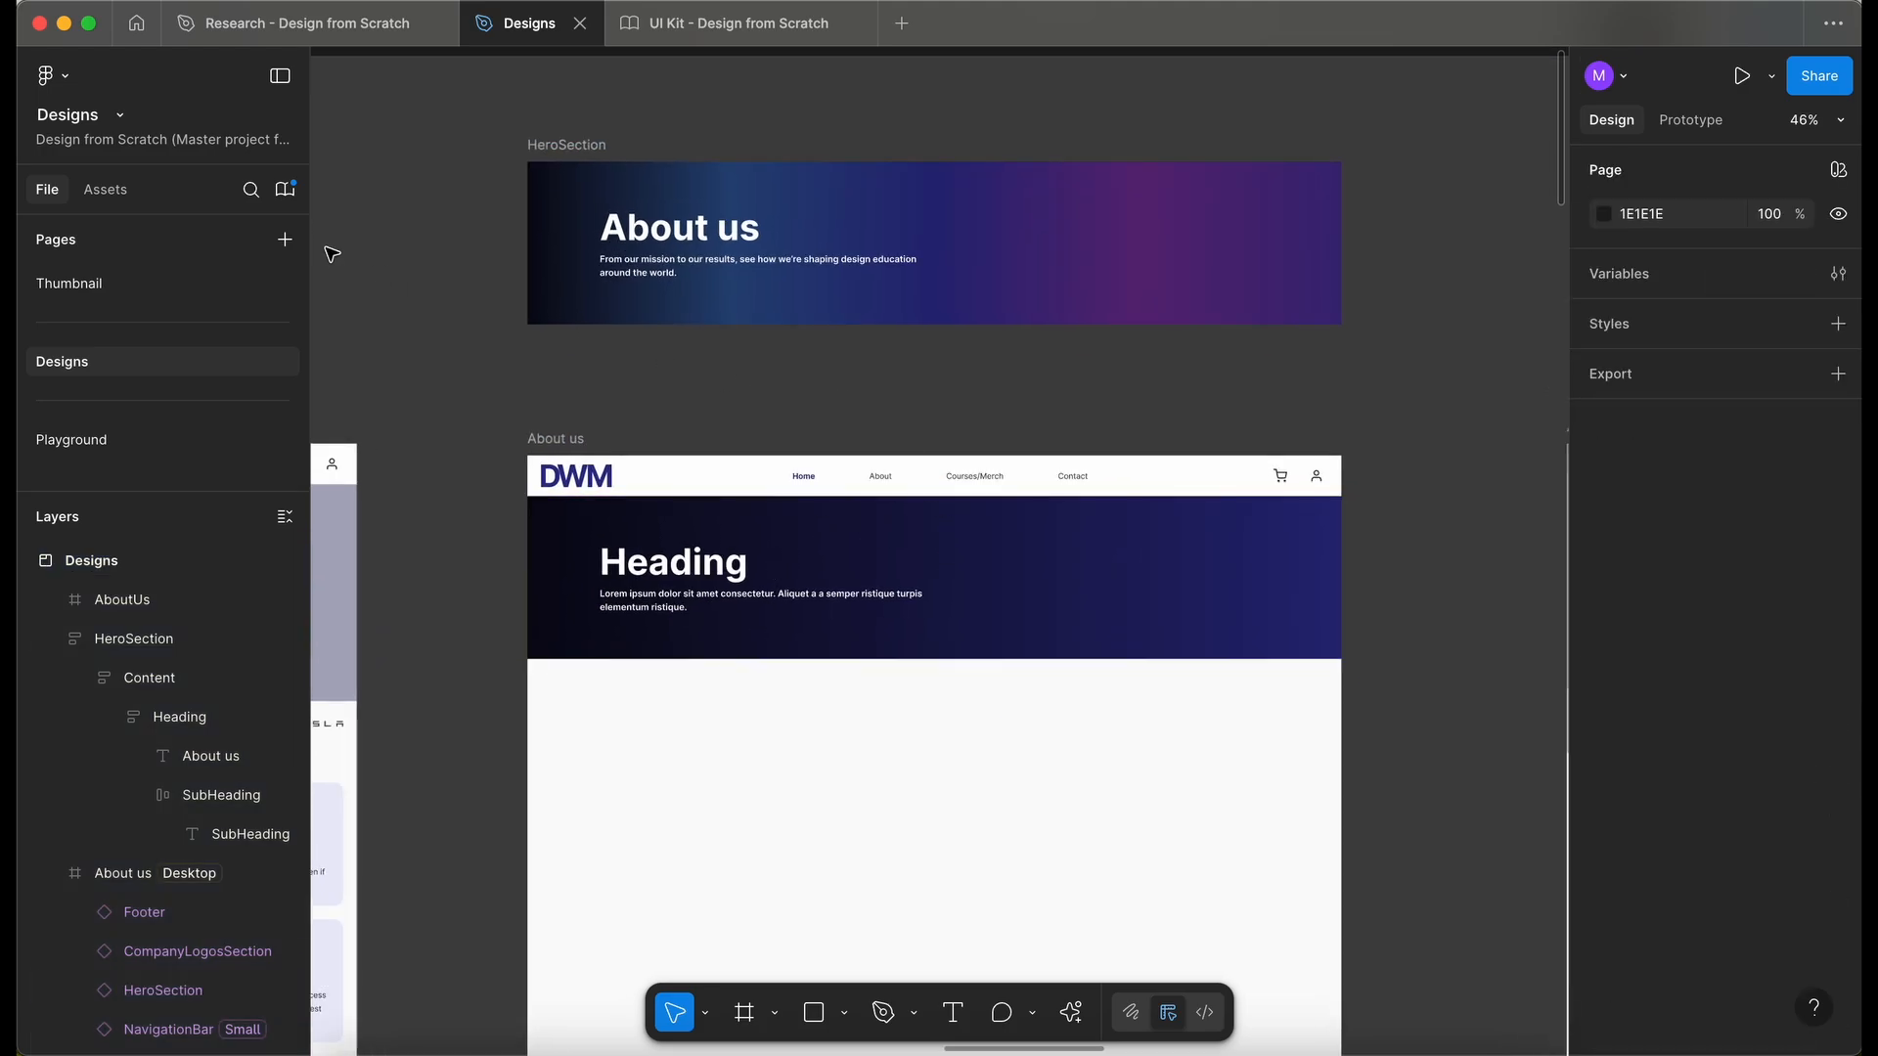
- Review the incoming HeroSection library update across its instances and apply it to all of them
{"action": "left_click", "coordinate": [285, 190]}
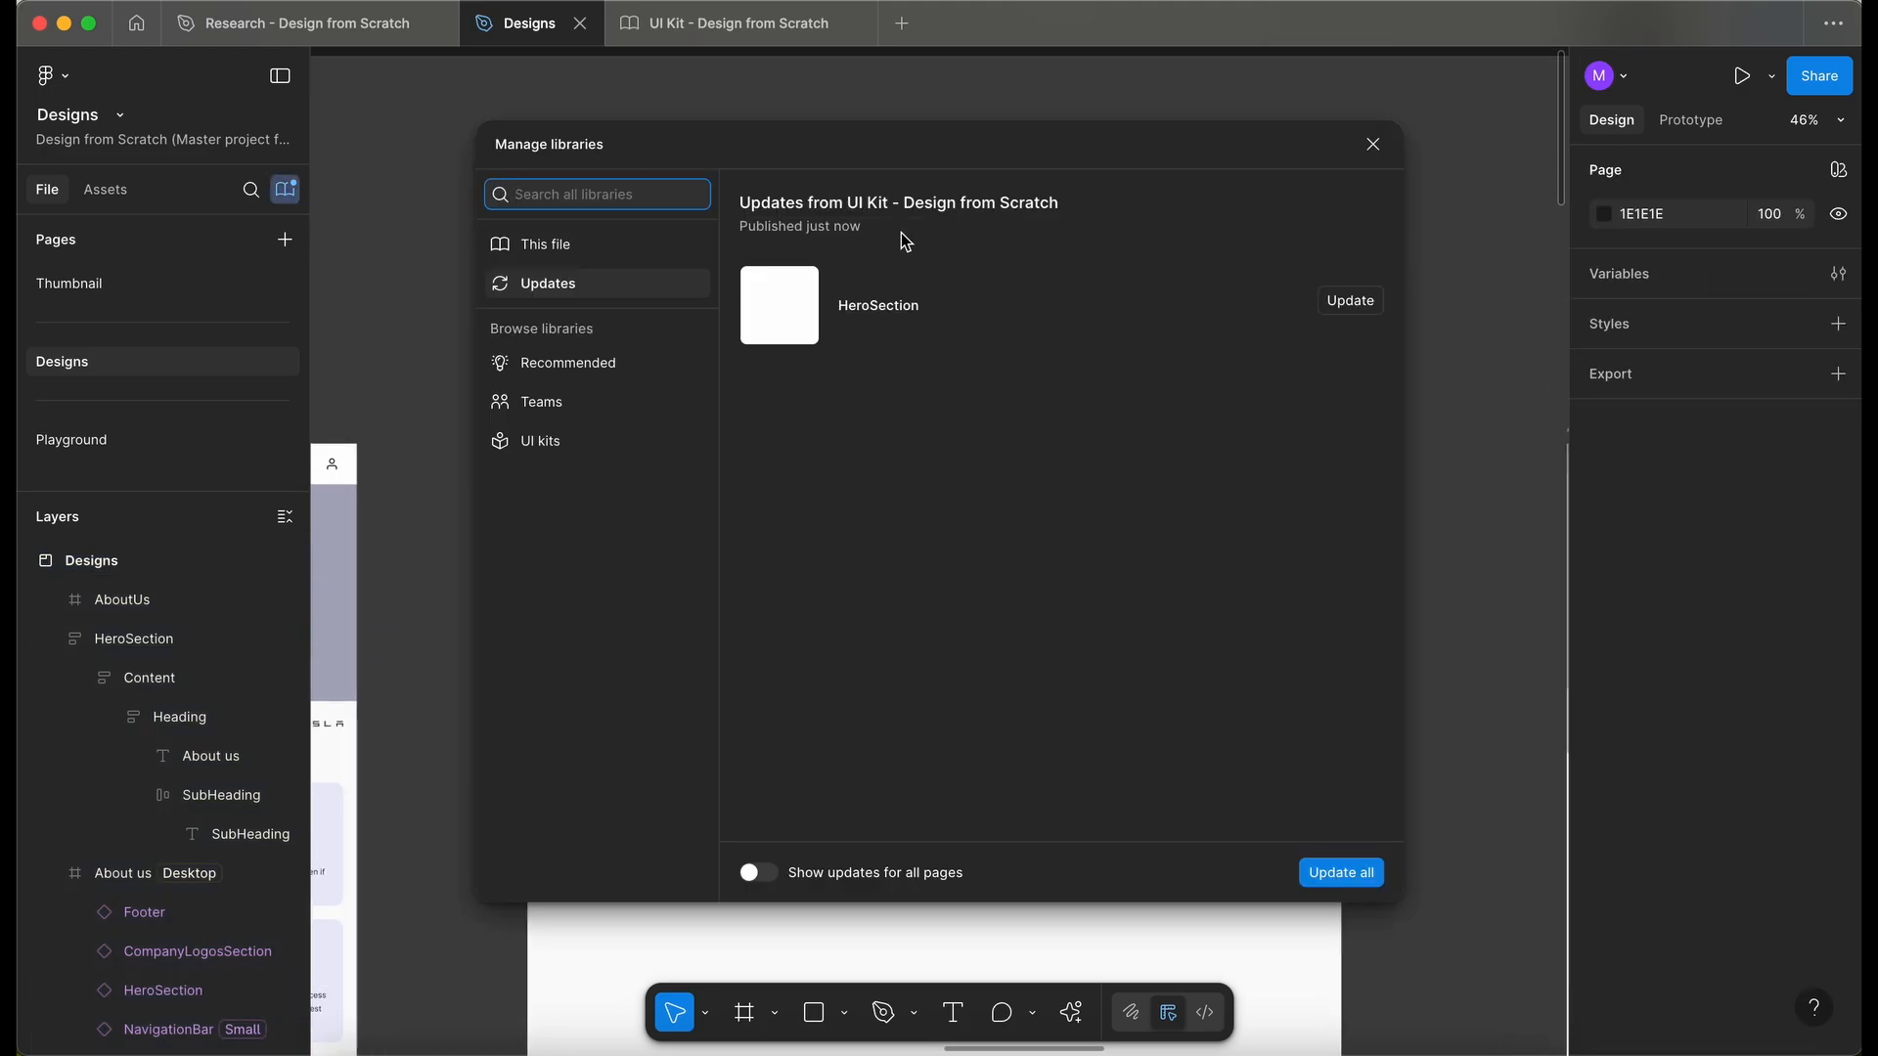
{"action": "left_click", "coordinate": [1041, 313]}
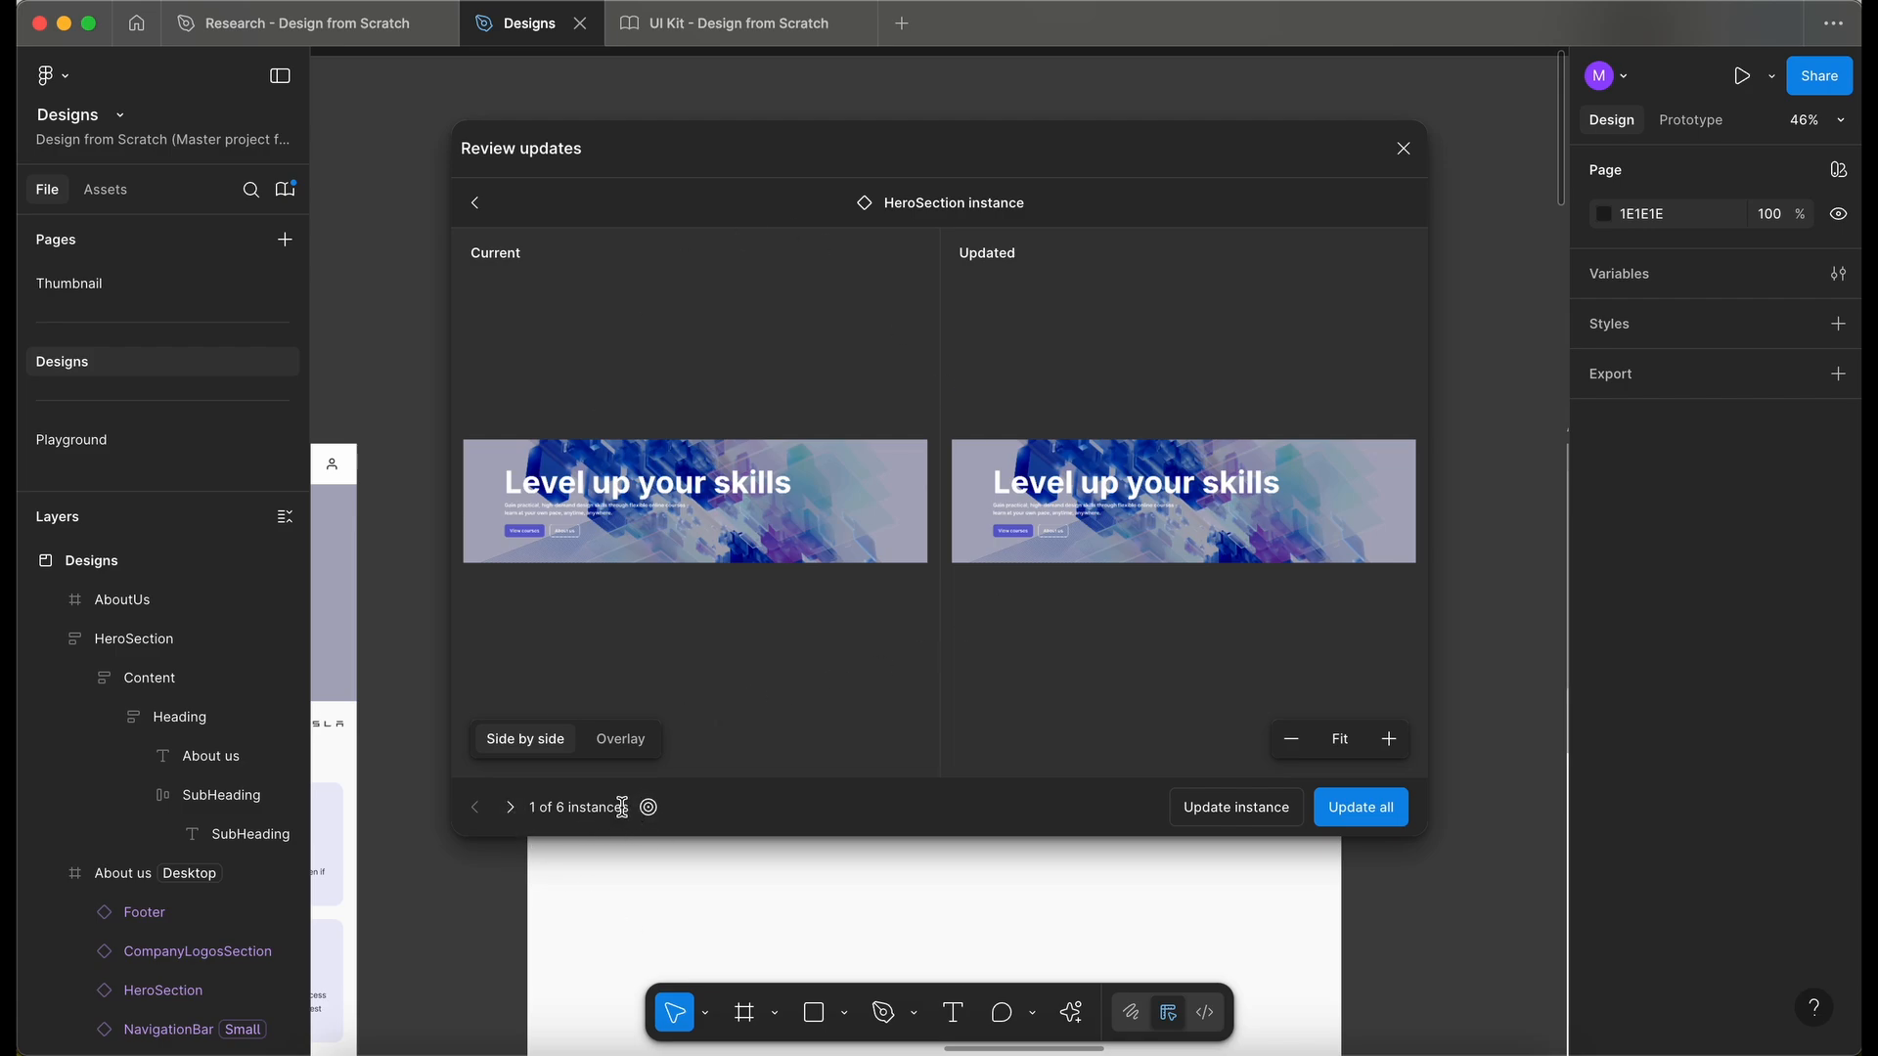
{"action": "left_click", "coordinate": [511, 810]}
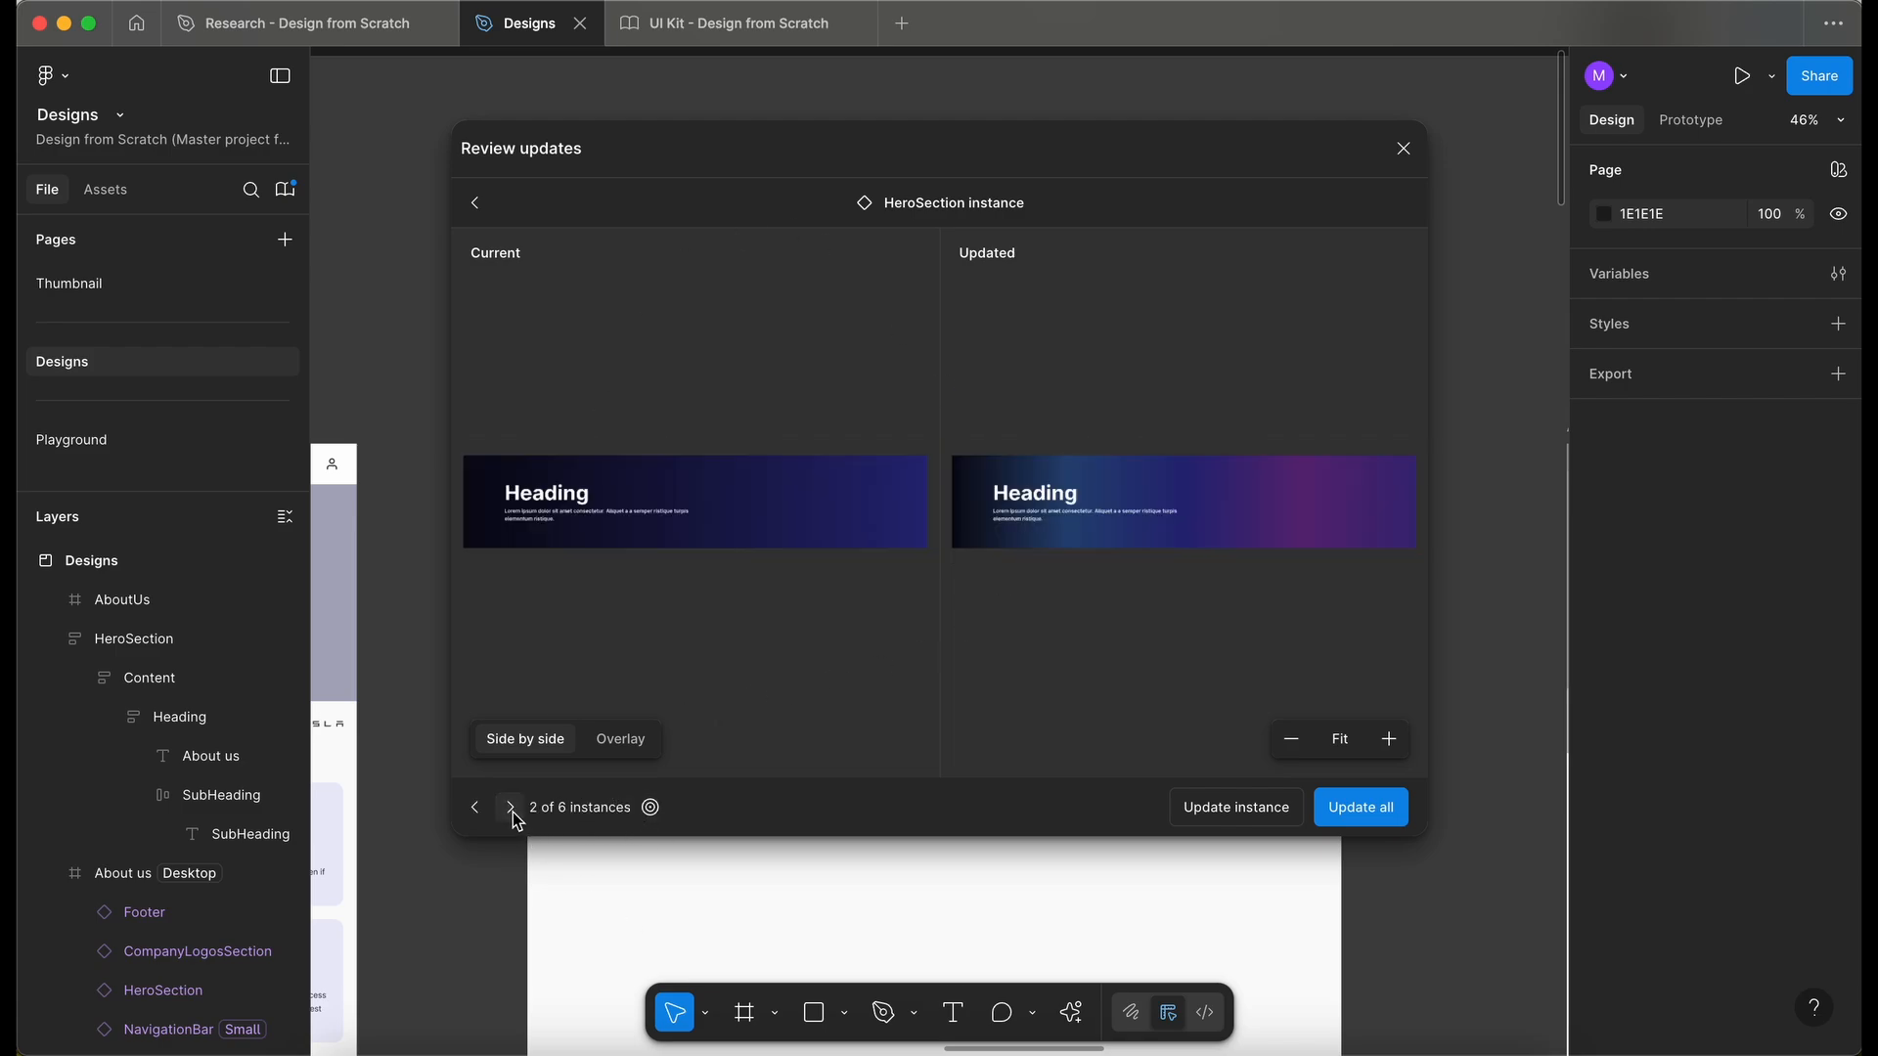
{"action": "left_click", "coordinate": [512, 812]}
{"action": "left_click", "coordinate": [512, 812]}
{"action": "left_click", "coordinate": [507, 812]}
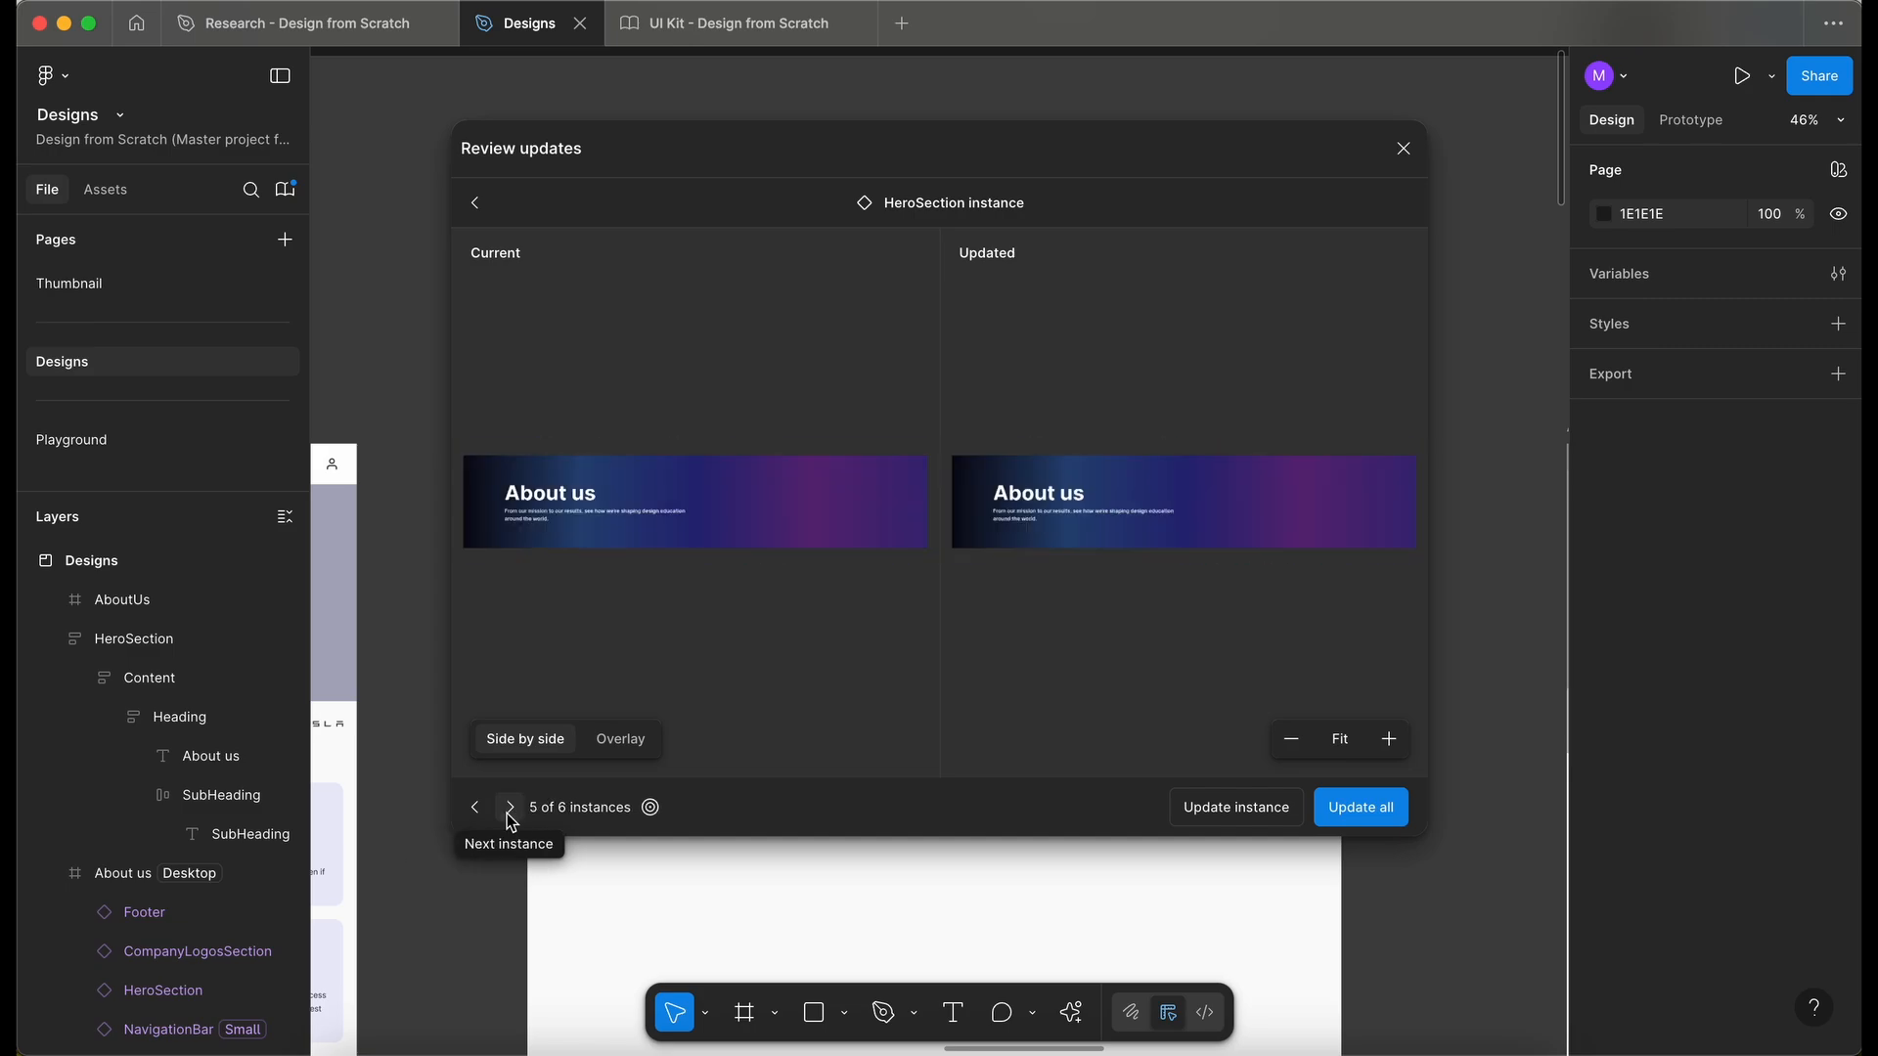
{"action": "left_click", "coordinate": [477, 813]}
{"action": "left_click", "coordinate": [477, 813]}
{"action": "left_click", "coordinate": [477, 812]}
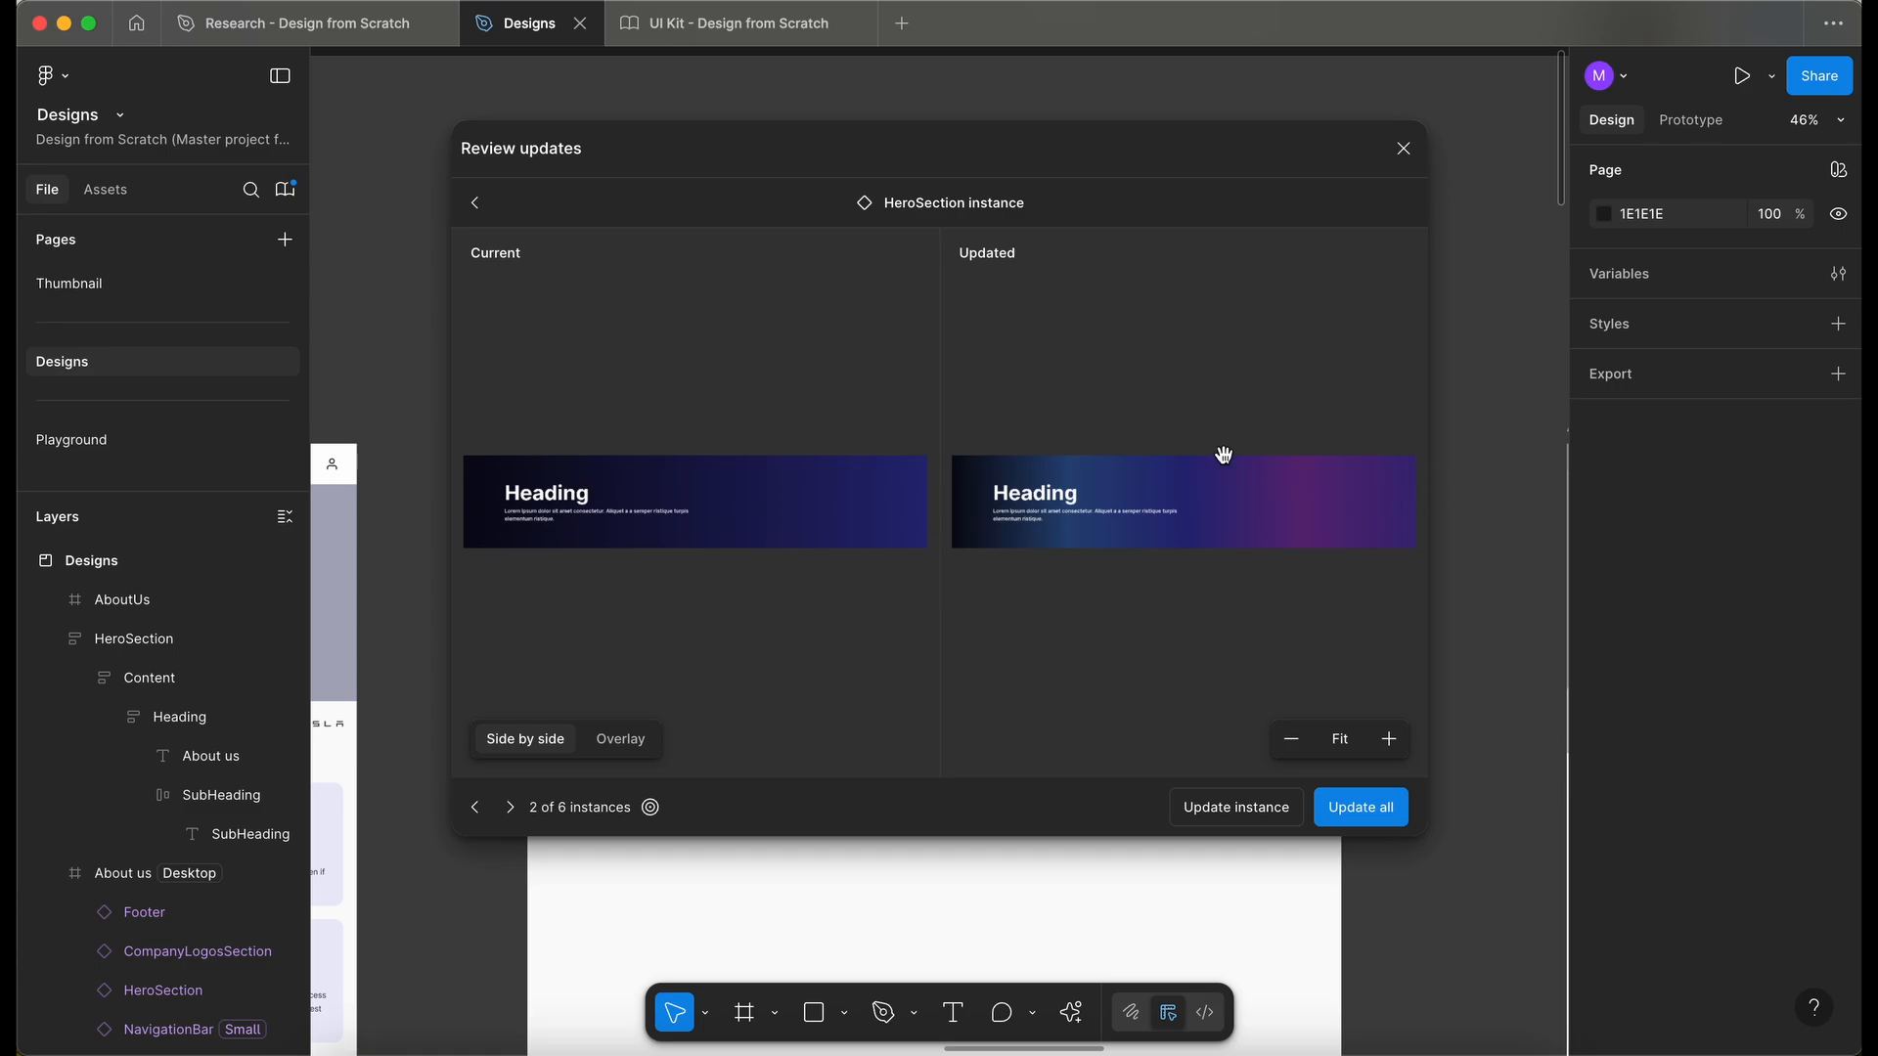
{"action": "left_click", "coordinate": [1382, 817]}
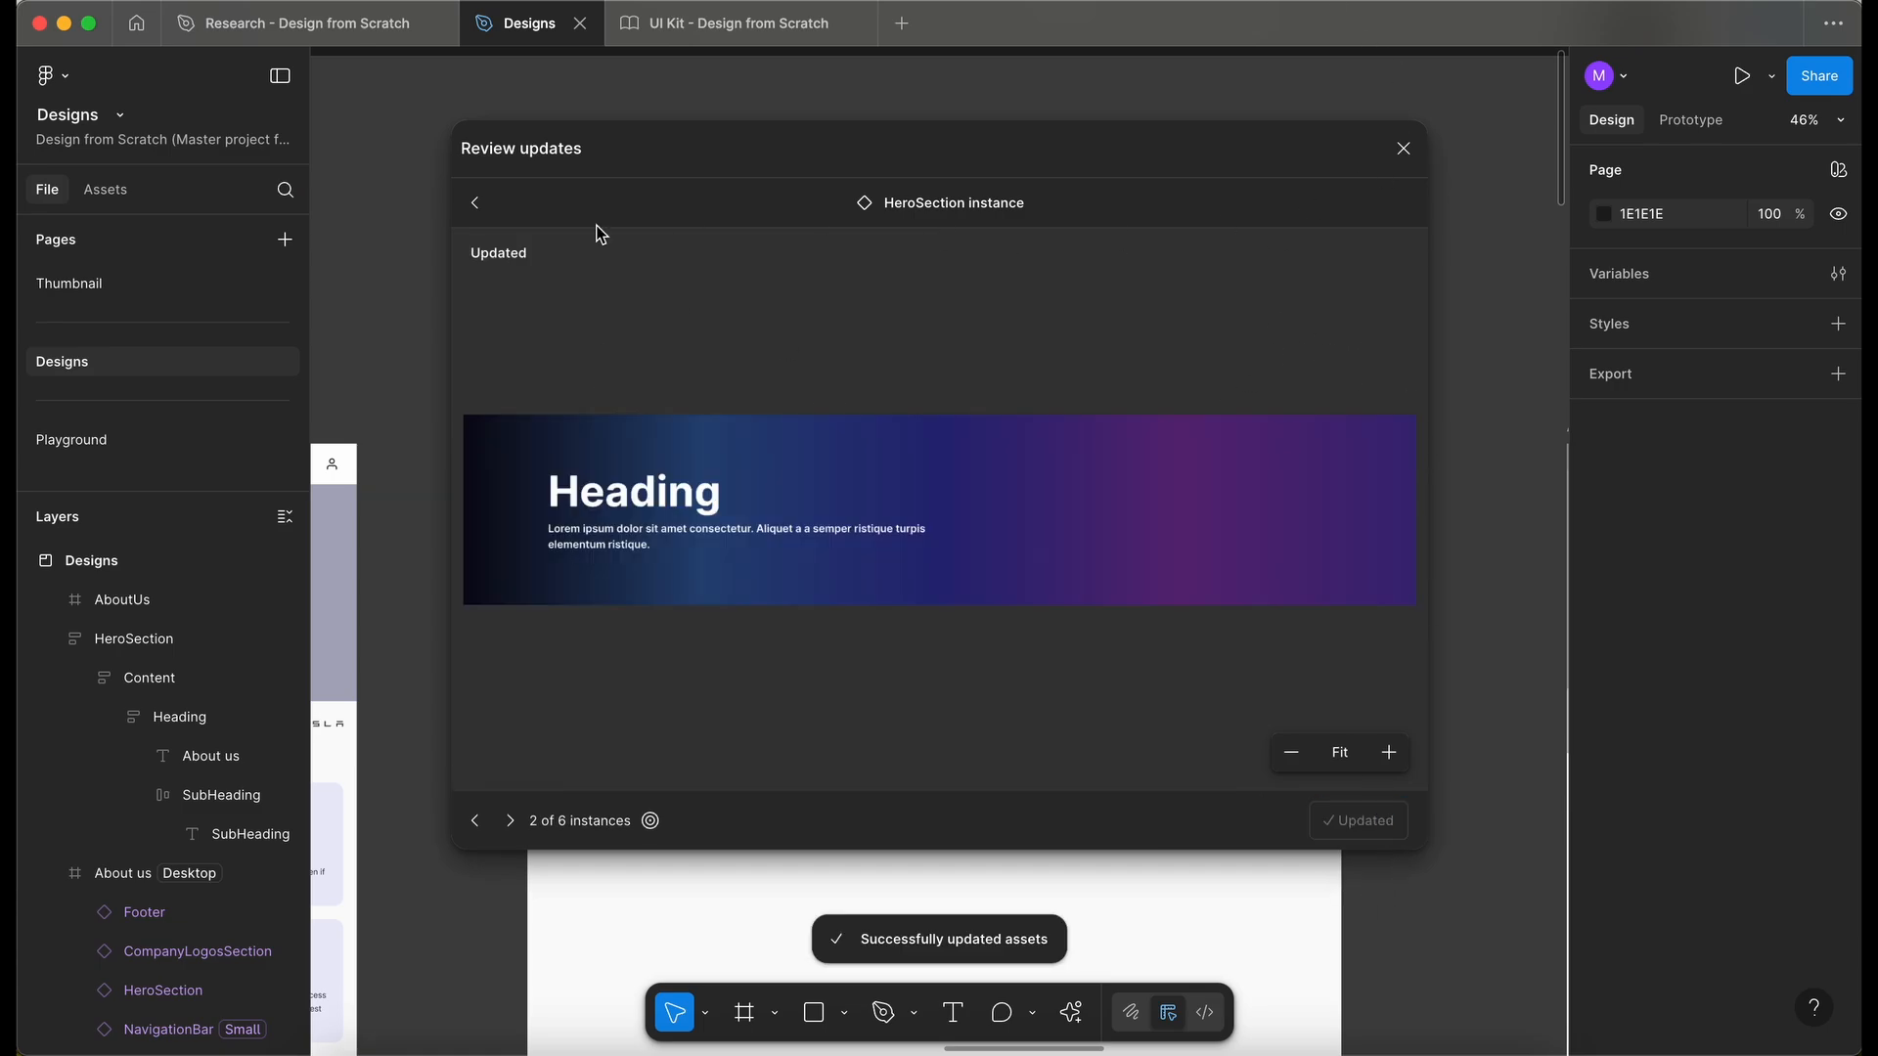
{"action": "left_click", "coordinate": [477, 214]}
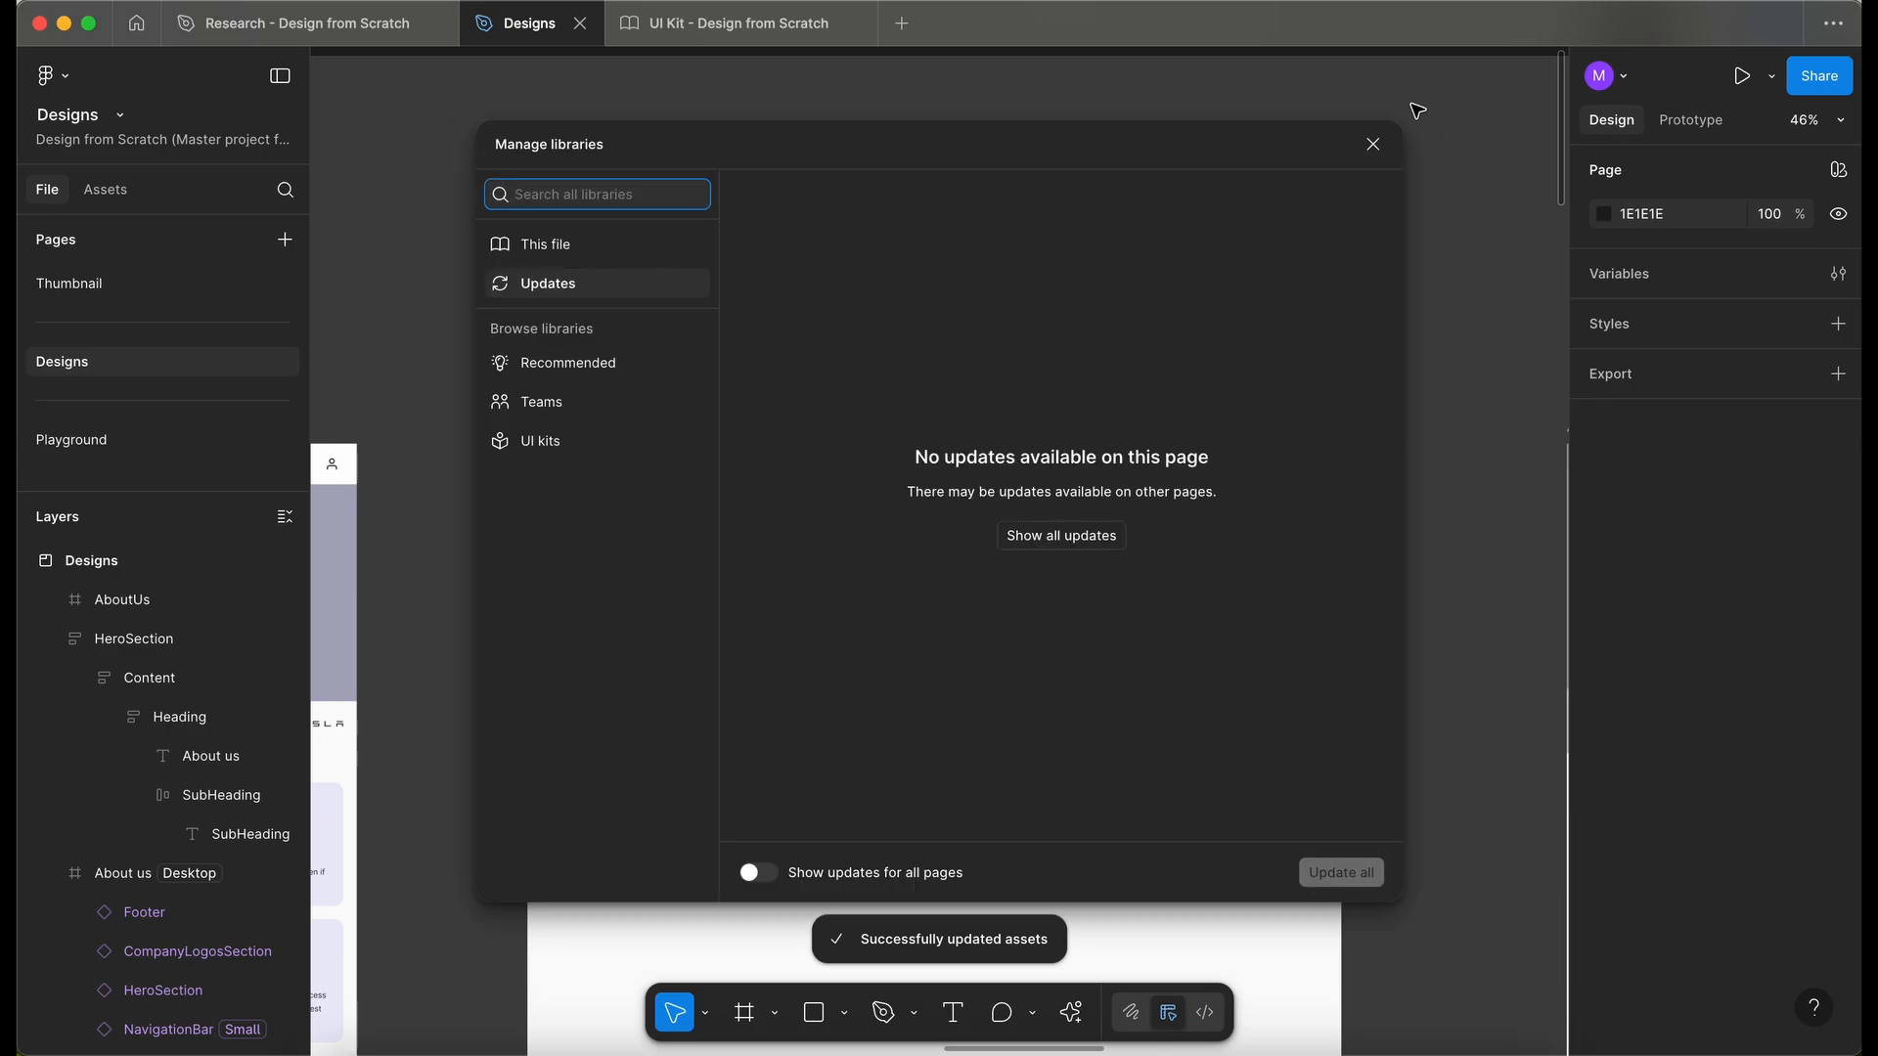
{"action": "left_click", "coordinate": [1372, 146]}
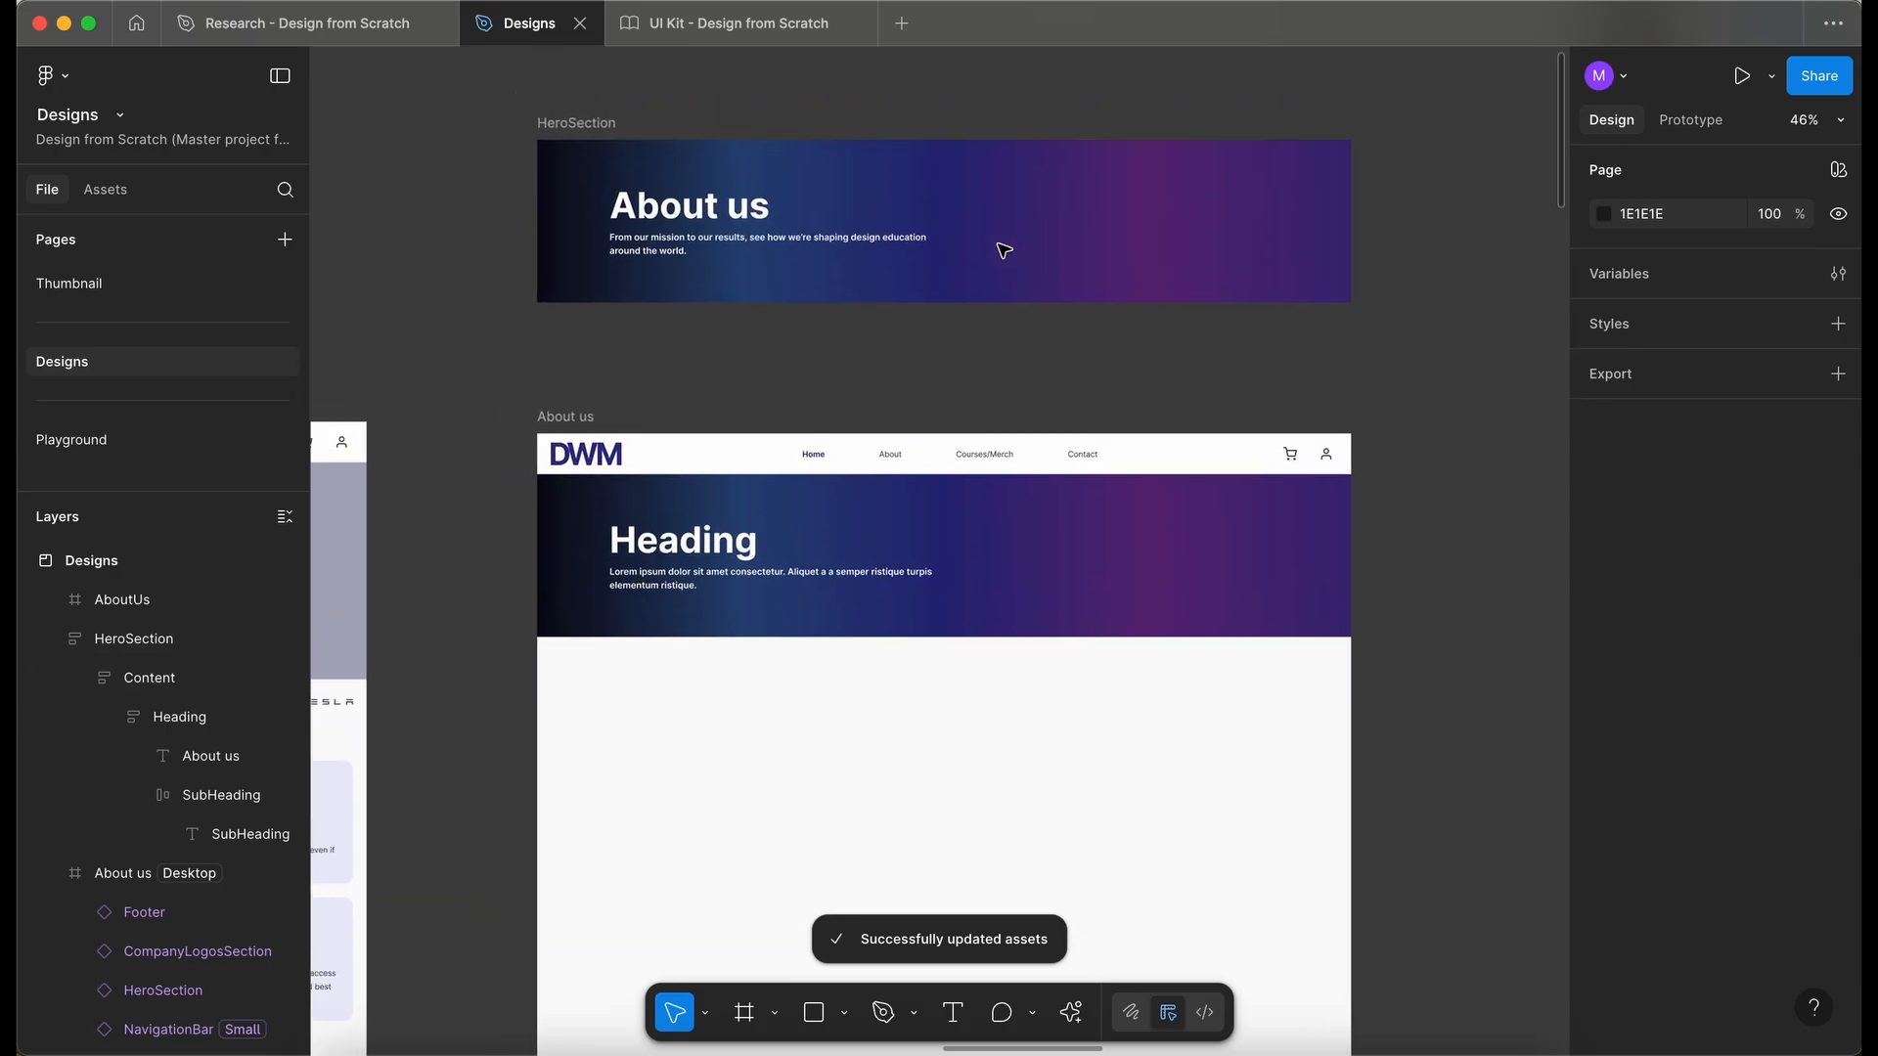
- Set the heading of the About us page's HeroSection instance to About us
{"action": "scroll", "coordinate": [939, 503], "scroll_direction": "up", "scroll_amount": 3}
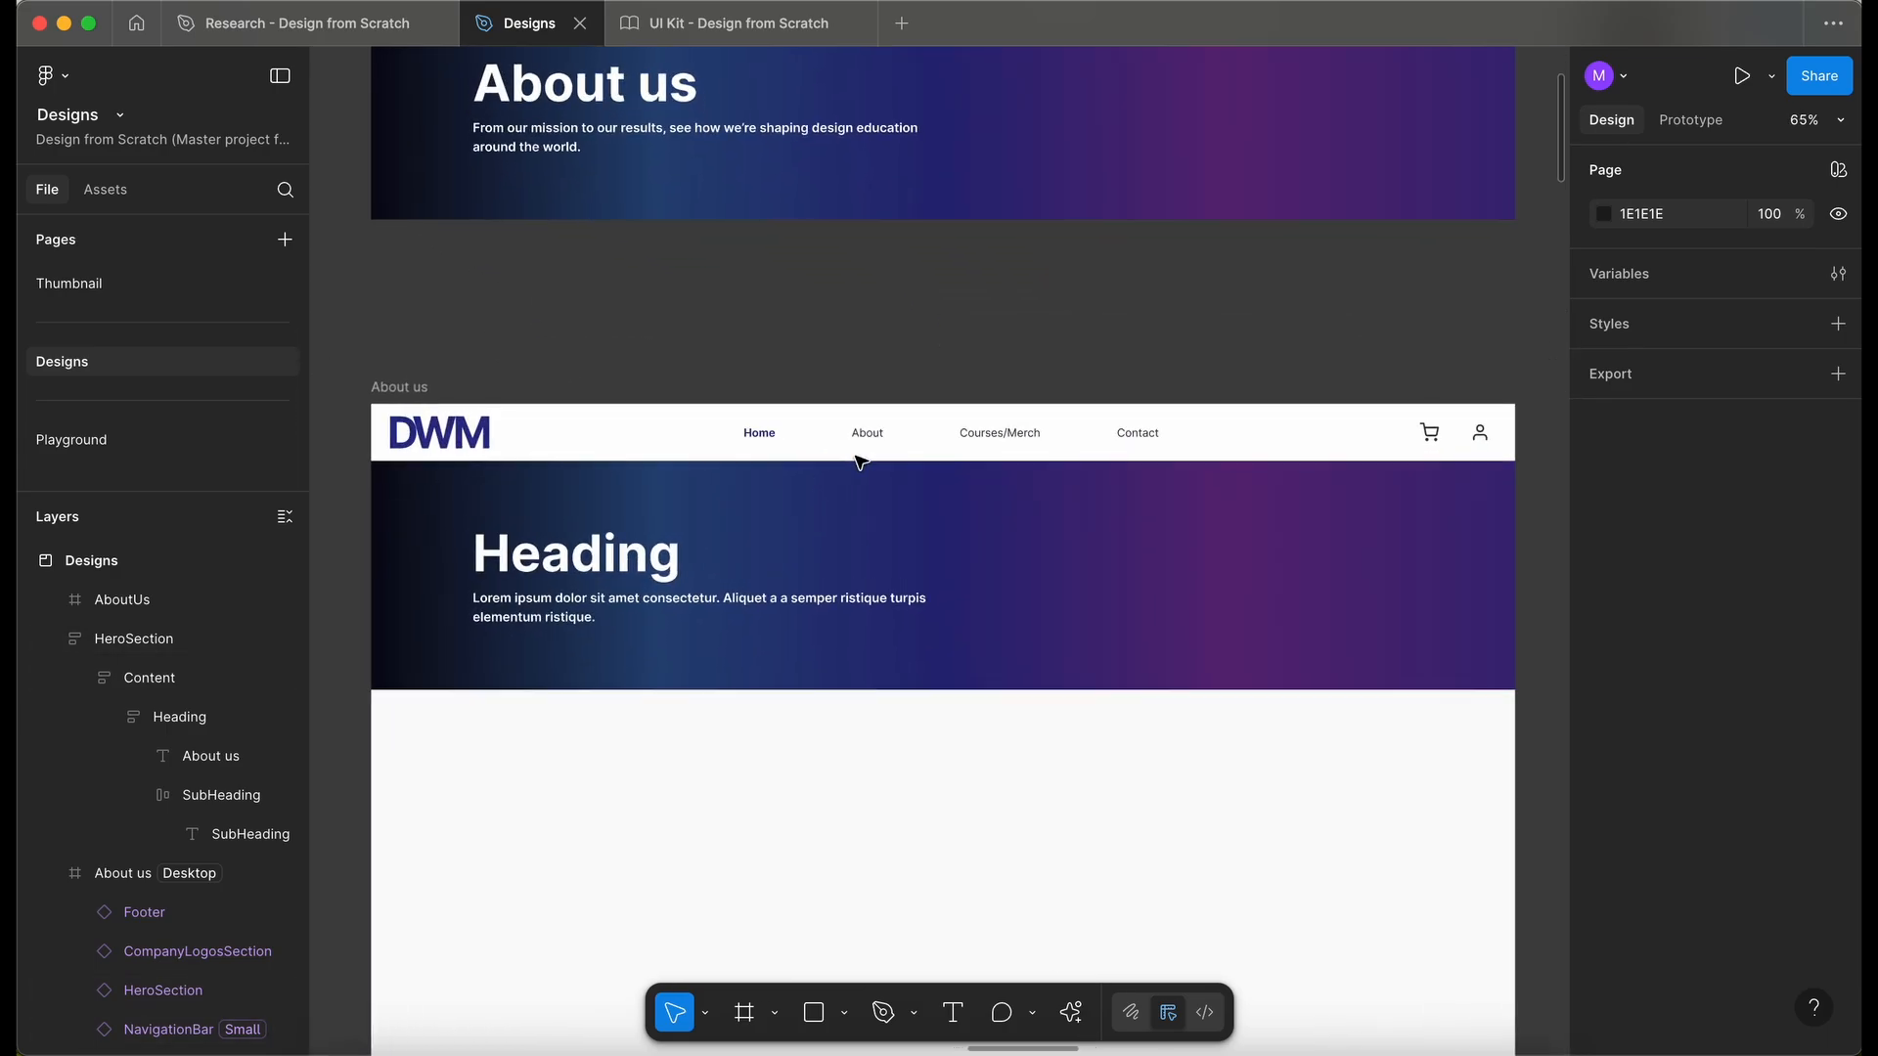
{"action": "left_click", "coordinate": [792, 528]}
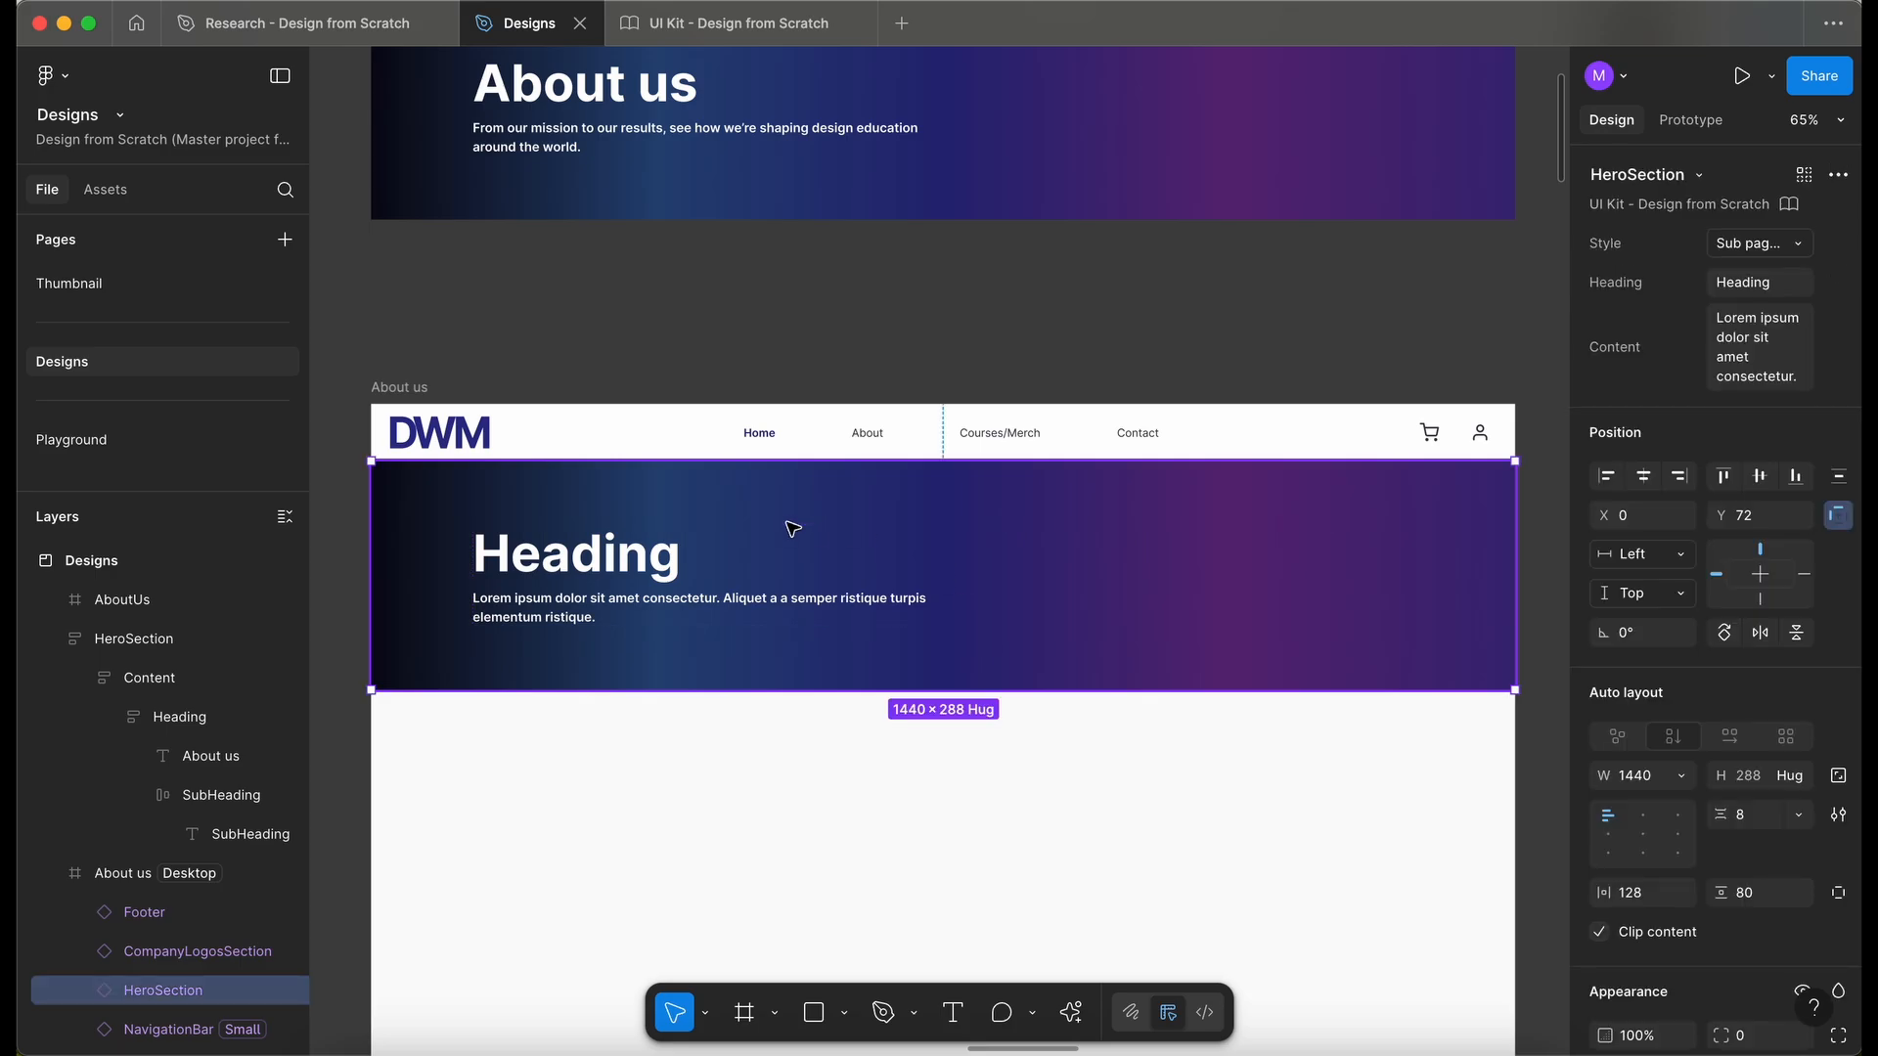
{"action": "scroll", "coordinate": [793, 529], "scroll_direction": "down", "scroll_amount": 2}
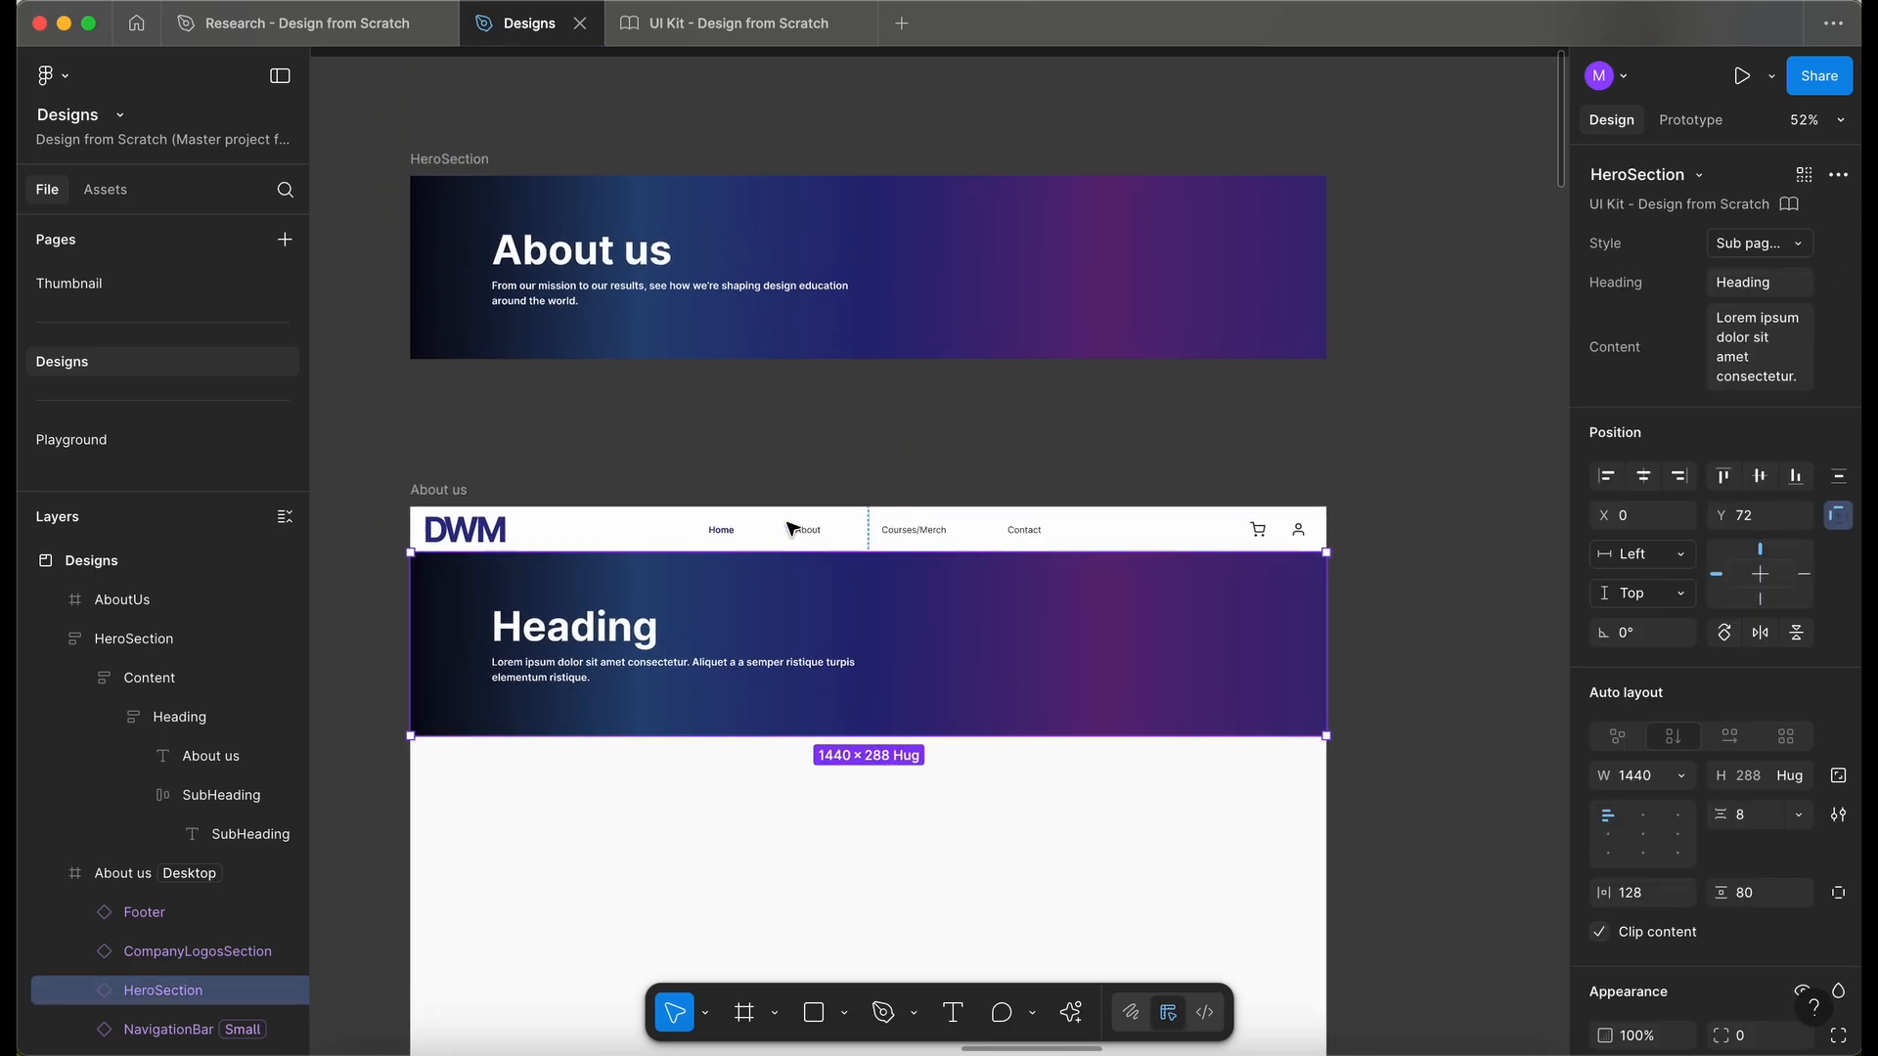
{"action": "double_click", "coordinate": [547, 266]}
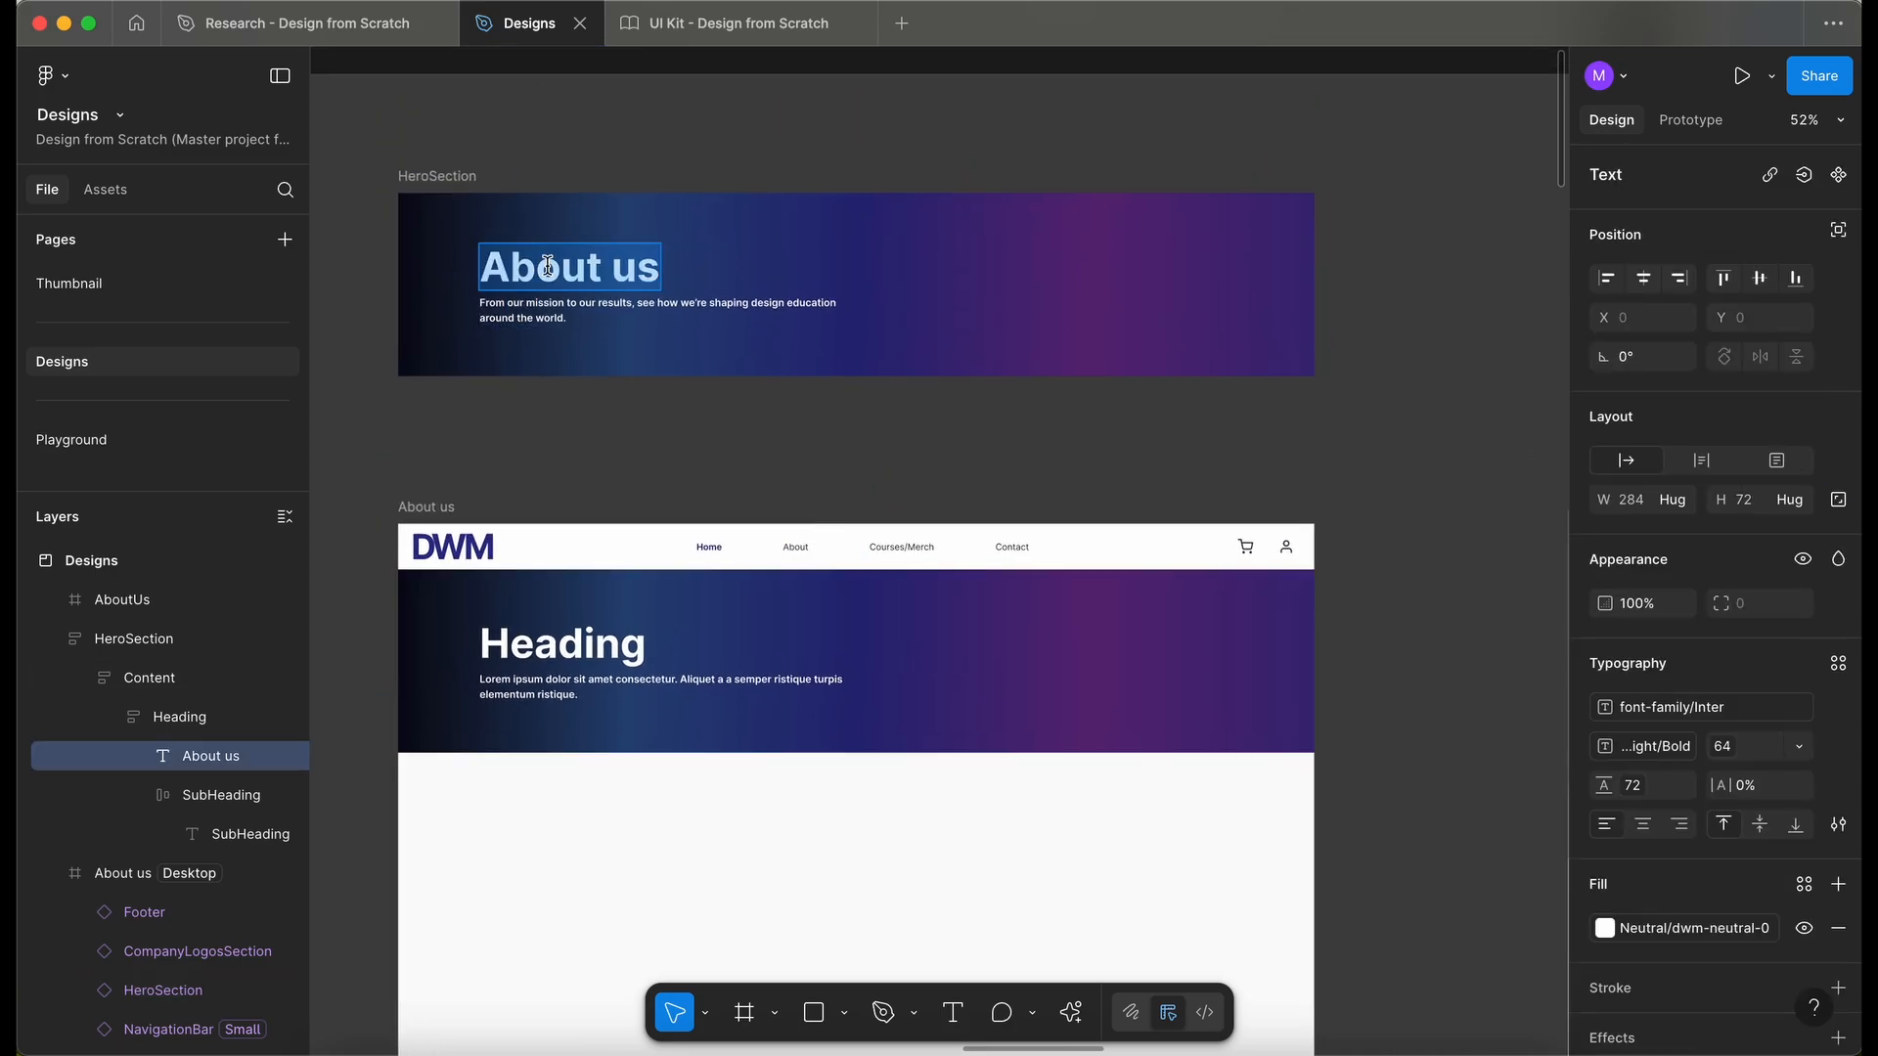
{"action": "left_click", "coordinate": [1039, 652]}
{"action": "left_click", "coordinate": [1766, 282]}
{"action": "type", "text": "About us"}
- Paste the mission sentence into the HeroSection instance's content property
{"action": "left_click", "coordinate": [1765, 347]}
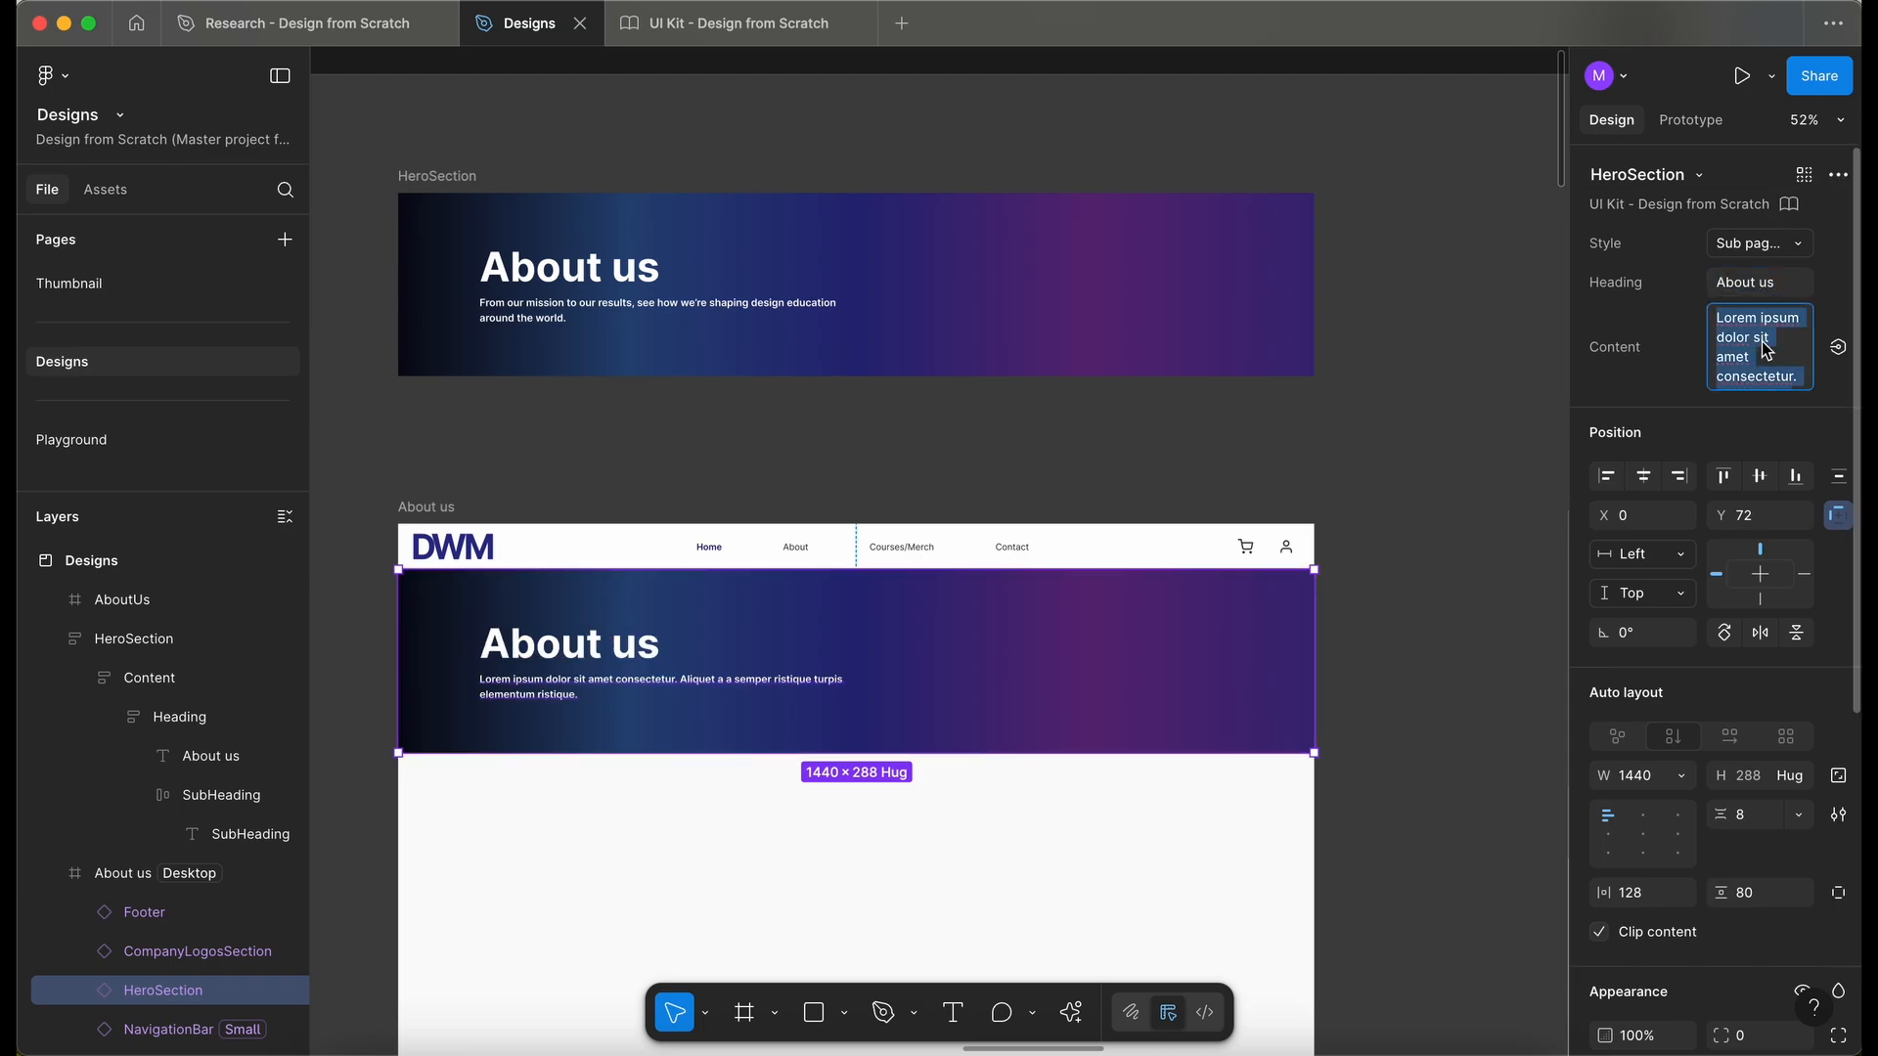
{"action": "key", "text": "super+v"}
{"action": "left_click", "coordinate": [1347, 431]}
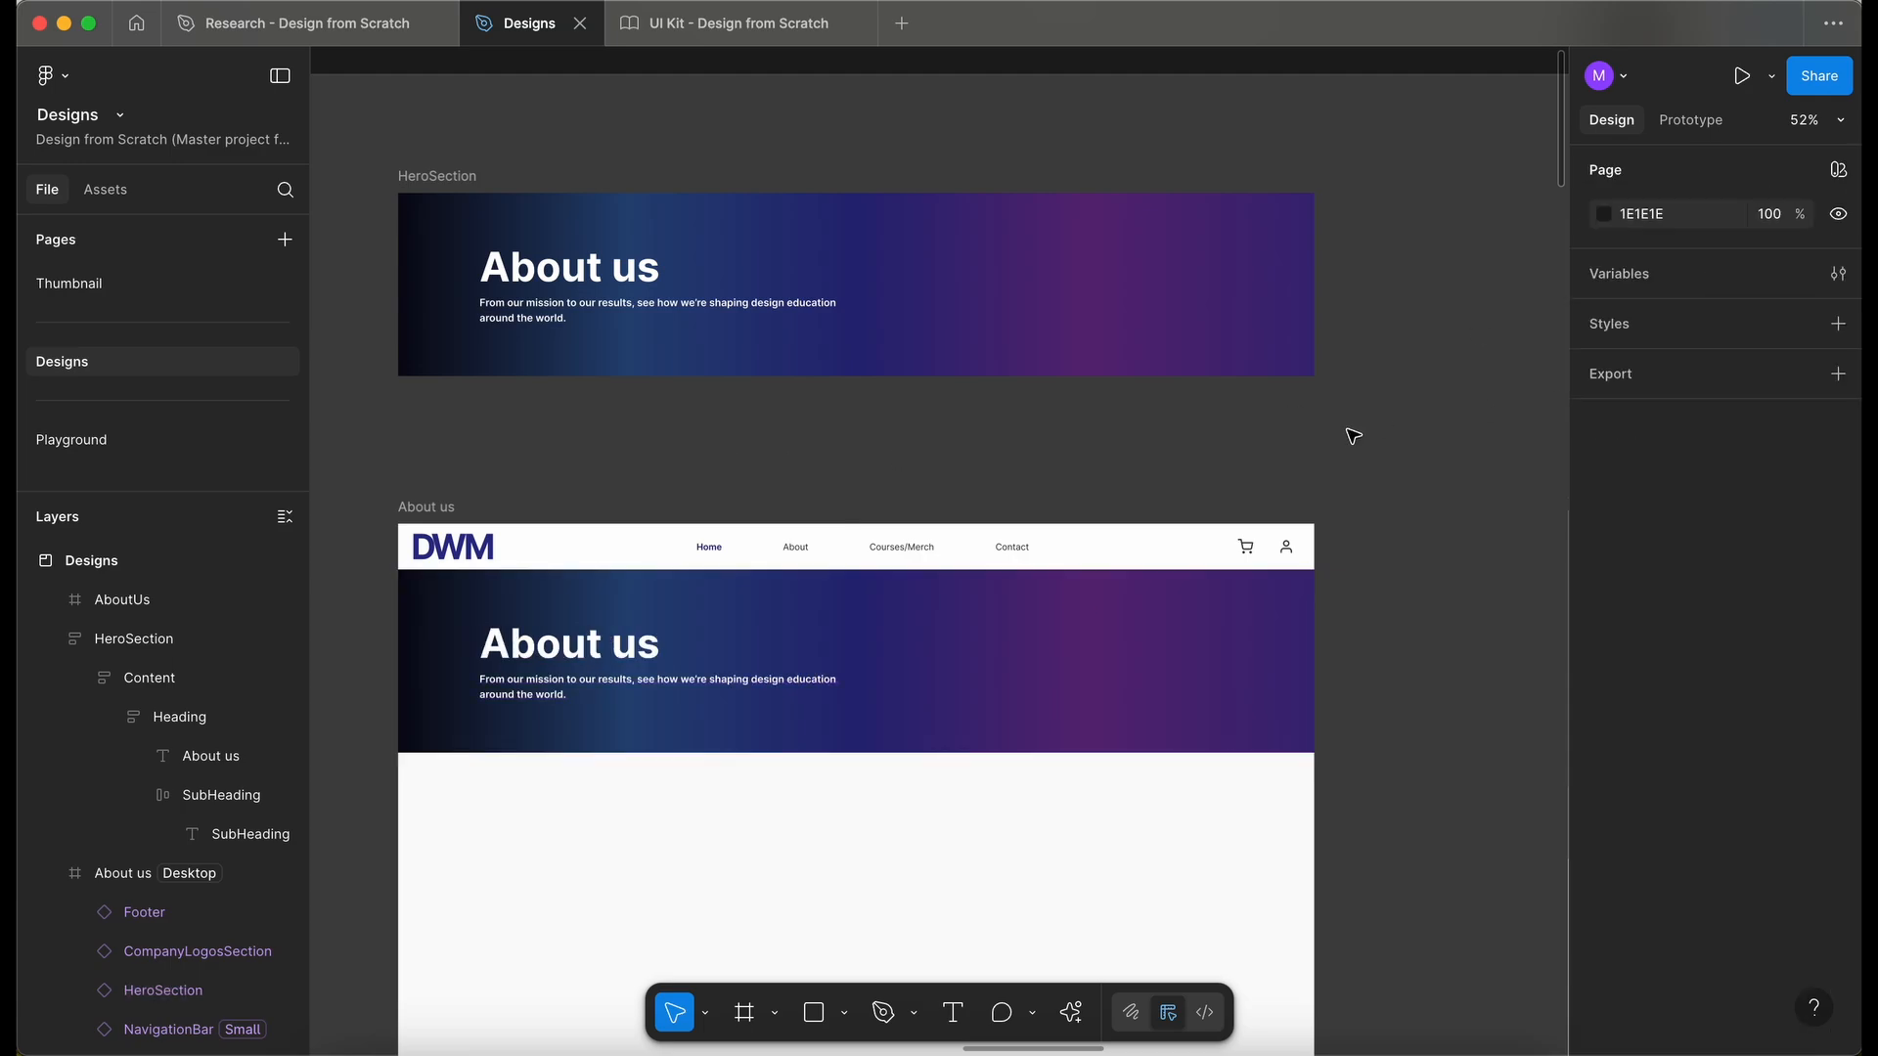
- Delete the standalone HeroSection frame above the About us page
{"action": "left_click", "coordinate": [455, 178]}
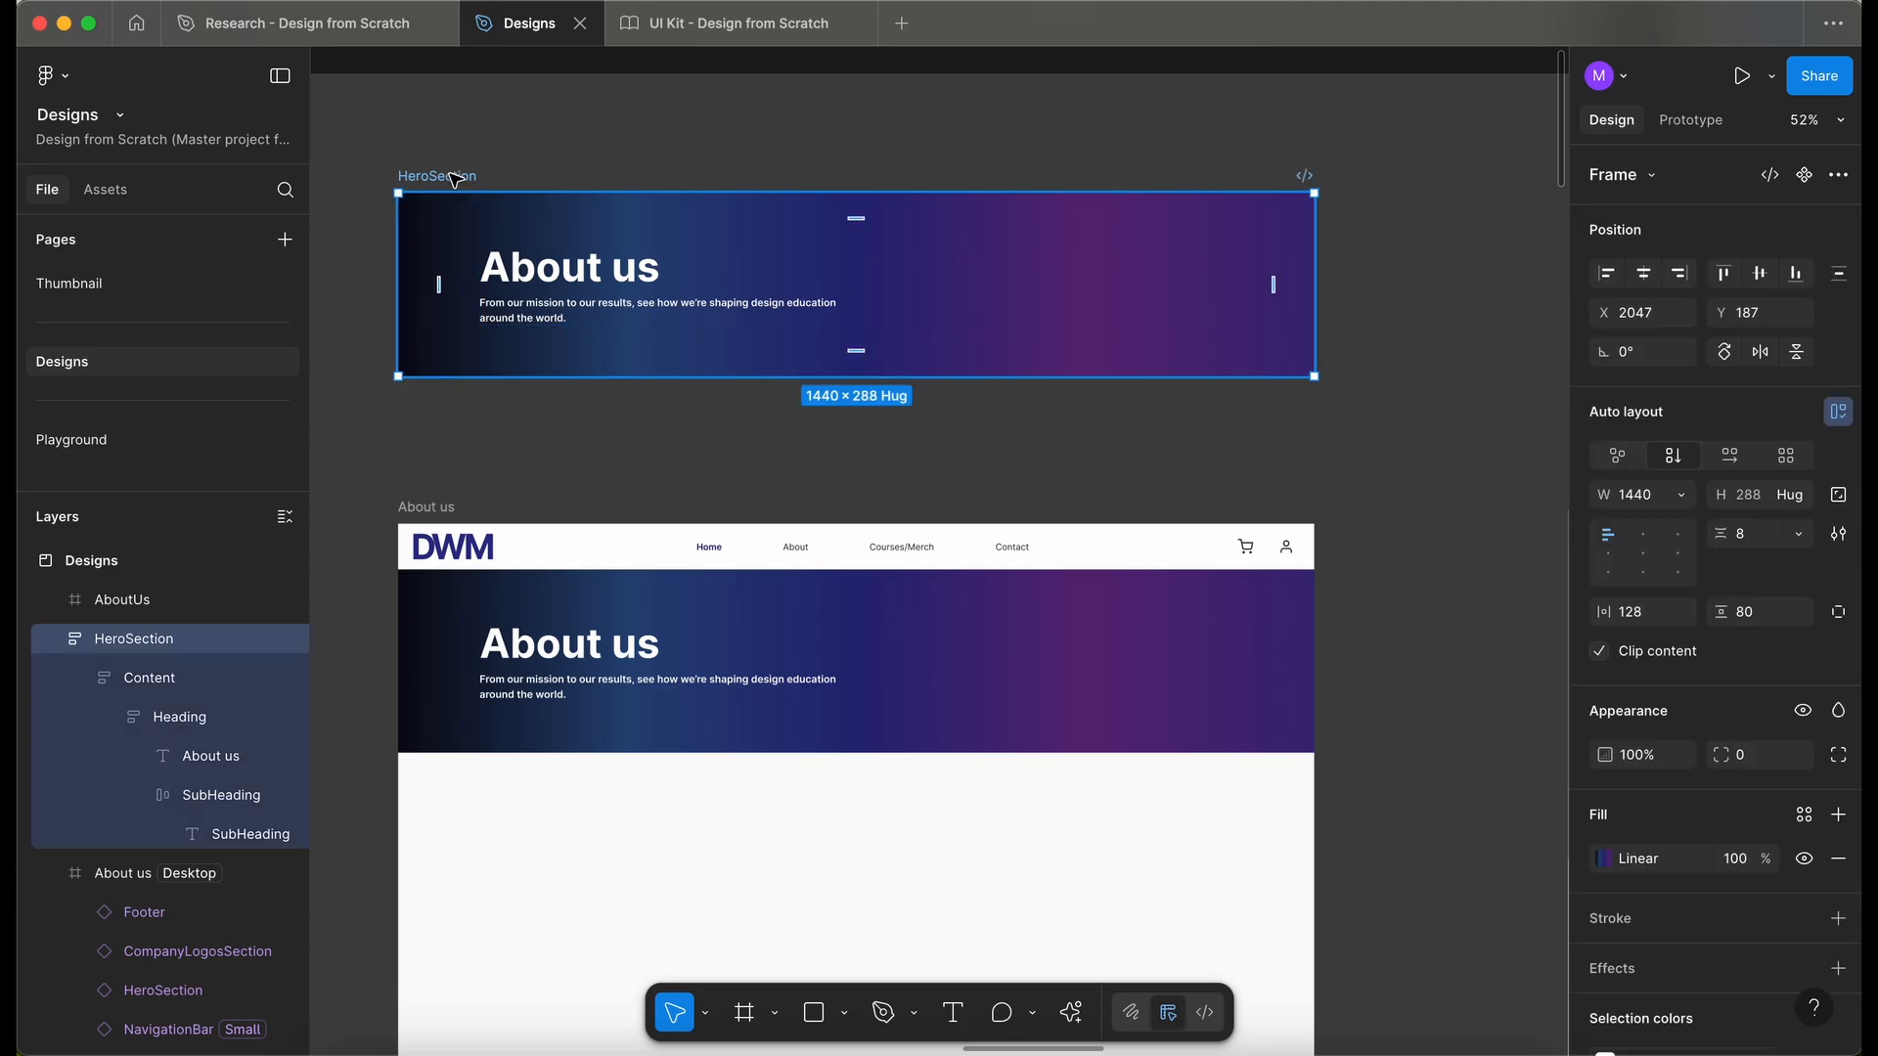
{"action": "key", "text": "Delete"}
{"action": "scroll", "coordinate": [453, 176], "scroll_direction": "down", "scroll_amount": 5}
{"action": "scroll", "coordinate": [685, 452], "scroll_direction": "up", "scroll_amount": 2}
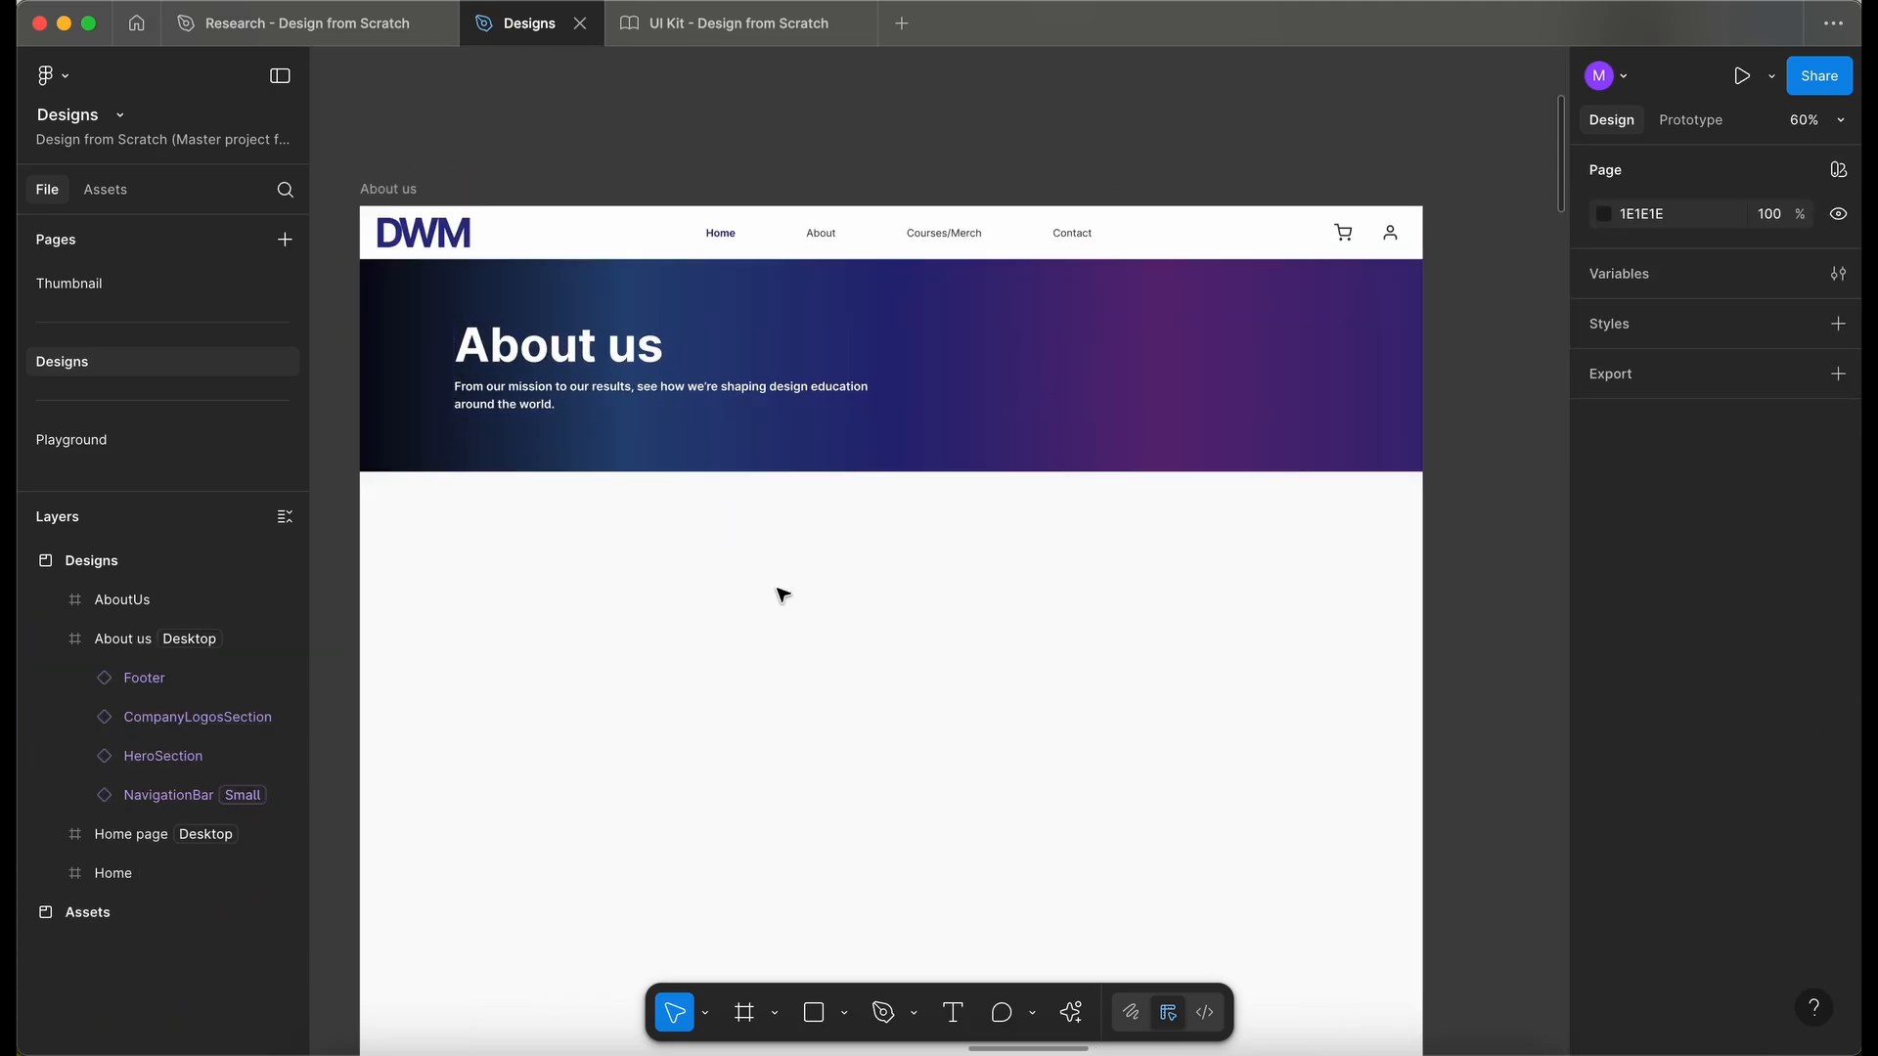
{"action": "scroll", "coordinate": [783, 594], "scroll_direction": "down", "scroll_amount": 2}
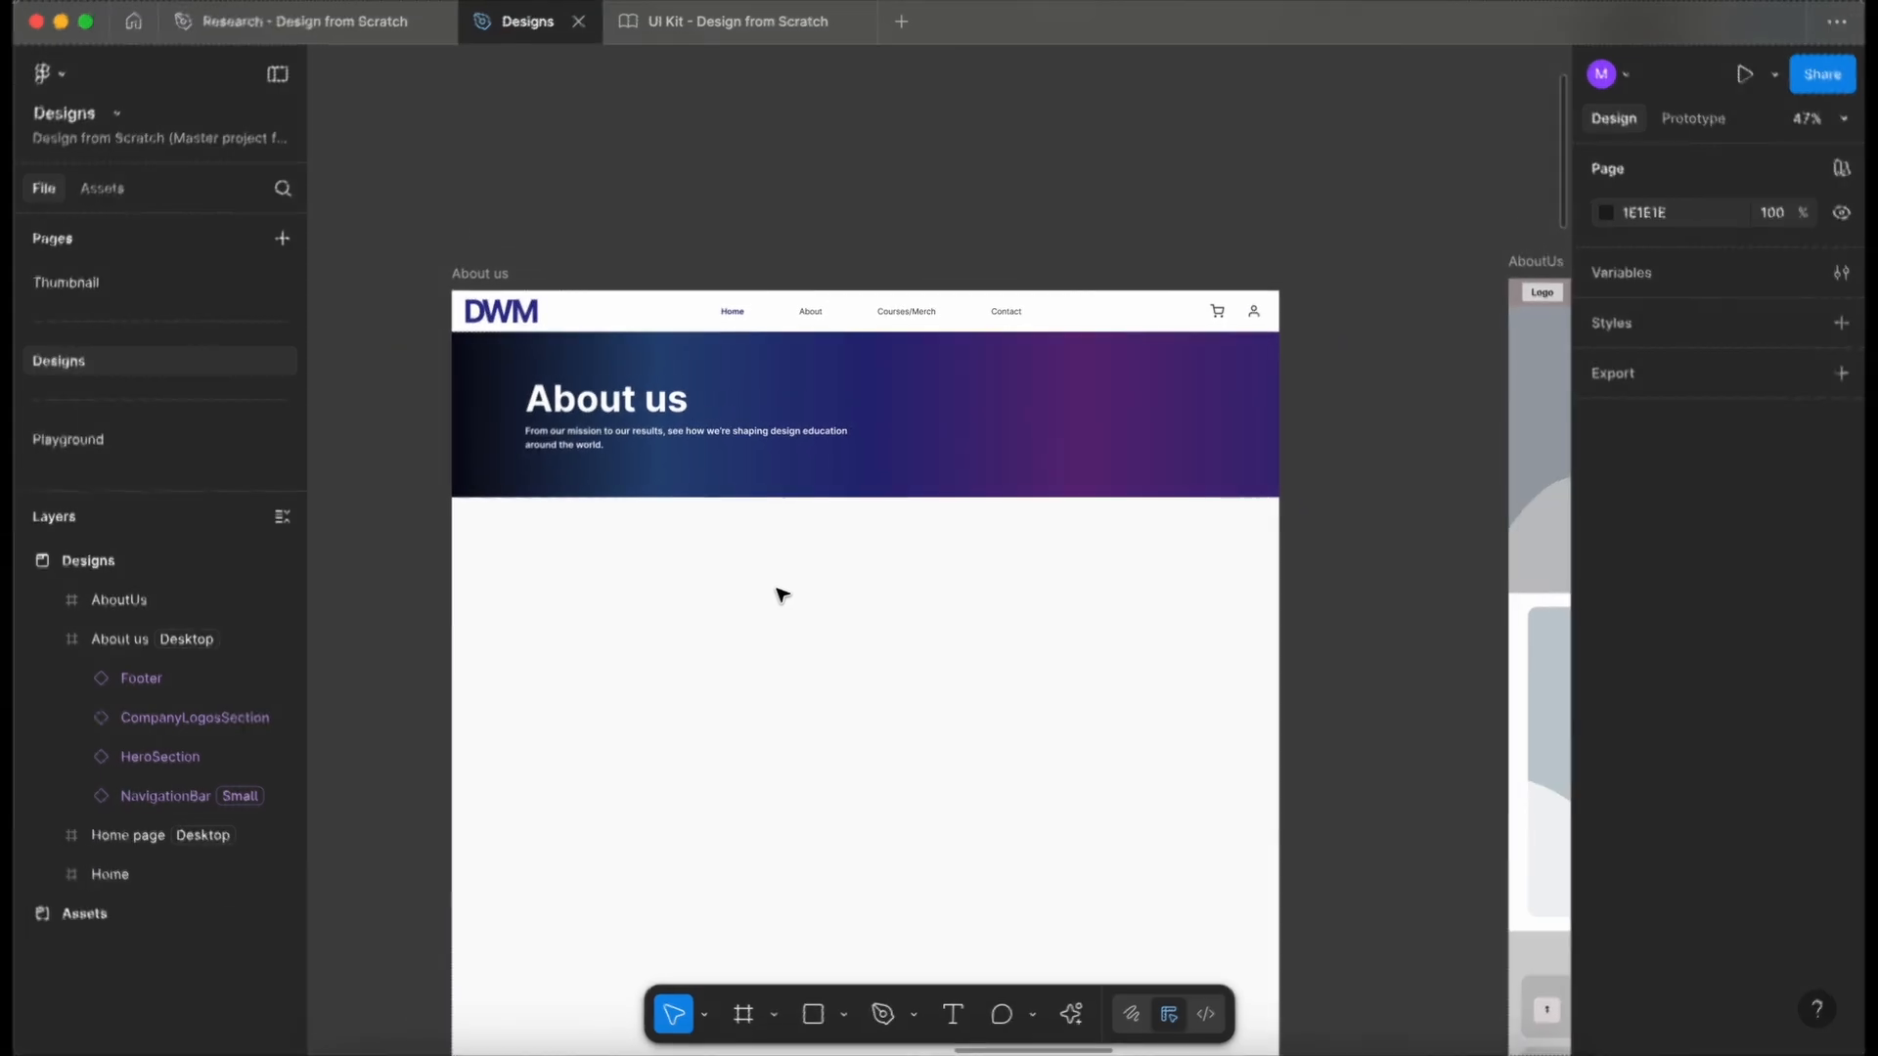